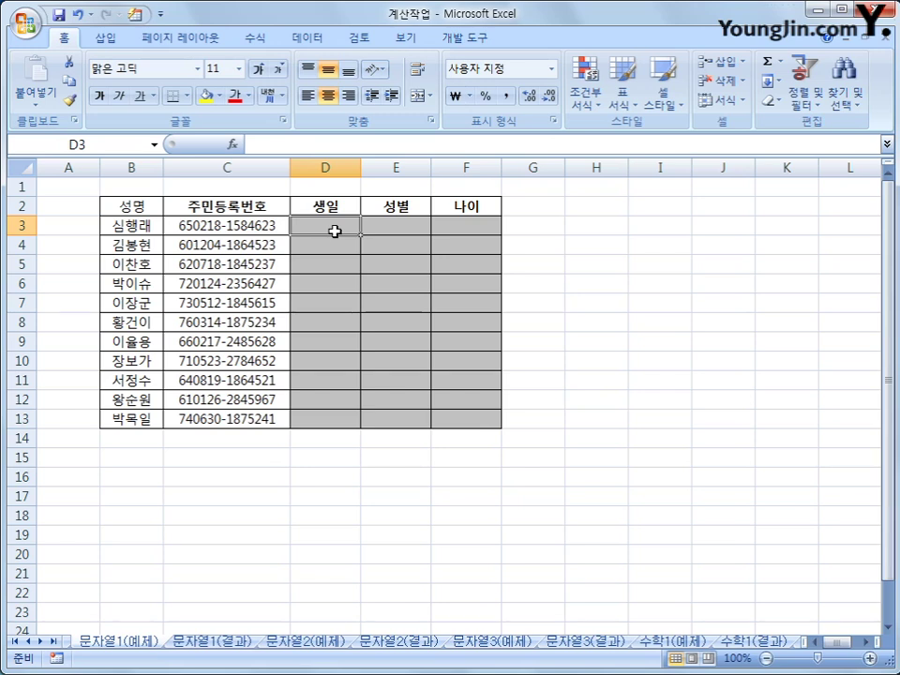
drag(237, 228, 228, 418)
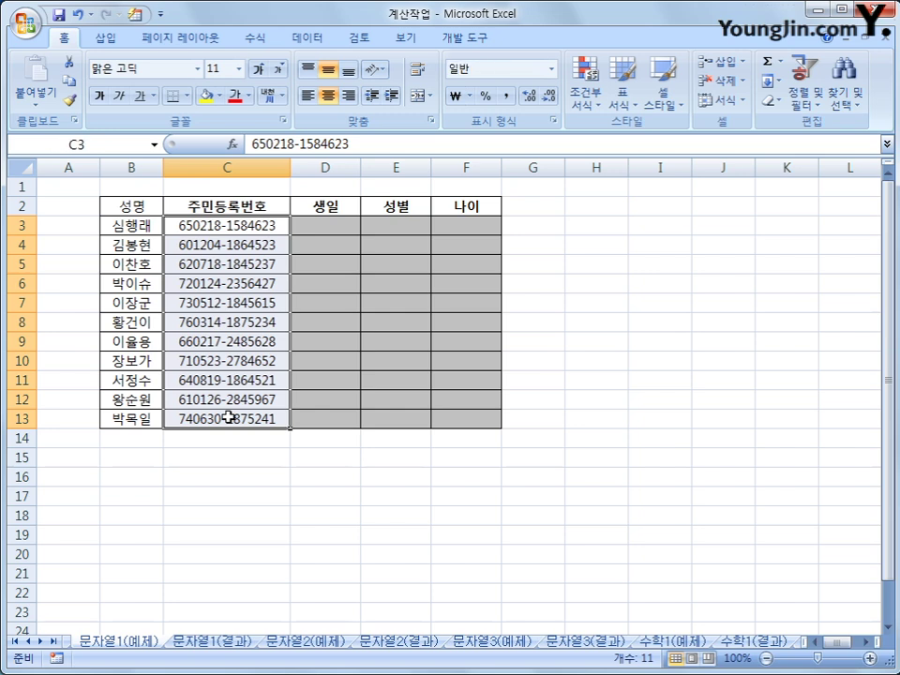
click(321, 221)
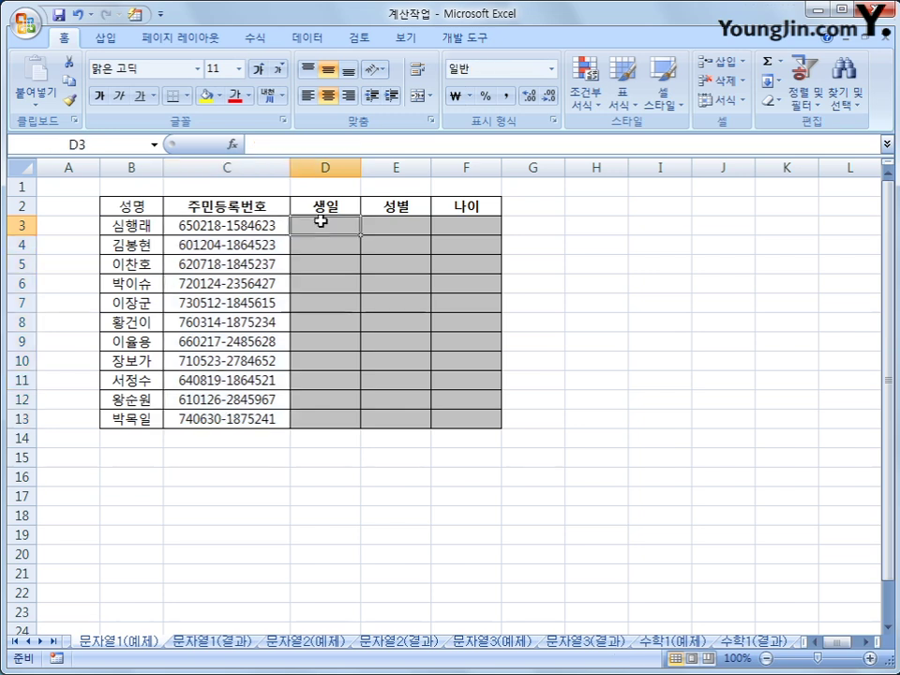
click(388, 219)
click(467, 221)
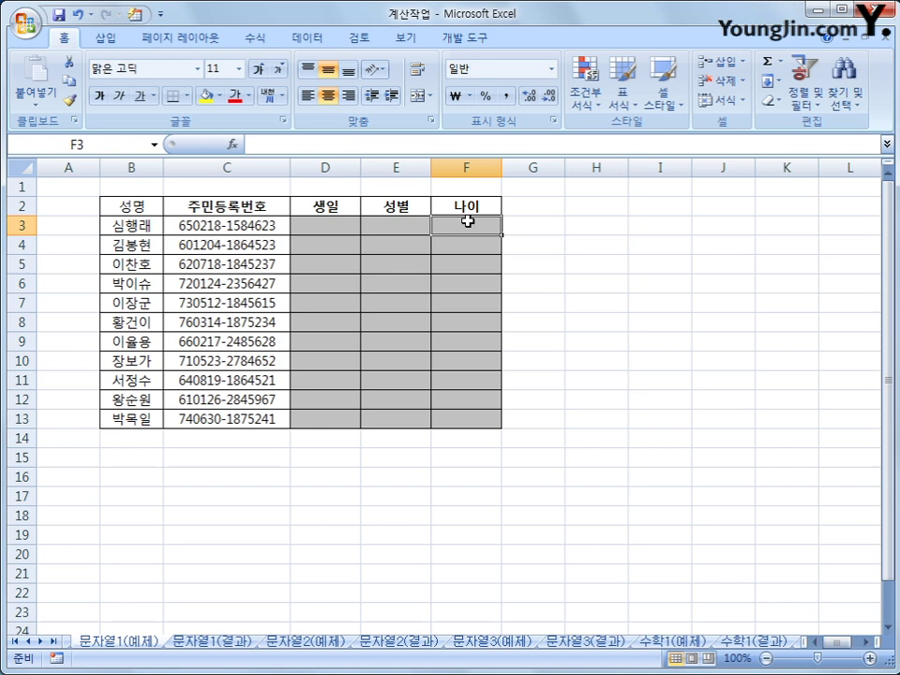
Step: Start a DATE function in cell D3 of the 생일 column and move its arguments dialog clear of the data
click(350, 224)
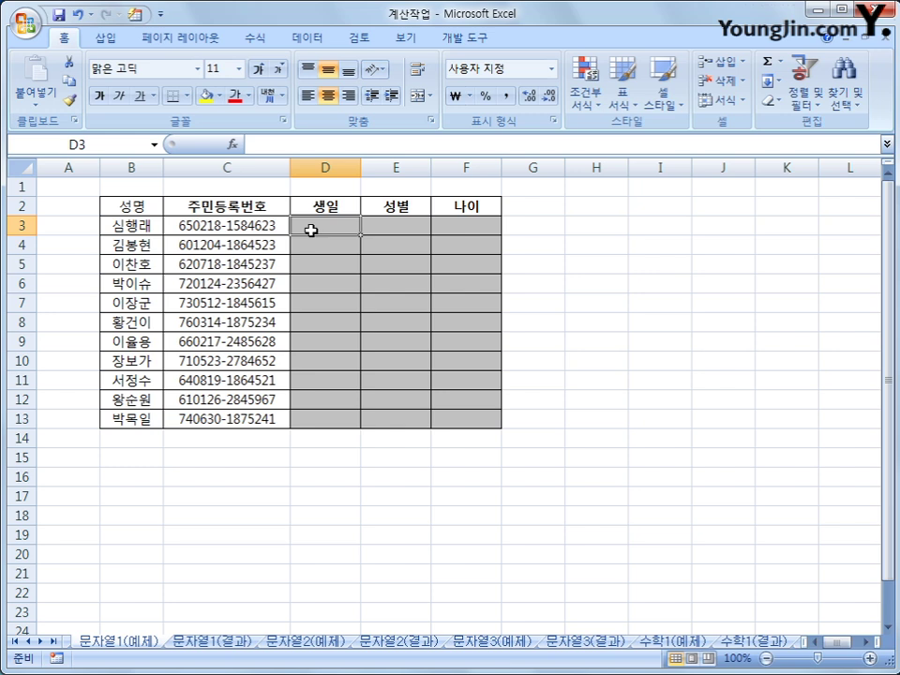
click(260, 37)
click(239, 101)
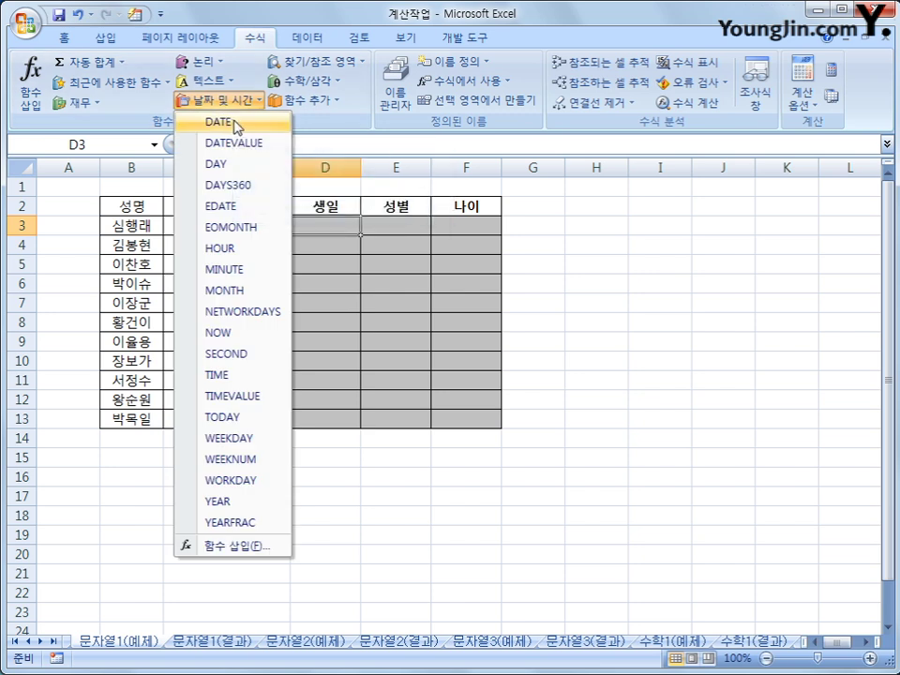
click(237, 127)
drag(358, 399, 657, 277)
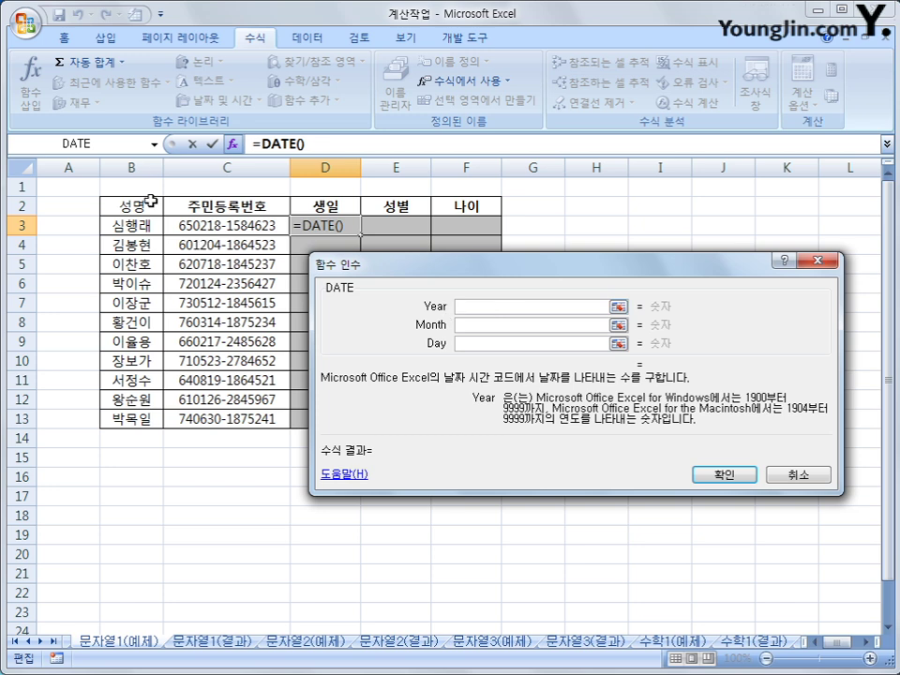
text(left()
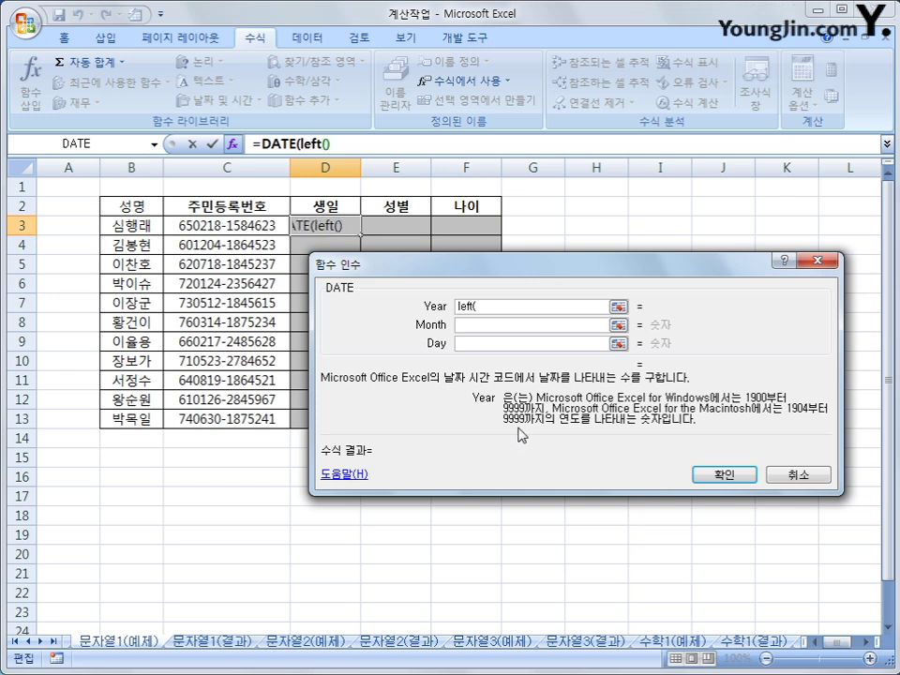
key(BackSpace)
key(BackSpace)
key(BackSpace)
key(BackSpace)
key(BackSpace)
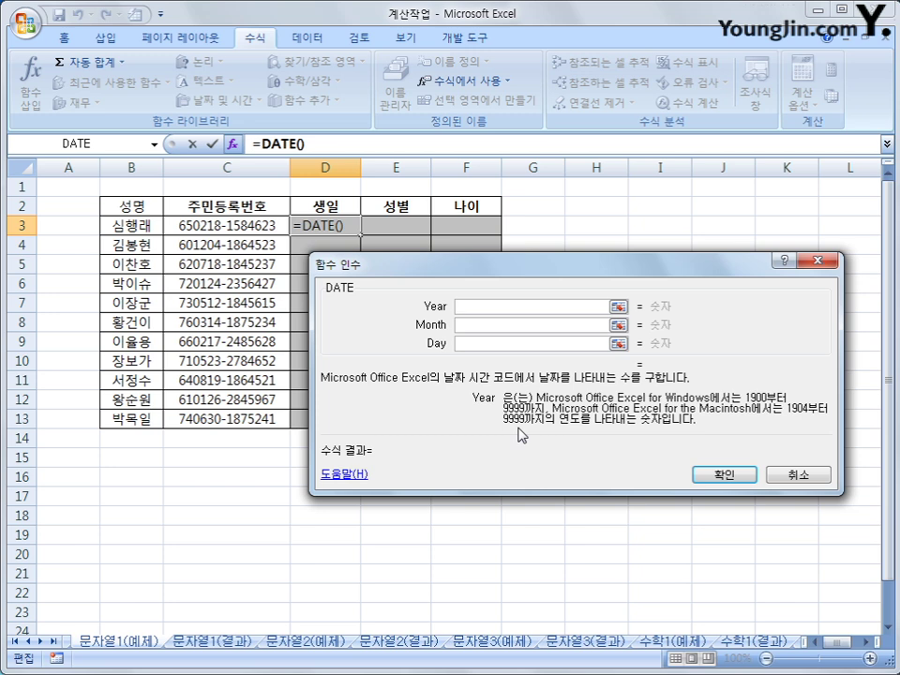
Step: Nest the LEFT function from the 텍스트 category as the Year argument of the DATE function
click(154, 146)
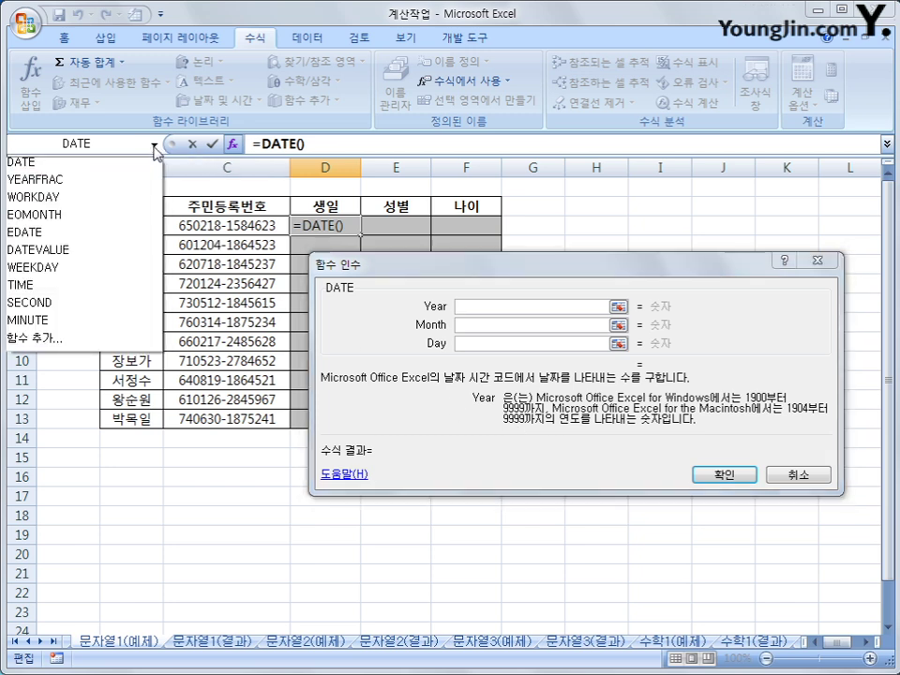
click(111, 339)
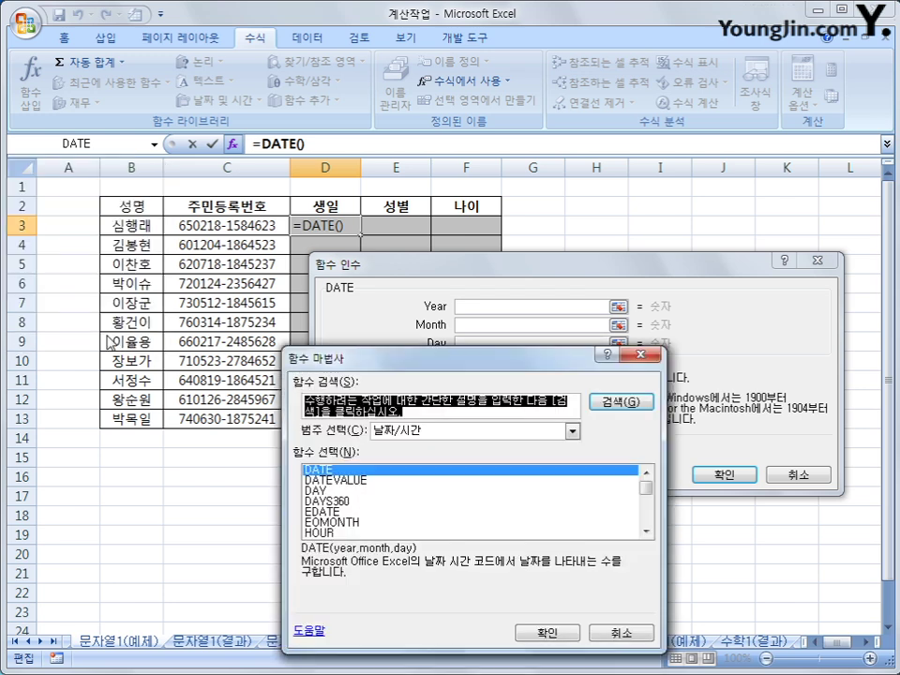
drag(353, 361, 318, 286)
click(539, 358)
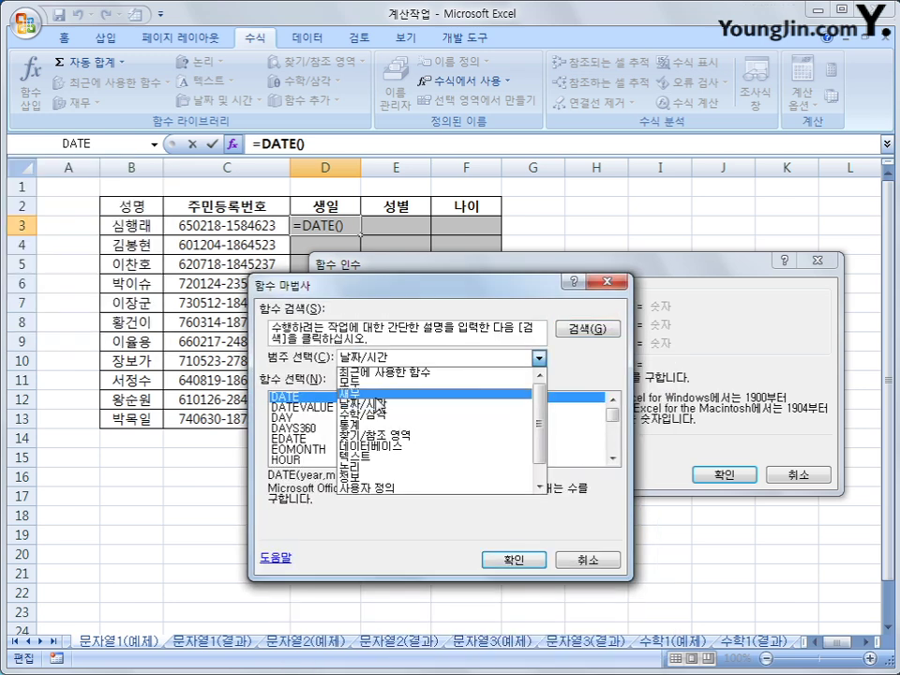
click(383, 456)
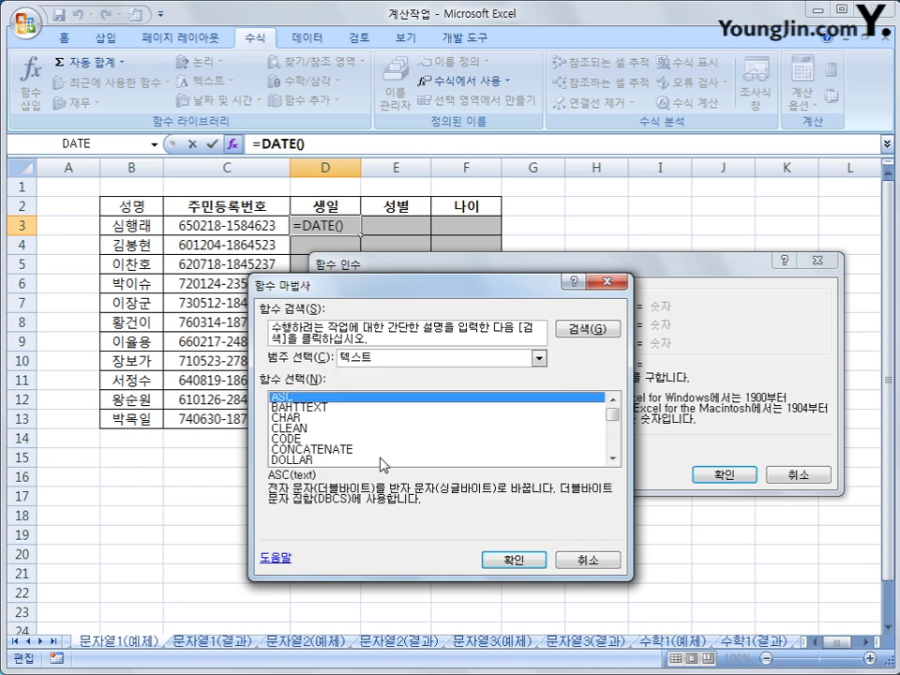
click(612, 458)
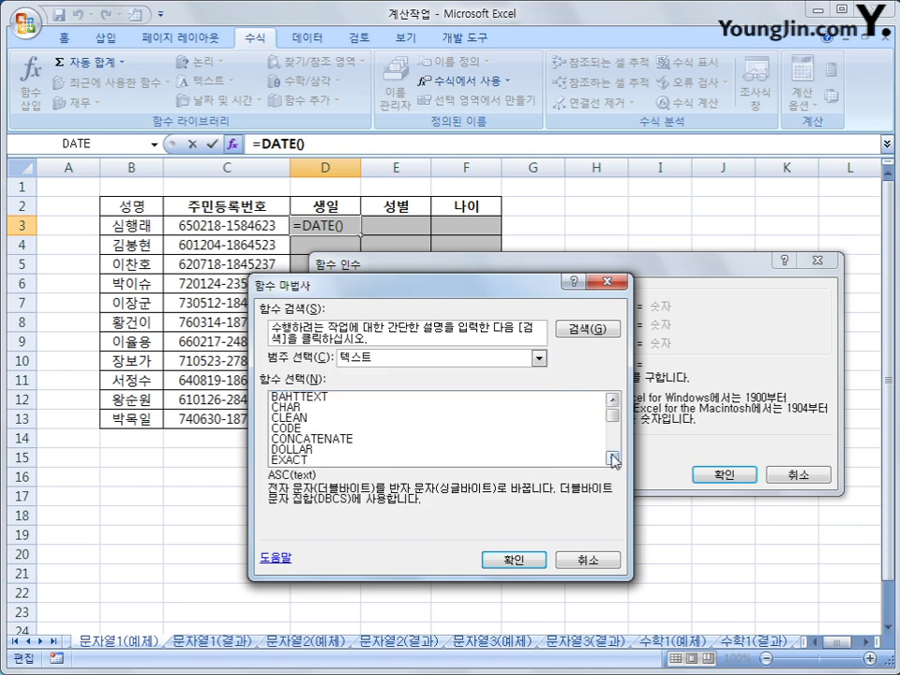
click(612, 458)
click(612, 457)
click(612, 458)
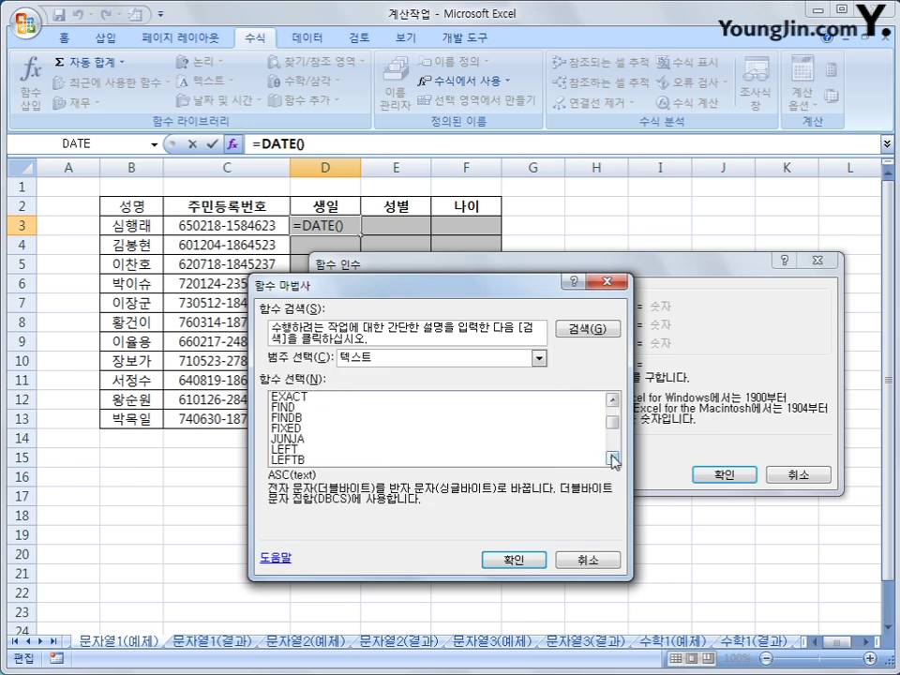
click(345, 451)
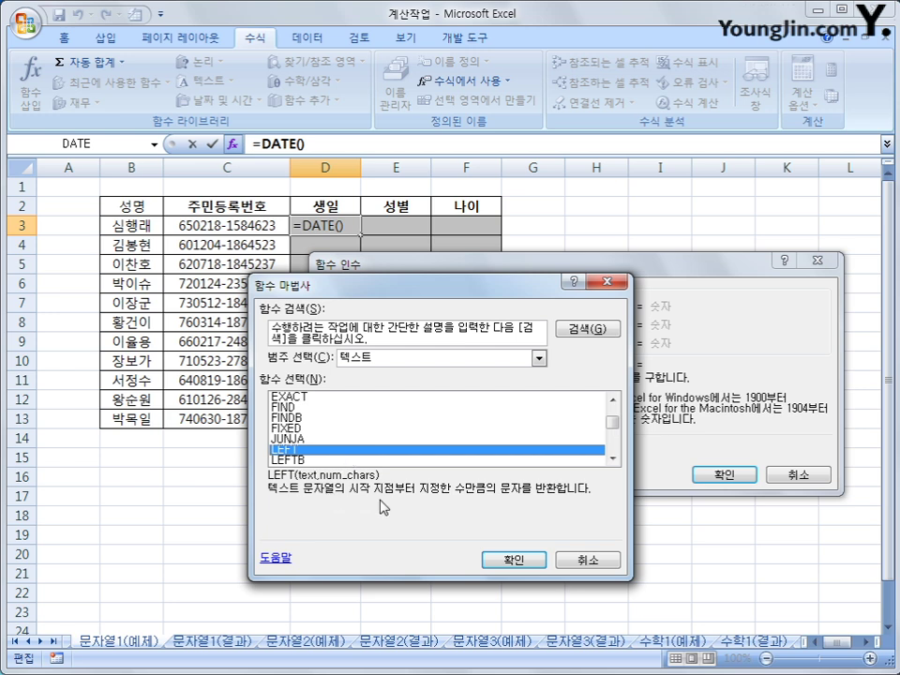
click(515, 563)
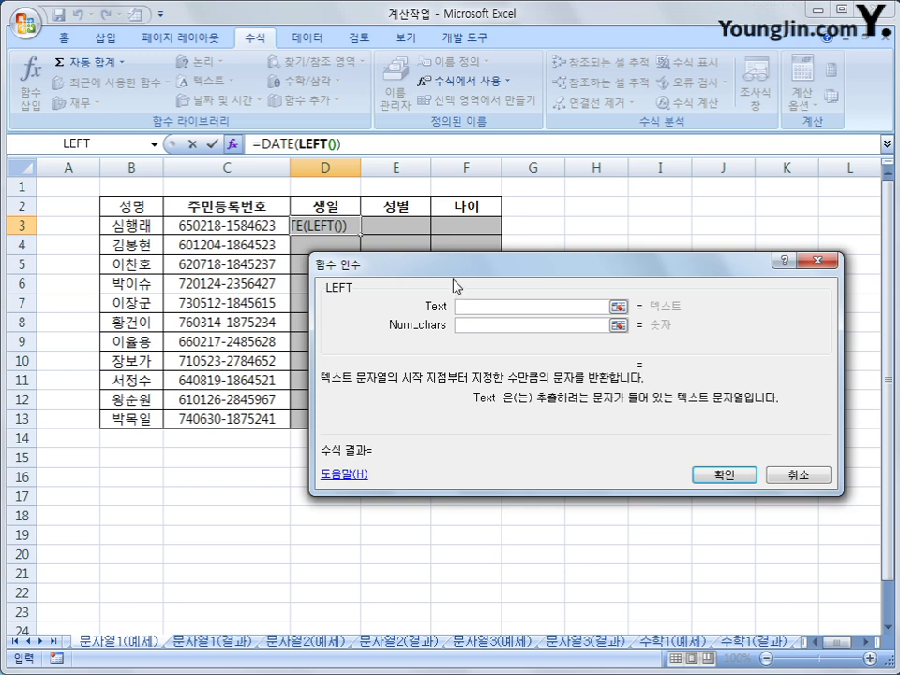
Step: Set the LEFT function's Text to C3 and Num_chars to 2, and return to editing the DATE formula
mouse_move(455, 275)
mouse_down()
mouse_move(421, 360)
mouse_move(393, 397)
mouse_move(447, 276)
mouse_up()
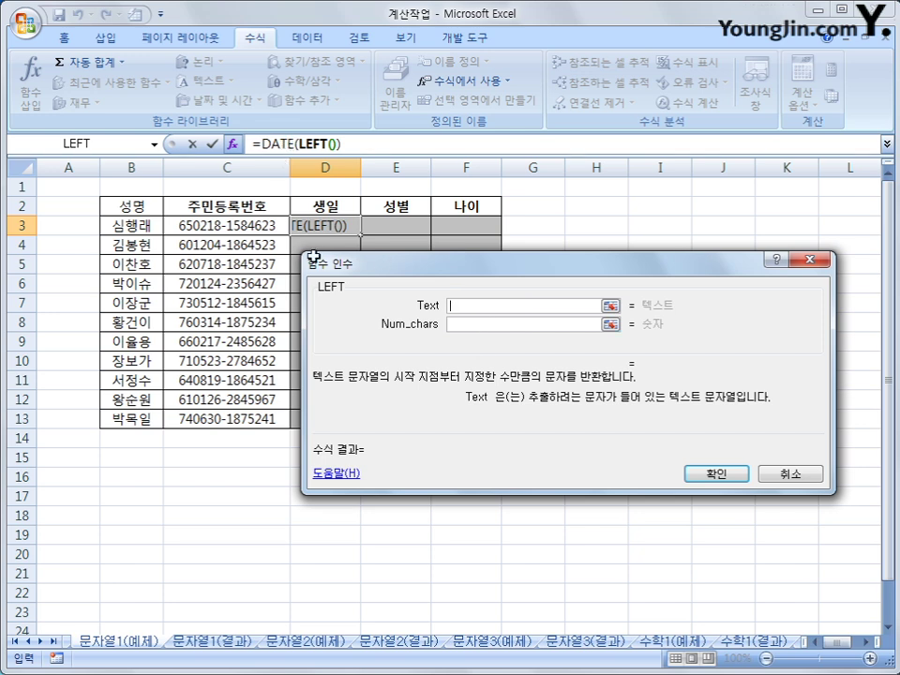
click(268, 225)
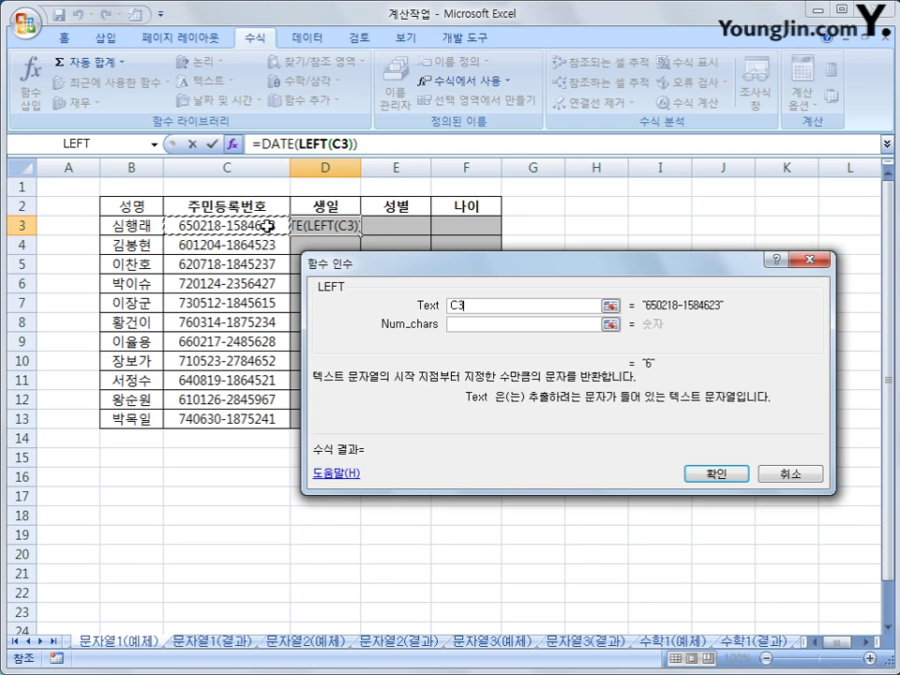
click(459, 324)
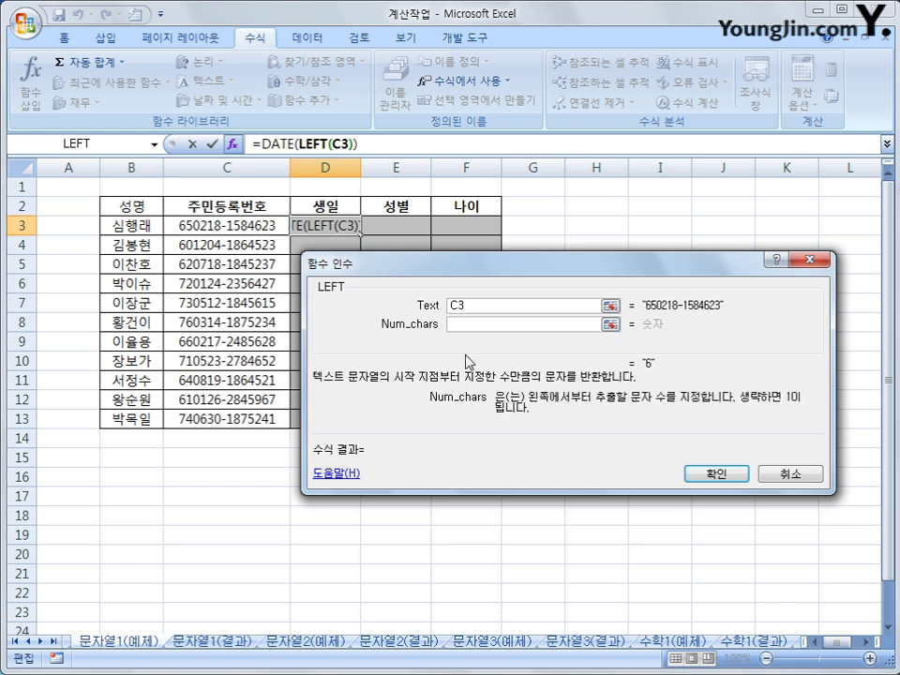
text(2)
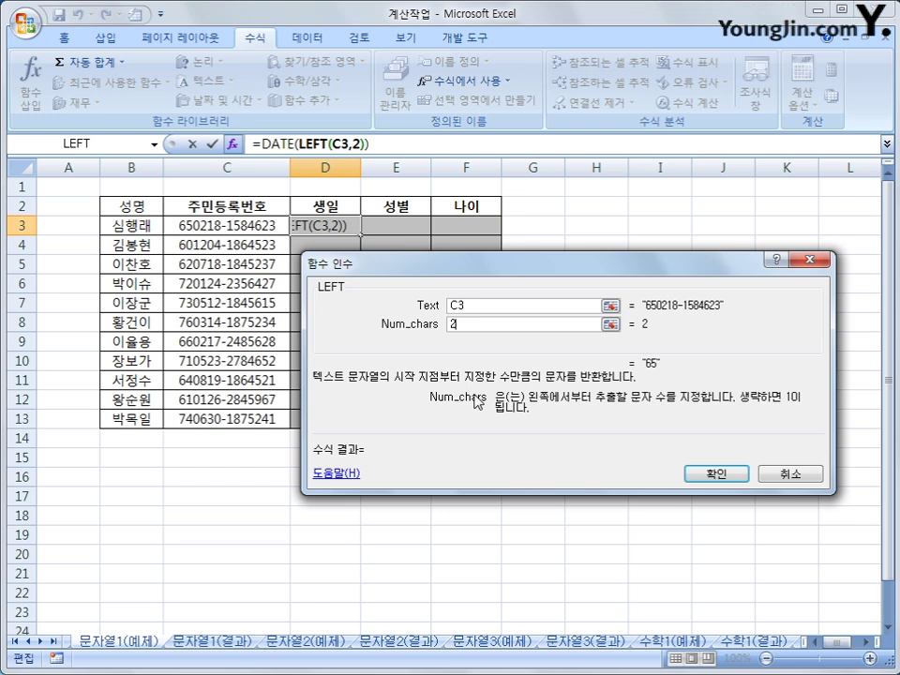
click(717, 475)
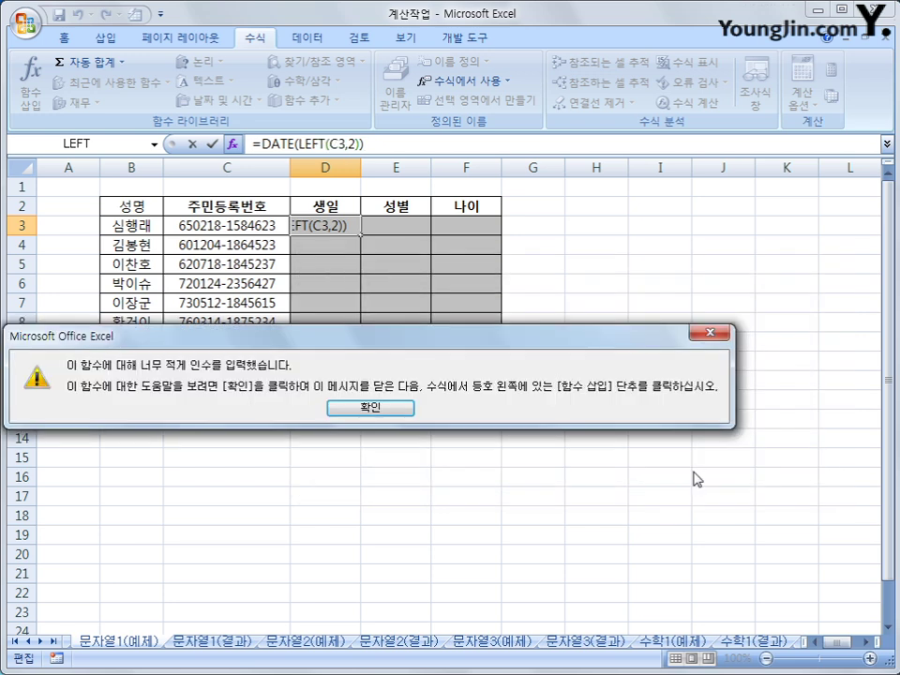
drag(468, 347, 553, 325)
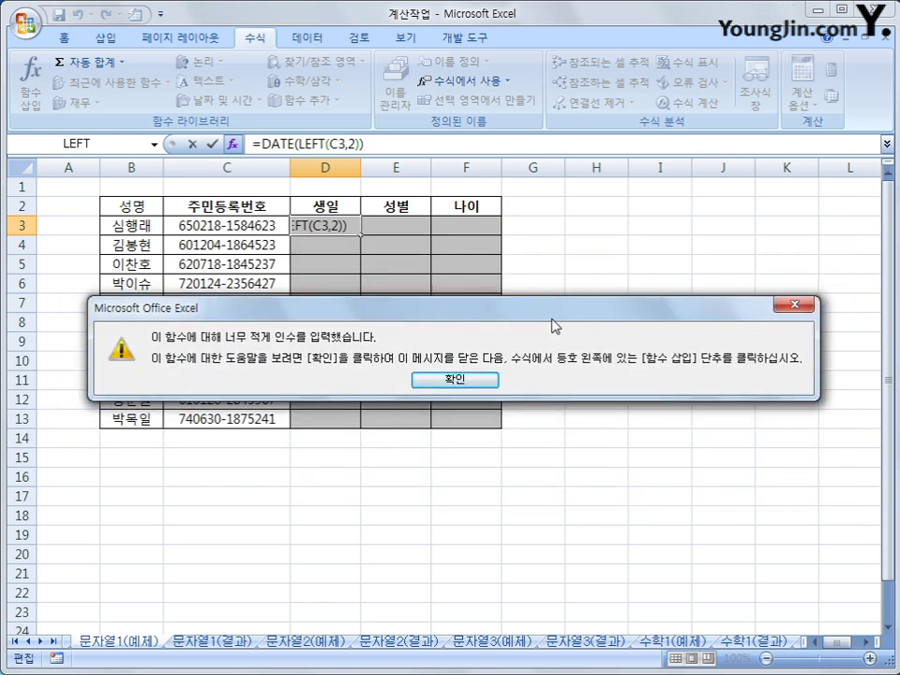
click(455, 380)
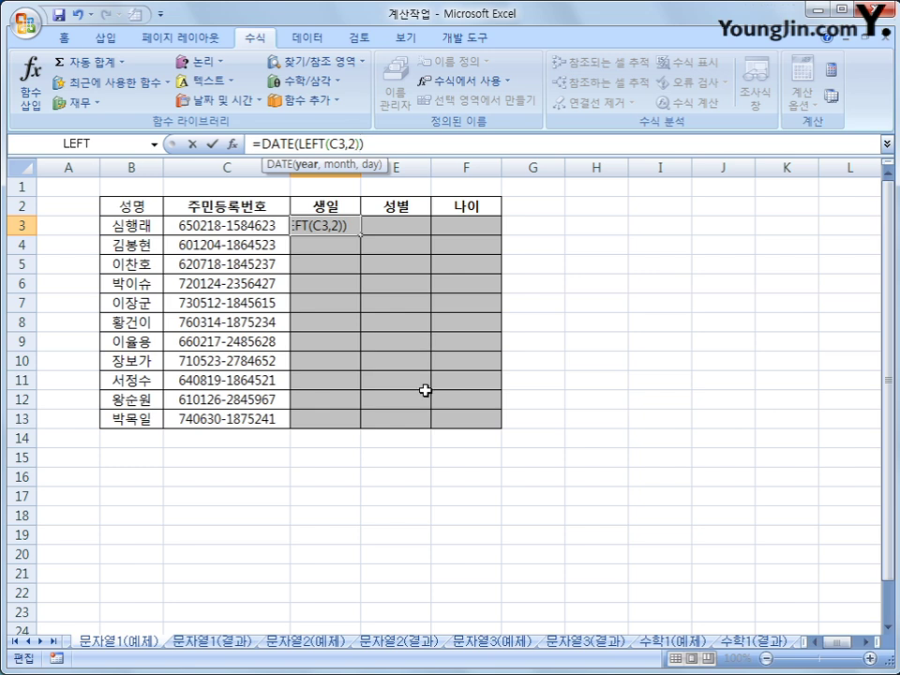
Step: Add a nested MID function as the DATE formula's month argument, with Text C3, Start_num 3 and Num_chars 2
text(,)
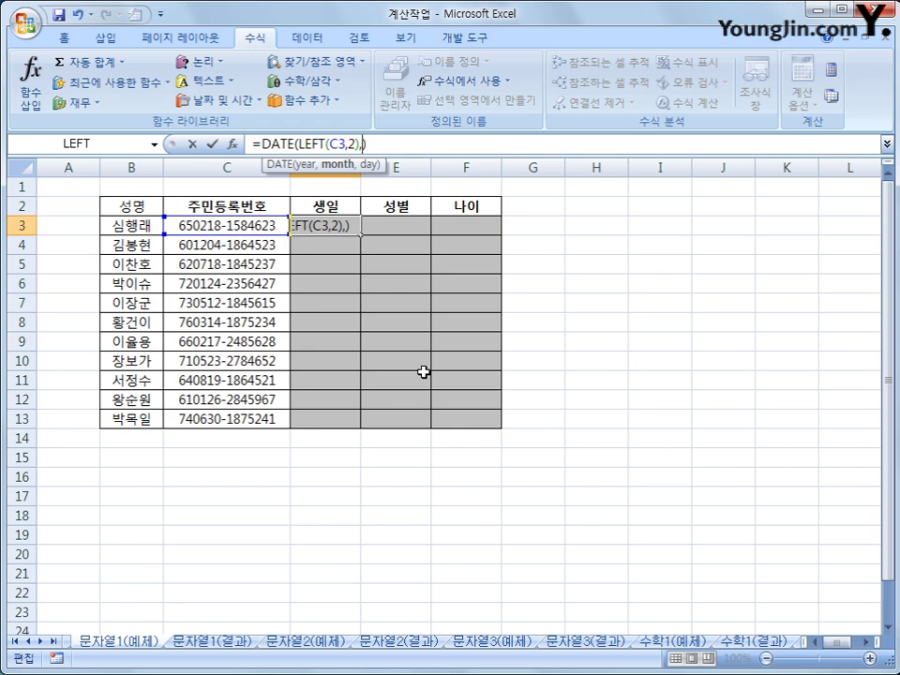
click(223, 83)
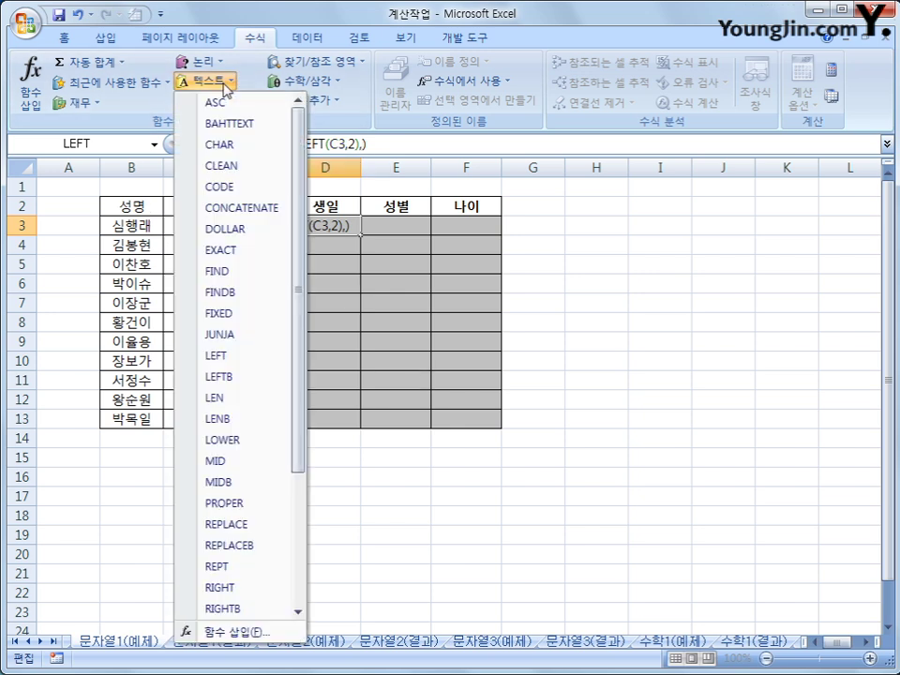
click(253, 463)
drag(287, 392, 594, 284)
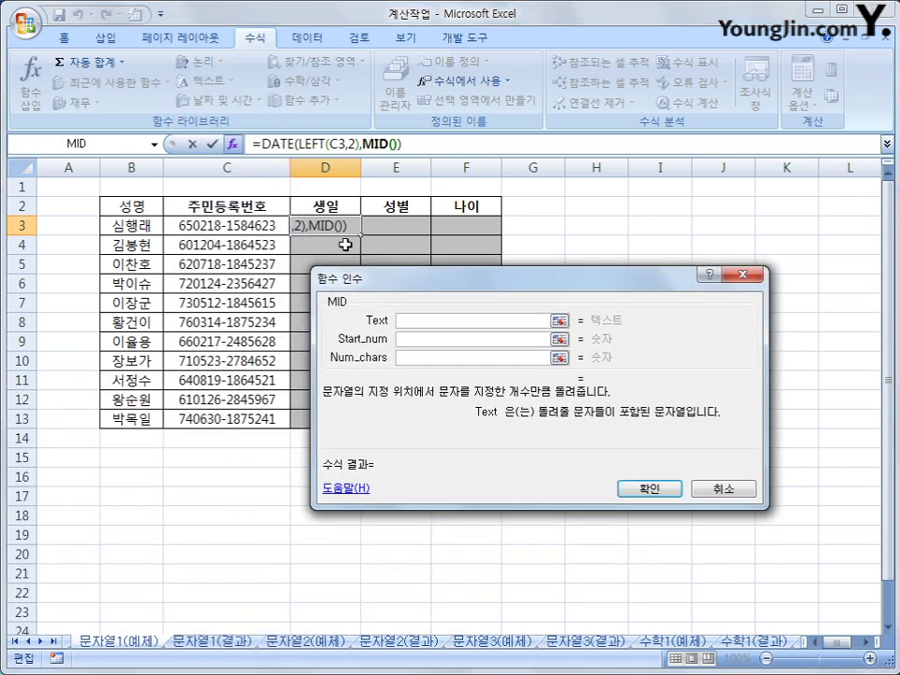
click(231, 225)
click(418, 338)
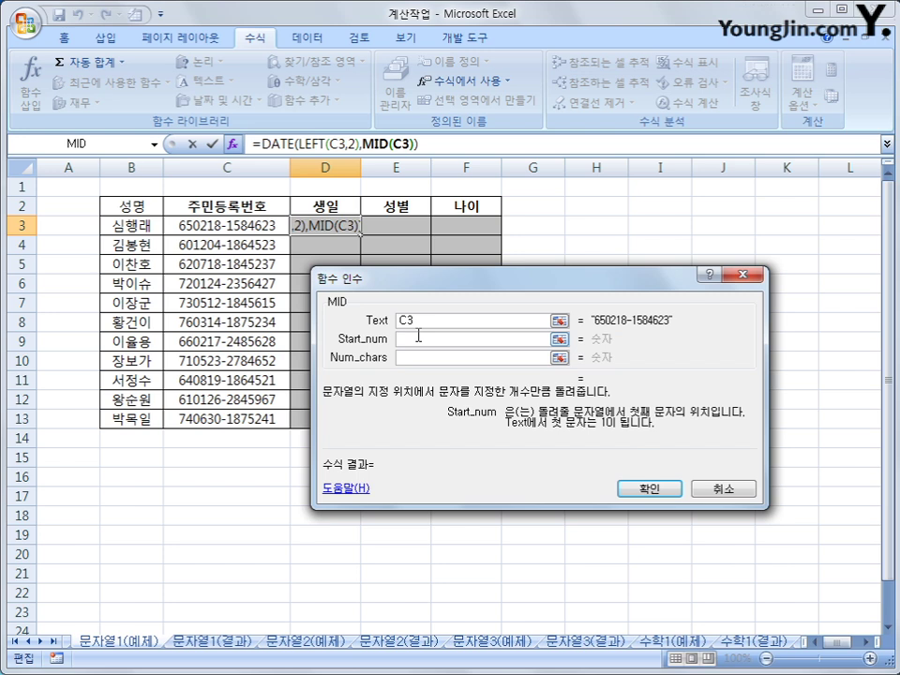
text(3)
click(420, 356)
text(2)
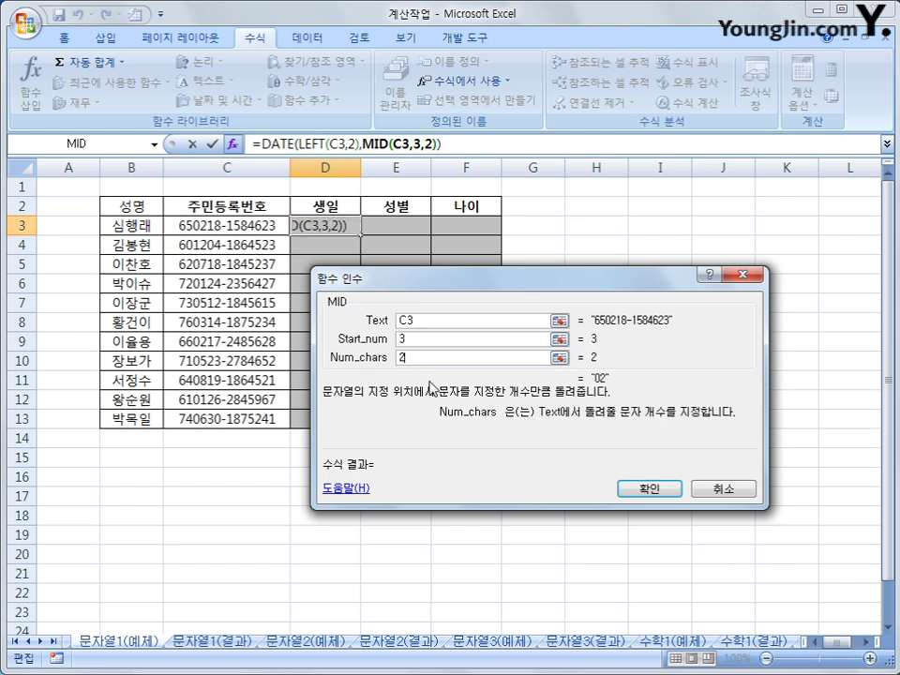
click(647, 489)
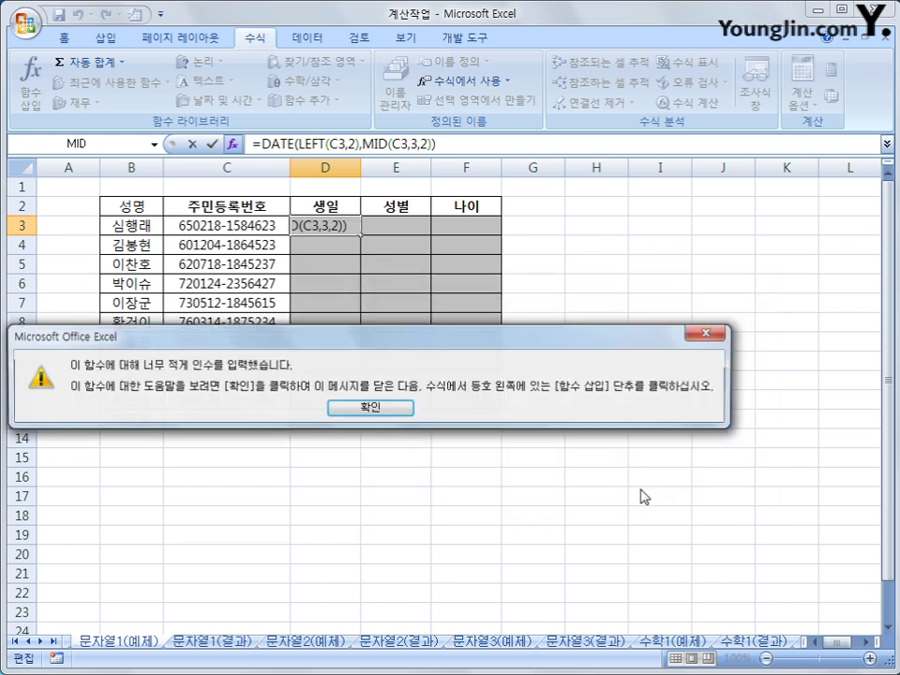
click(390, 411)
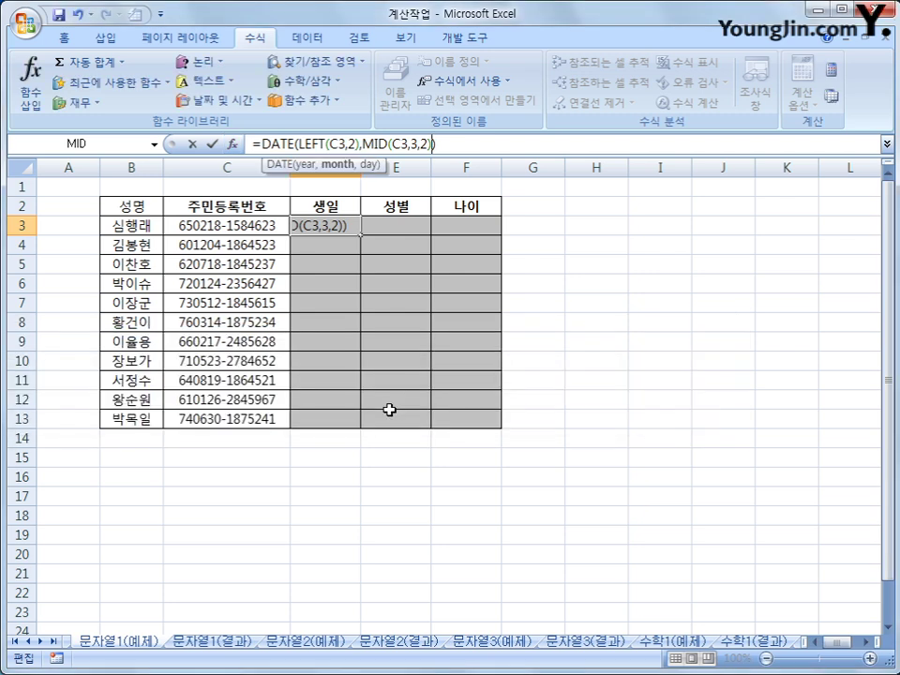
Step: Nest a MID function as the DATE formula's day argument and move its arguments dialog clear of the data
text(,)
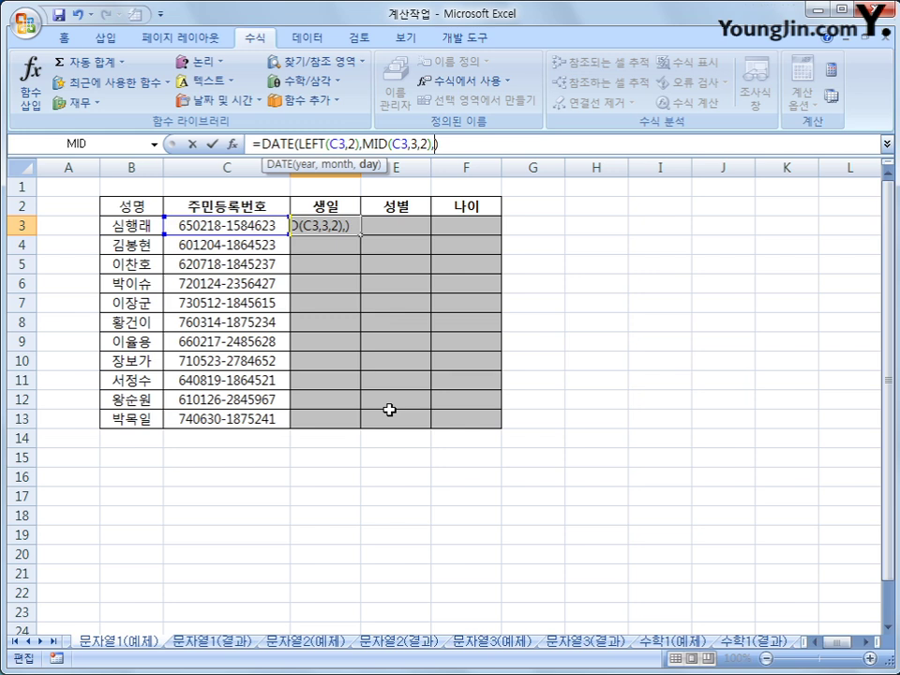
click(203, 81)
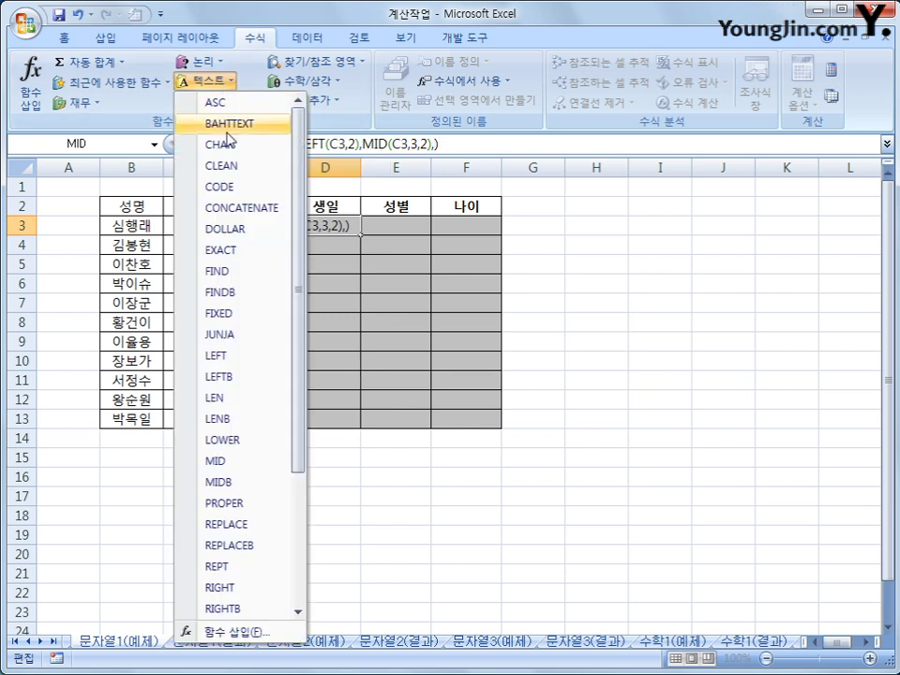
click(262, 460)
drag(263, 404, 464, 305)
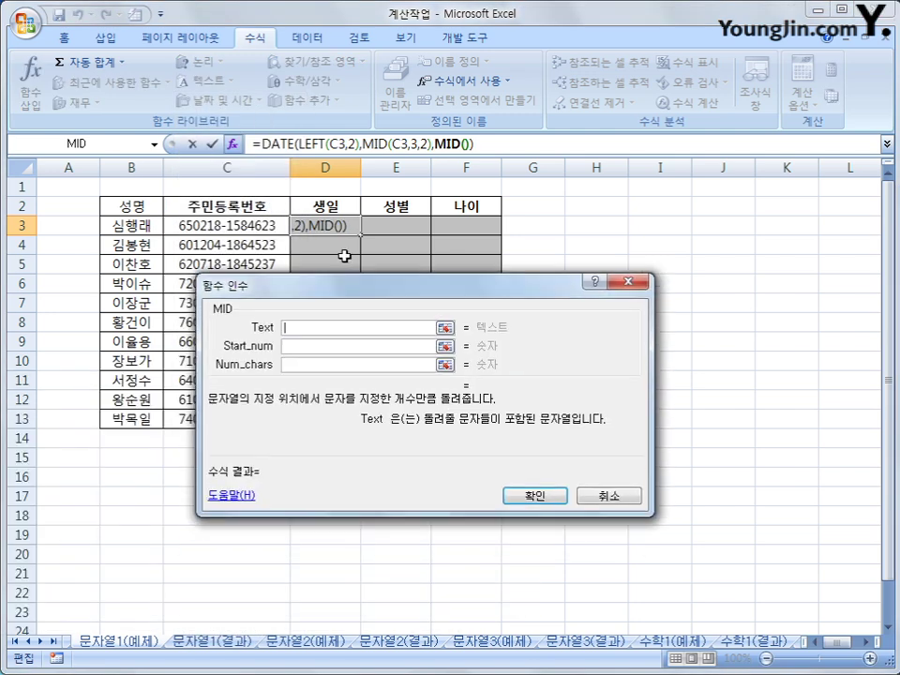
Step: Complete the day MID with Text C3, Start_num 5 and Num_chars 2, and fill the 생일 formula from D3 down to D13
click(225, 226)
click(311, 346)
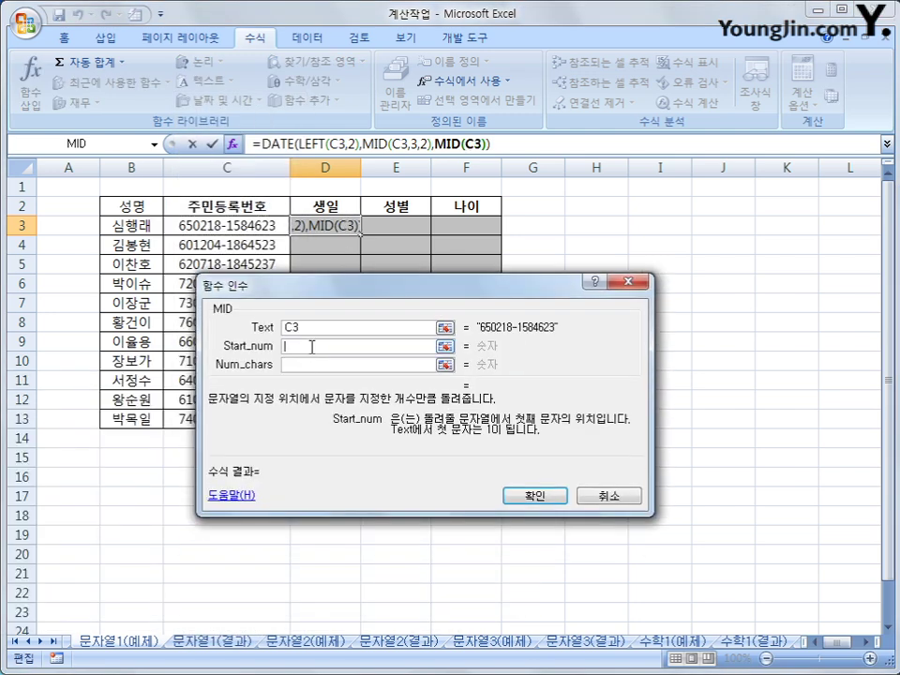
text(5)
key(Tab)
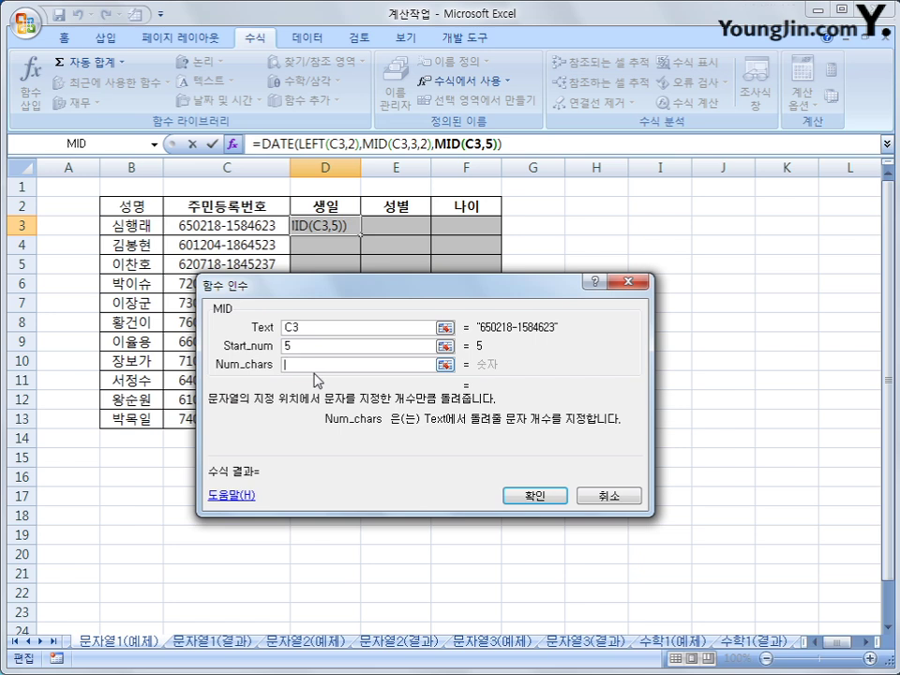
text(2)
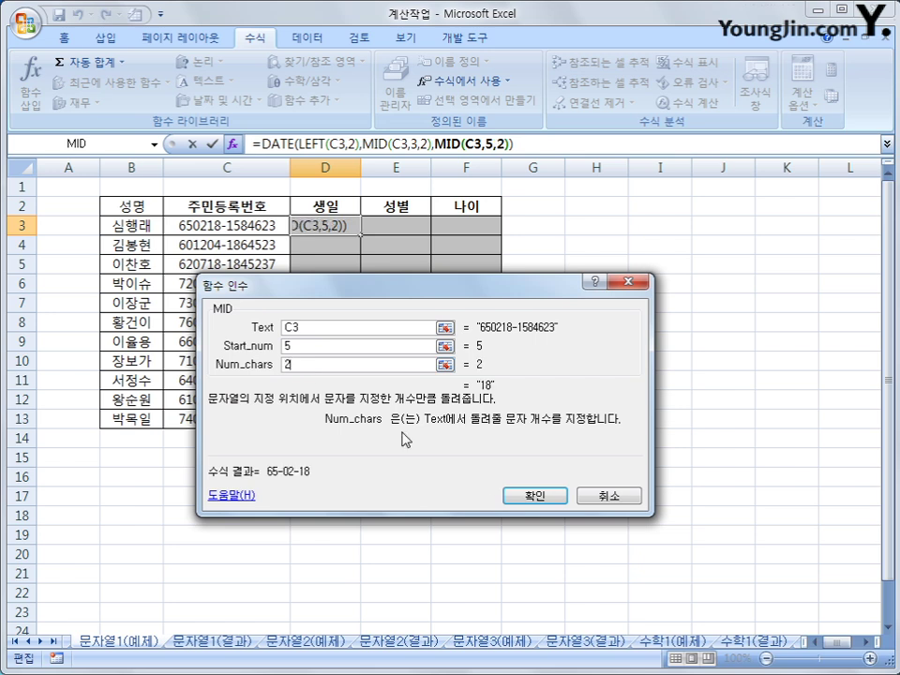
click(522, 499)
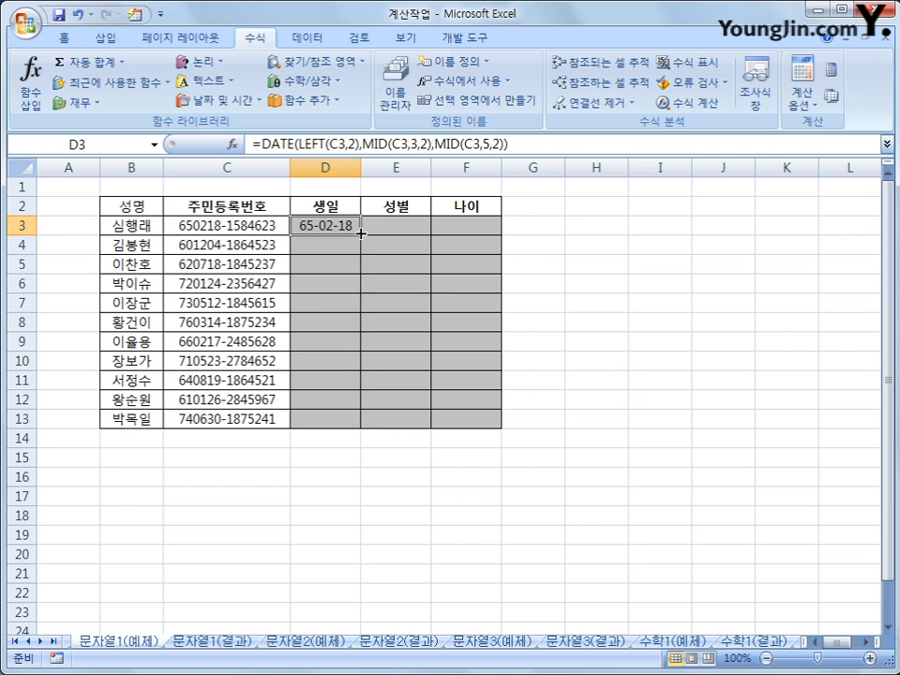
drag(361, 233, 365, 423)
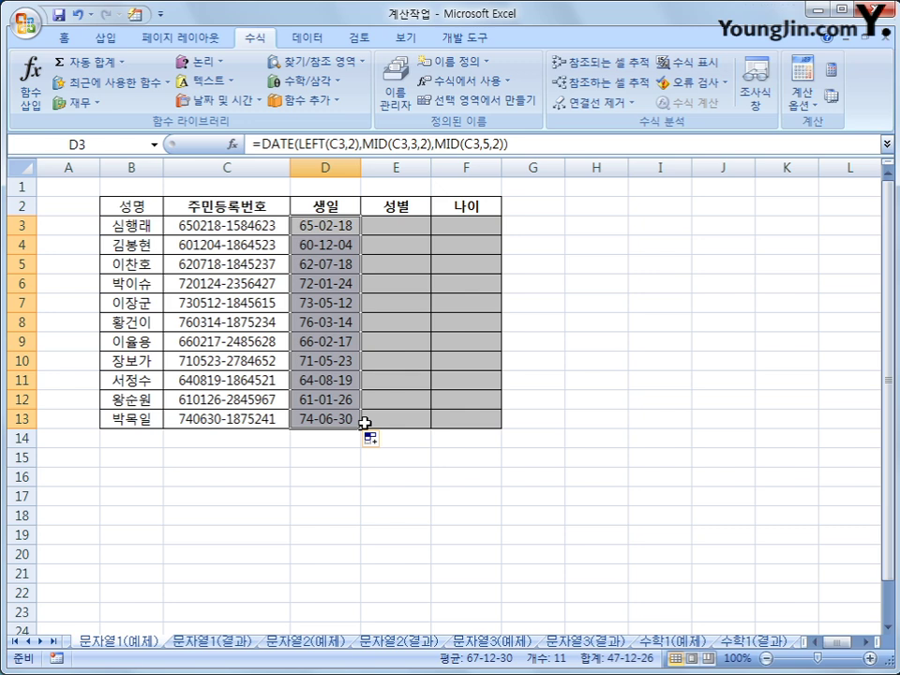
Step: Start an IF function in cell E3 of the 성별 column and move its arguments dialog off the registration numbers
click(412, 228)
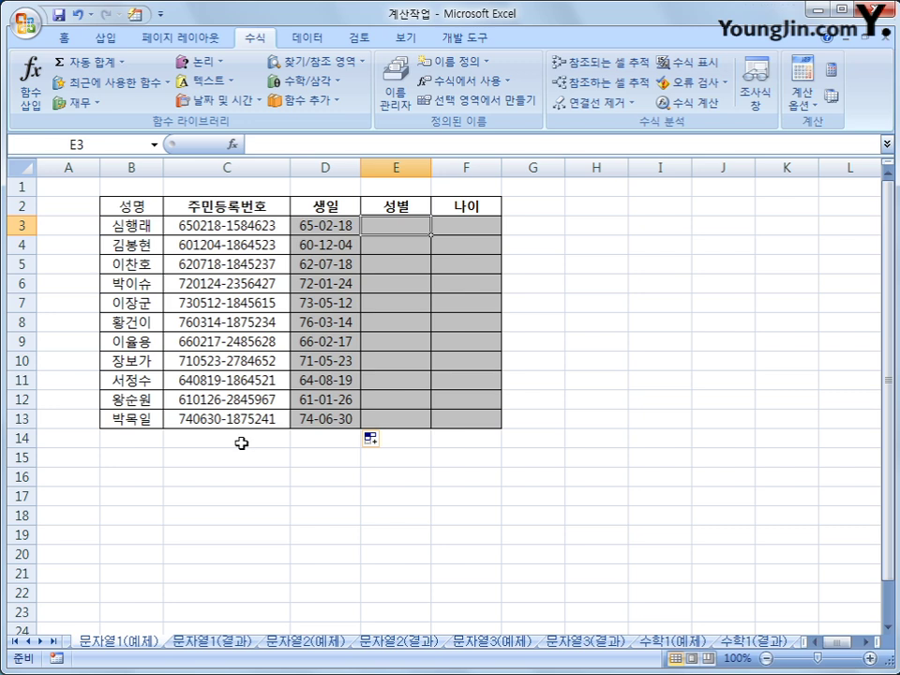
click(229, 225)
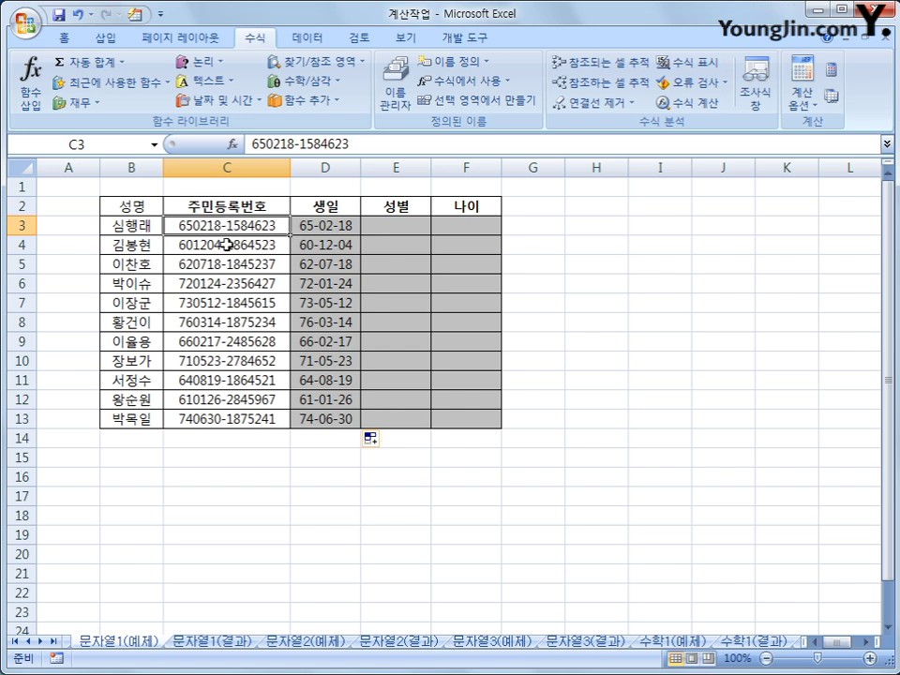
click(422, 222)
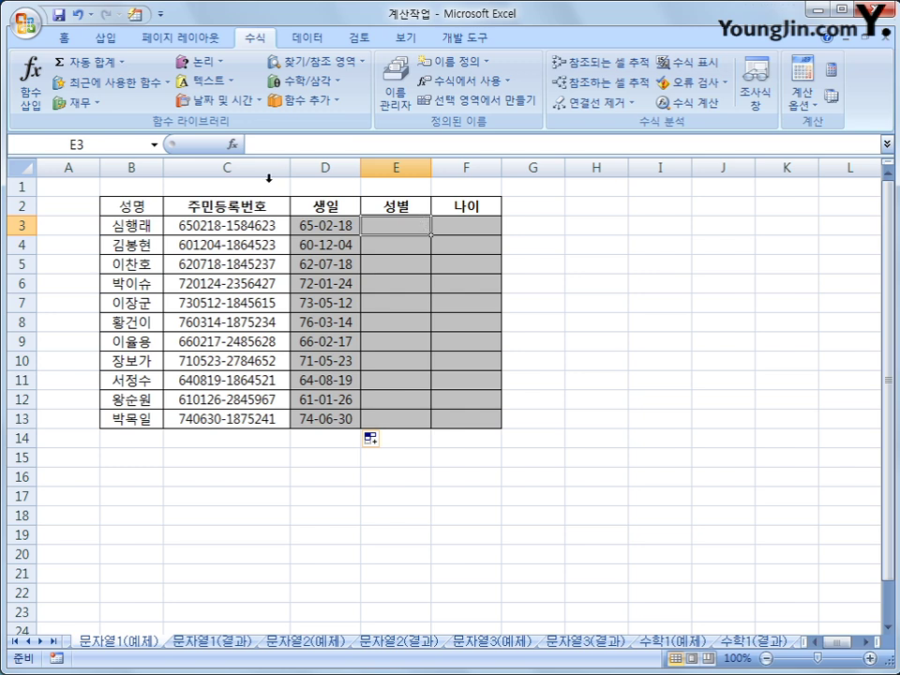
click(199, 61)
click(222, 132)
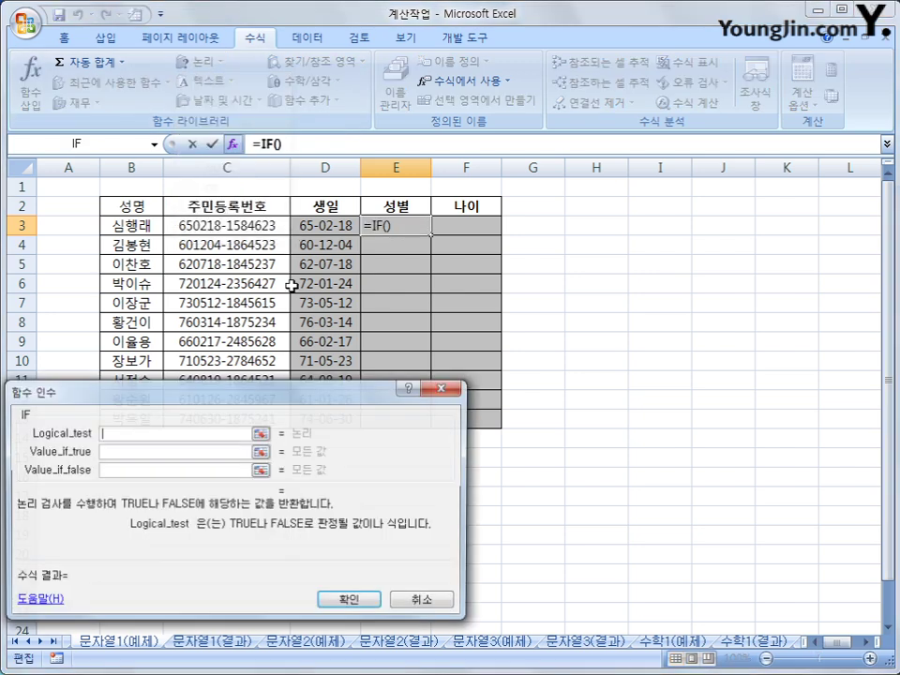
drag(332, 397, 634, 291)
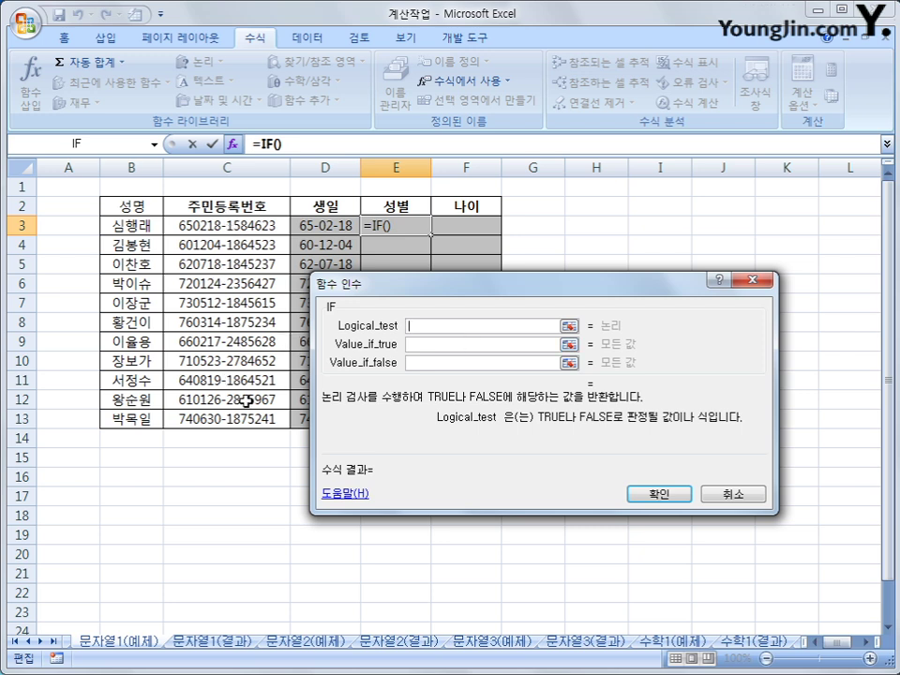
Step: Nest a MID function in the IF's Logical_test with Text C3, Start_num 8 and Num_chars 1, and return to editing the formula
click(155, 145)
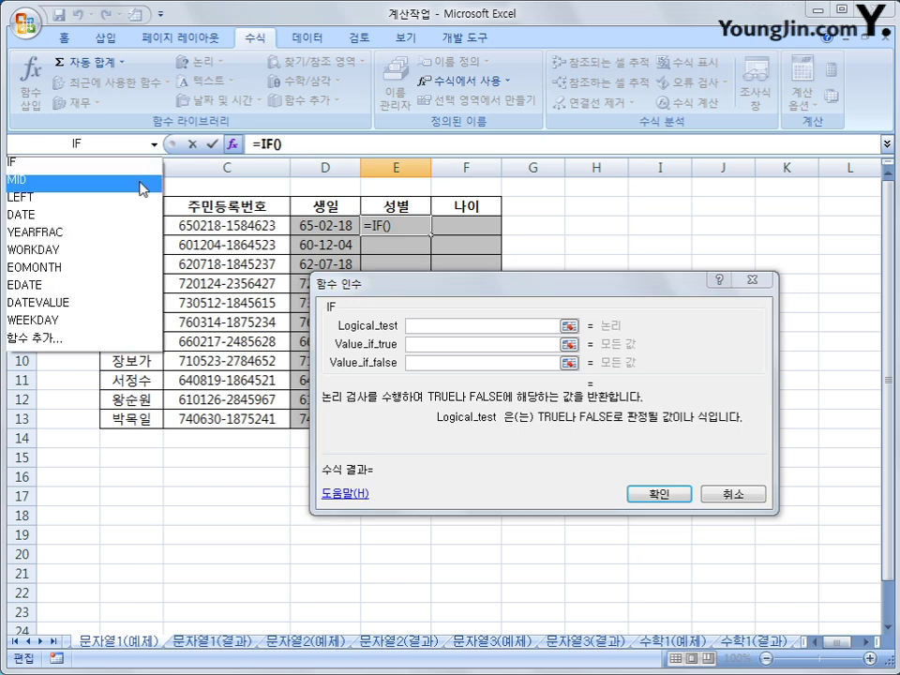
click(140, 182)
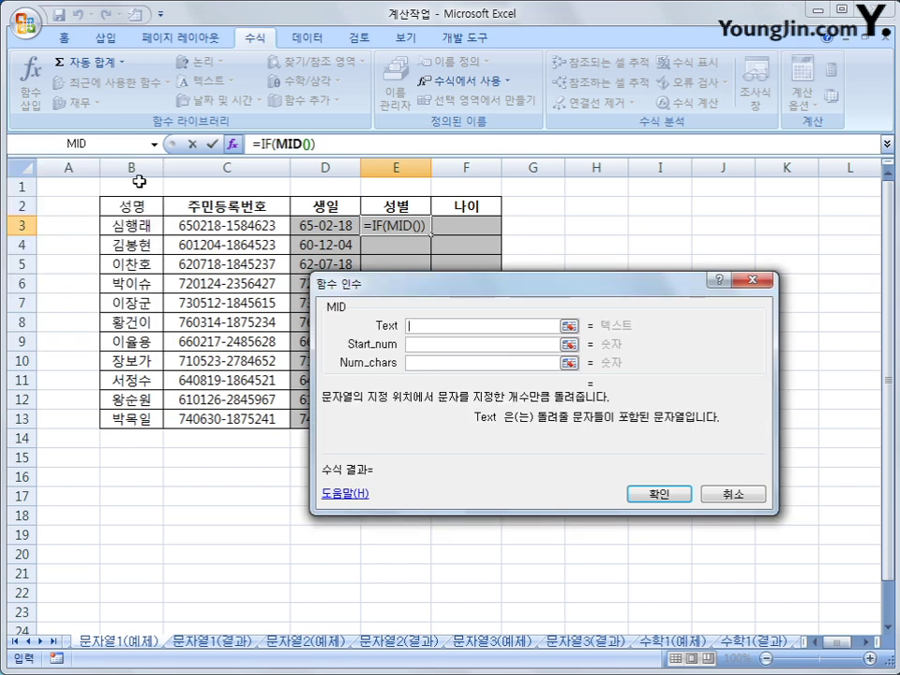
click(255, 226)
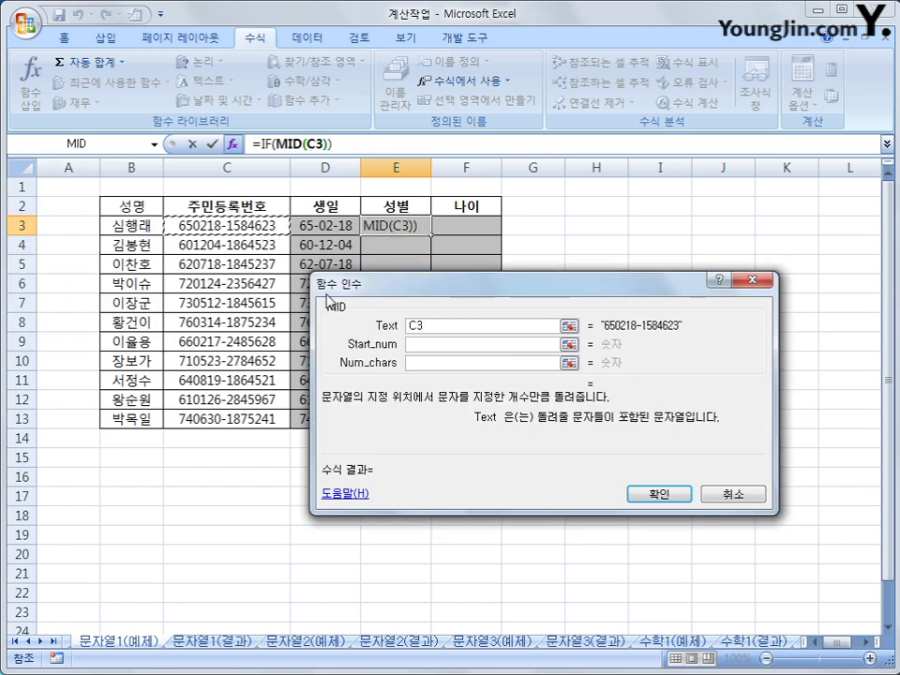
click(426, 346)
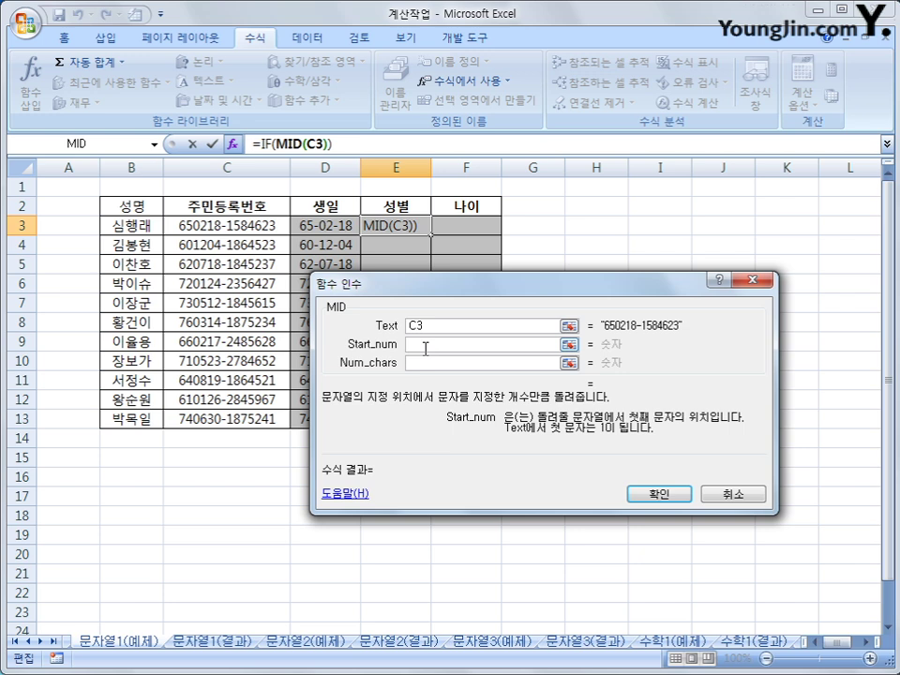
text(8)
click(437, 364)
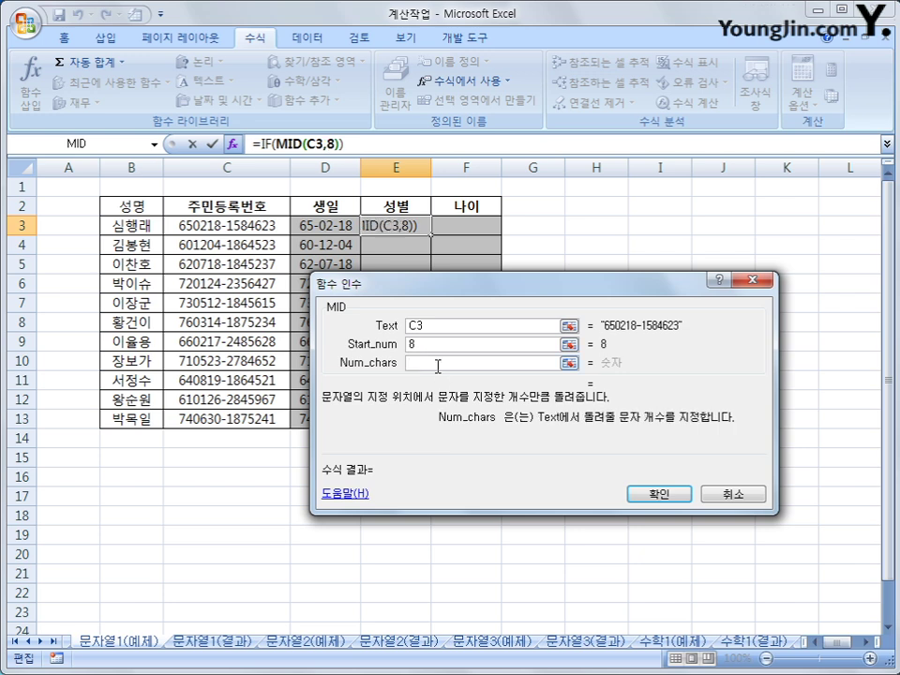
text(1)
click(658, 492)
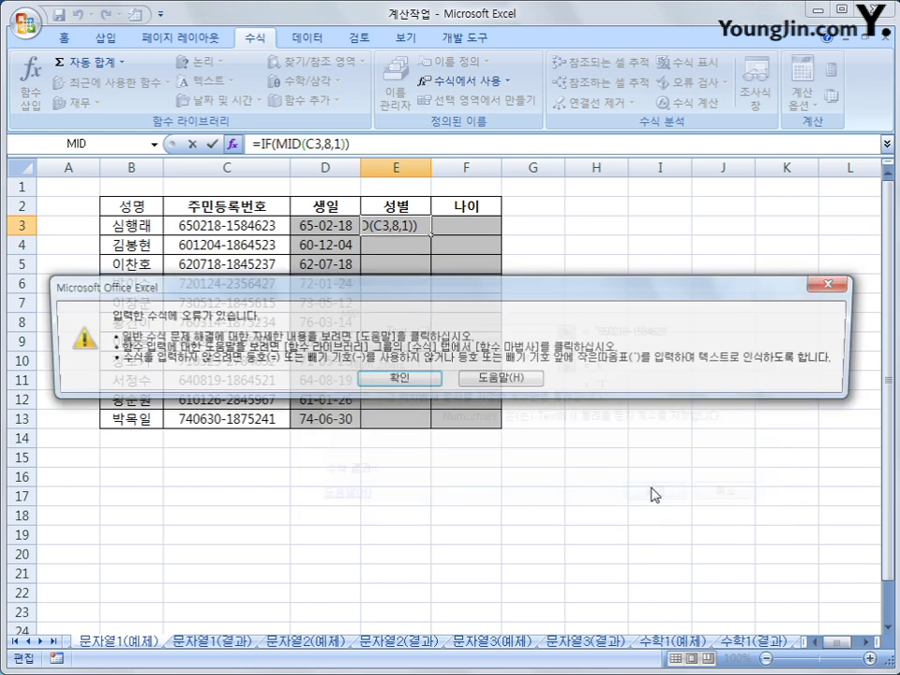
click(397, 378)
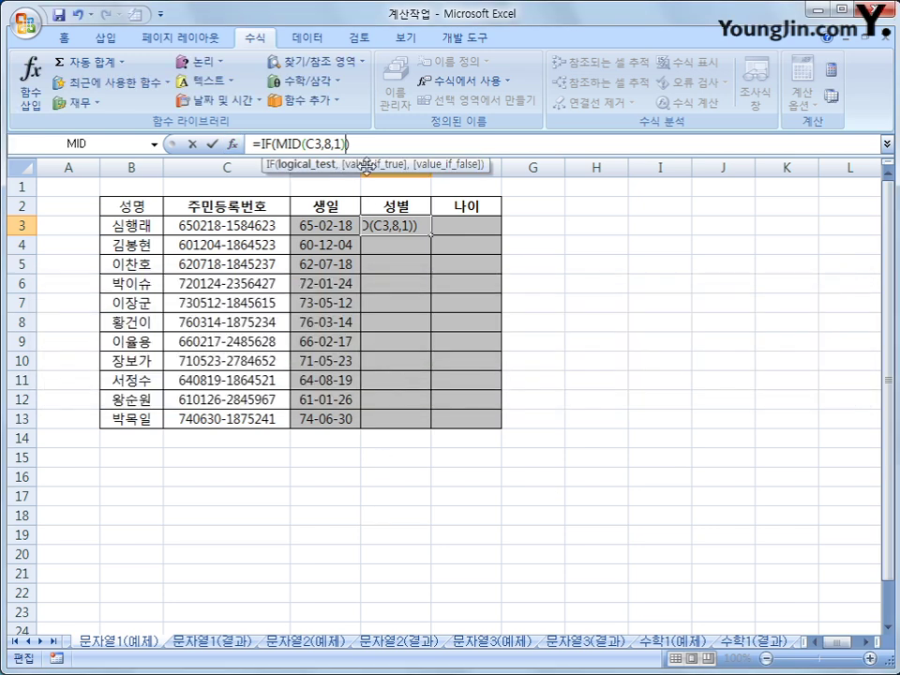
Step: Complete the IF formula in E3 by comparing the MID result with "1", returning "남자" if true and "여자" if false
text(=)
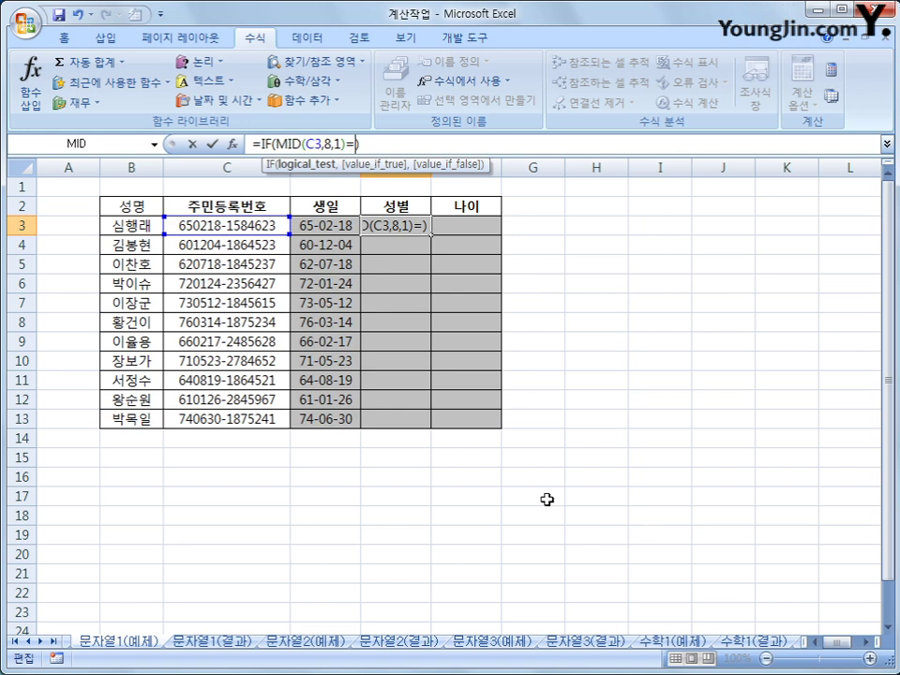
text("1"))
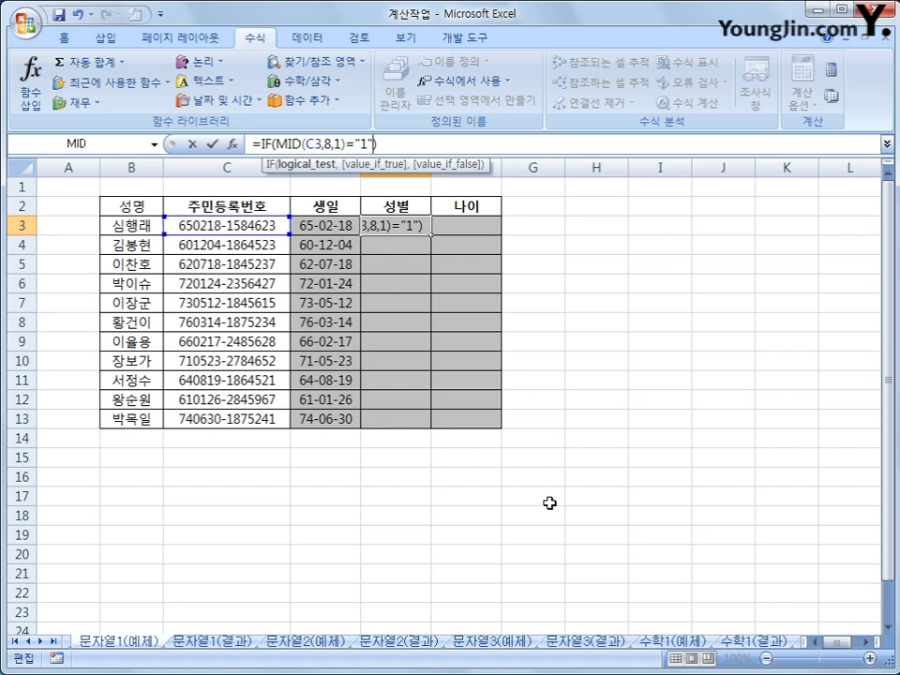
text(,)
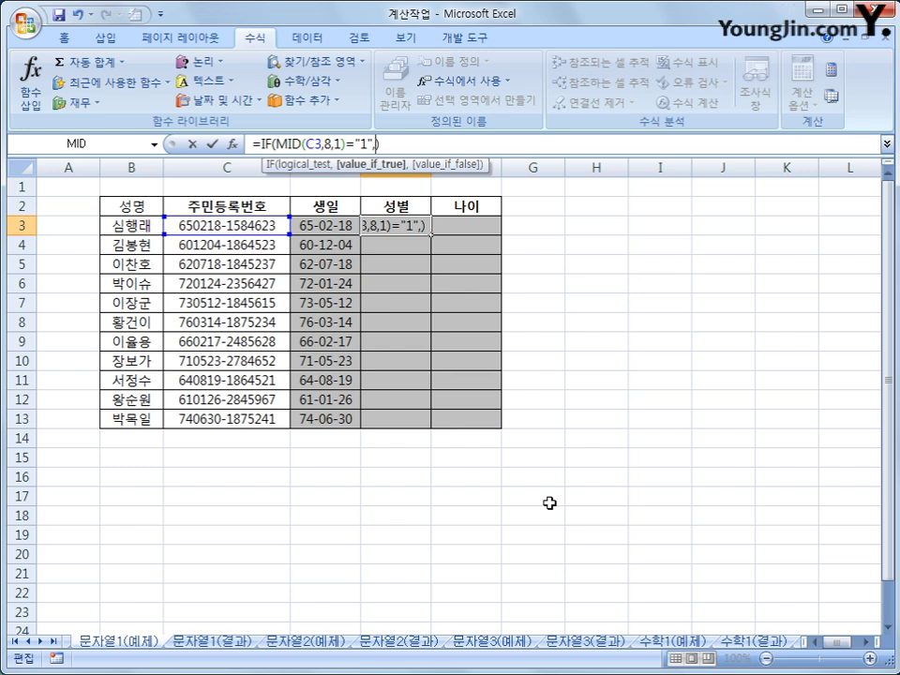
text("남자")
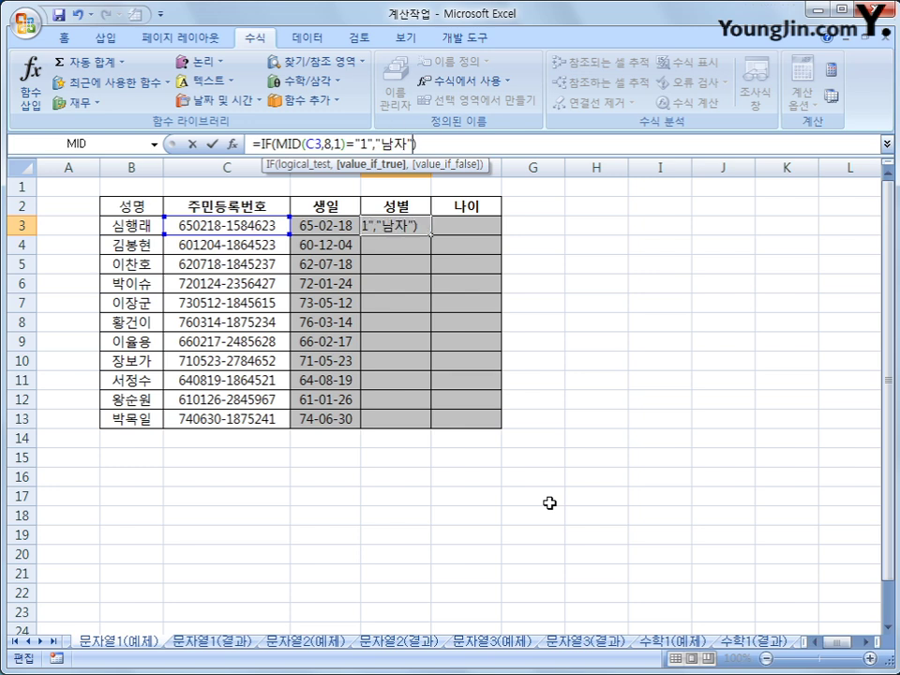
text(,"여)
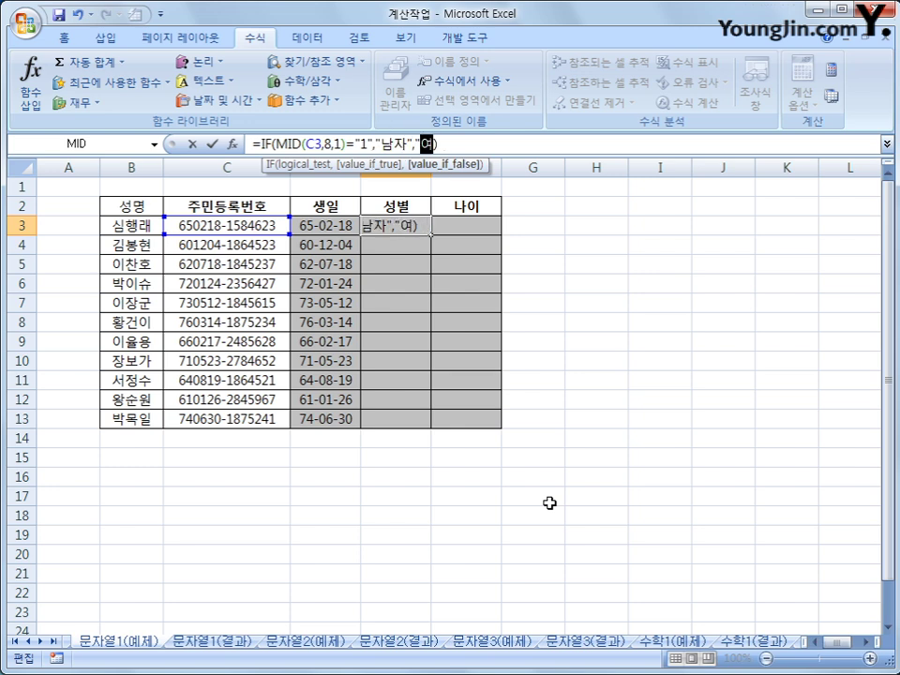
text(자")
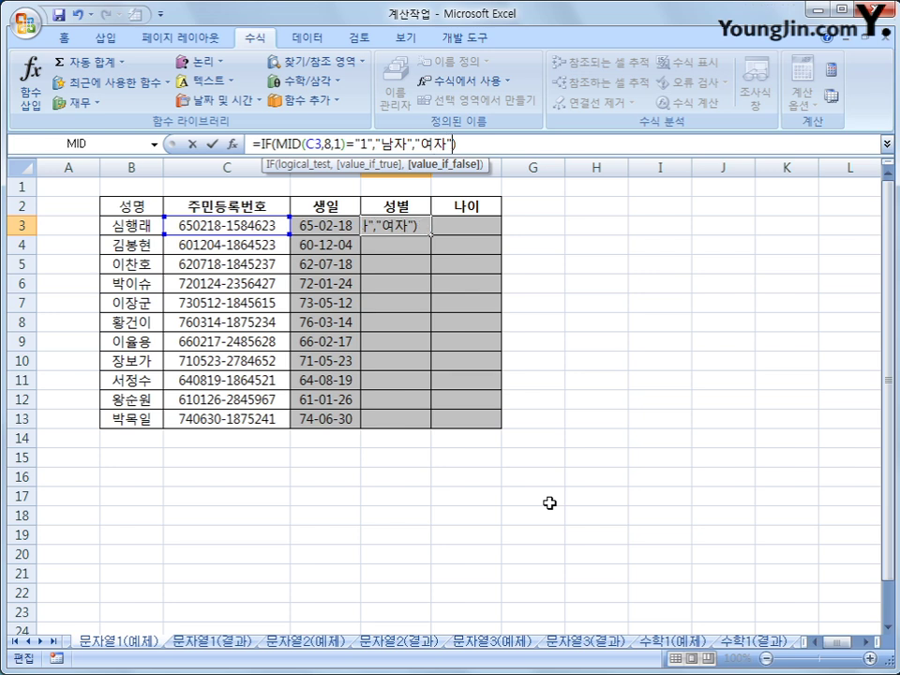
key(Return)
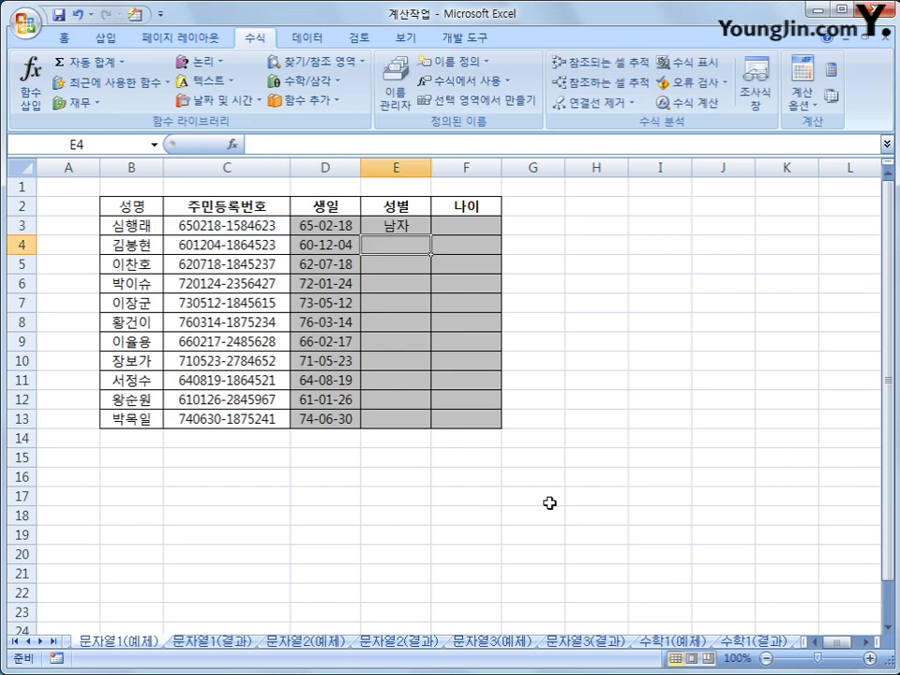
Step: Fill the gender formula from E3 down to E13 and check rows 12 and 11 against their registration numbers
click(394, 225)
drag(431, 235, 433, 422)
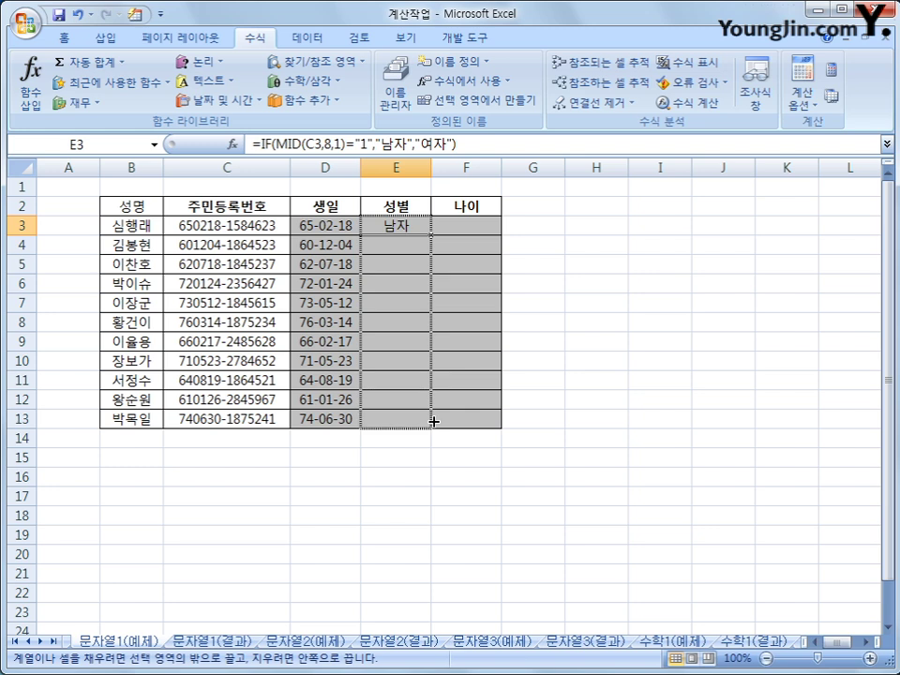
drag(433, 421, 433, 422)
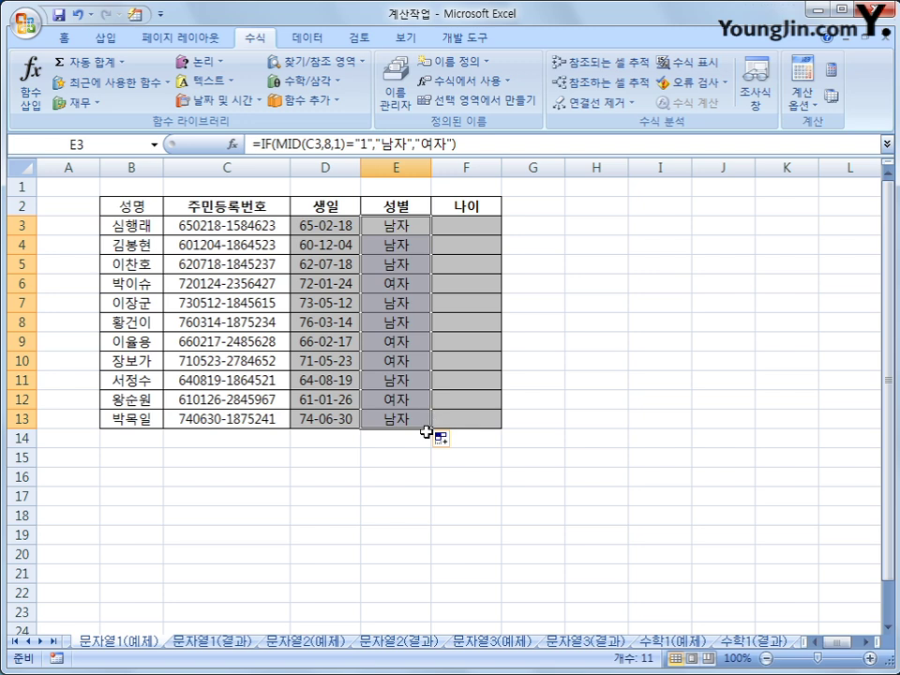
click(251, 399)
click(381, 404)
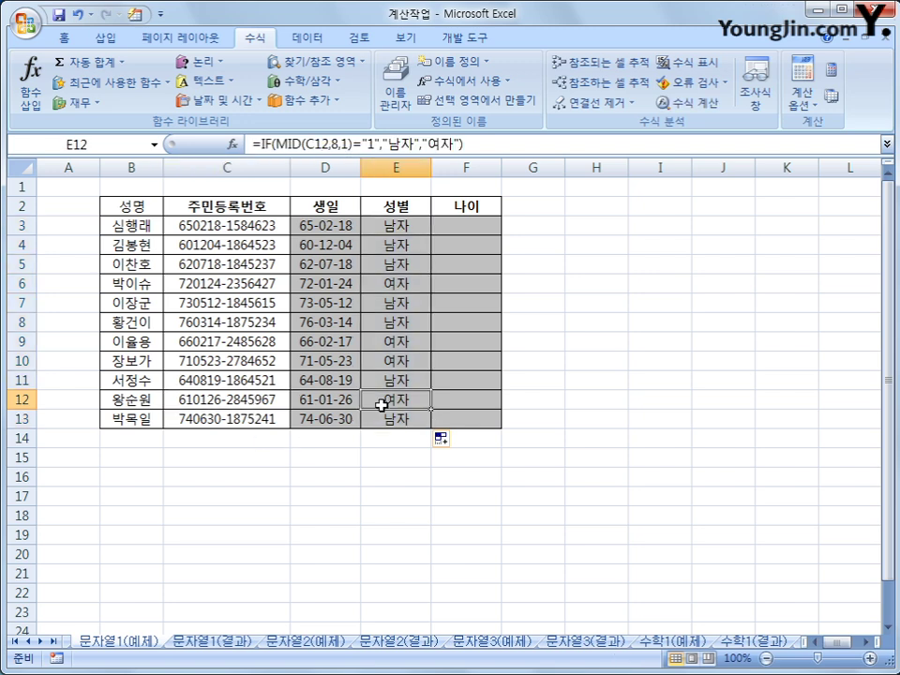
click(283, 375)
click(375, 376)
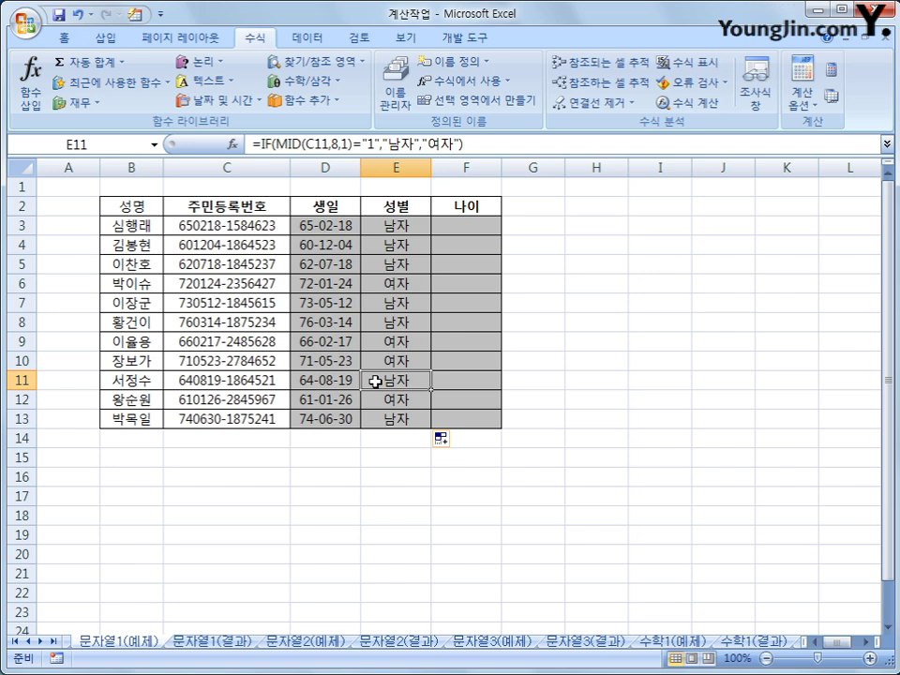
Step: Start a YEAR function from the date and time category in cell F3 of the 나이 column and reposition its arguments dialog
click(466, 226)
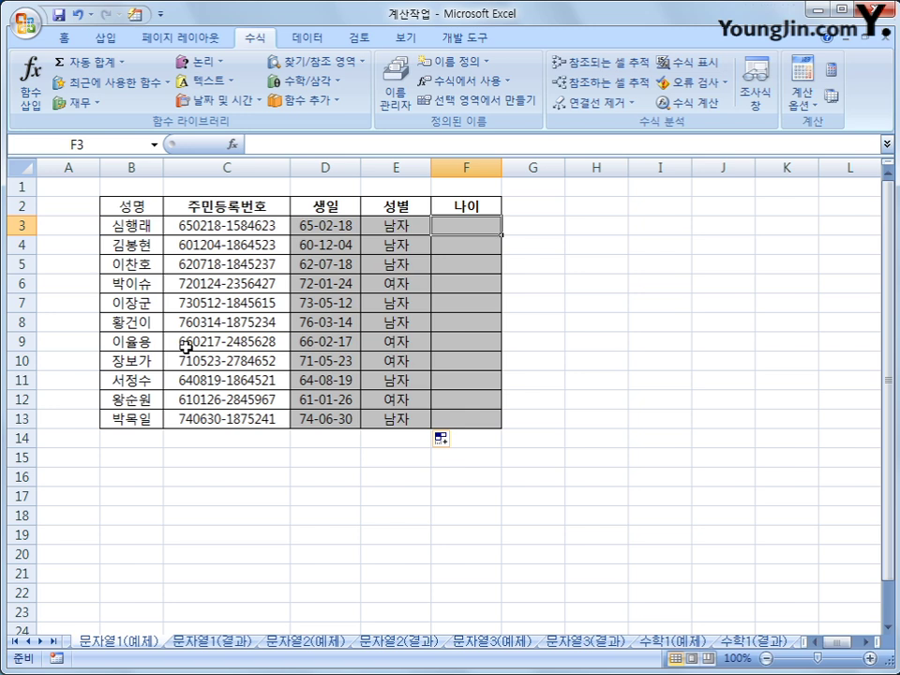
click(216, 100)
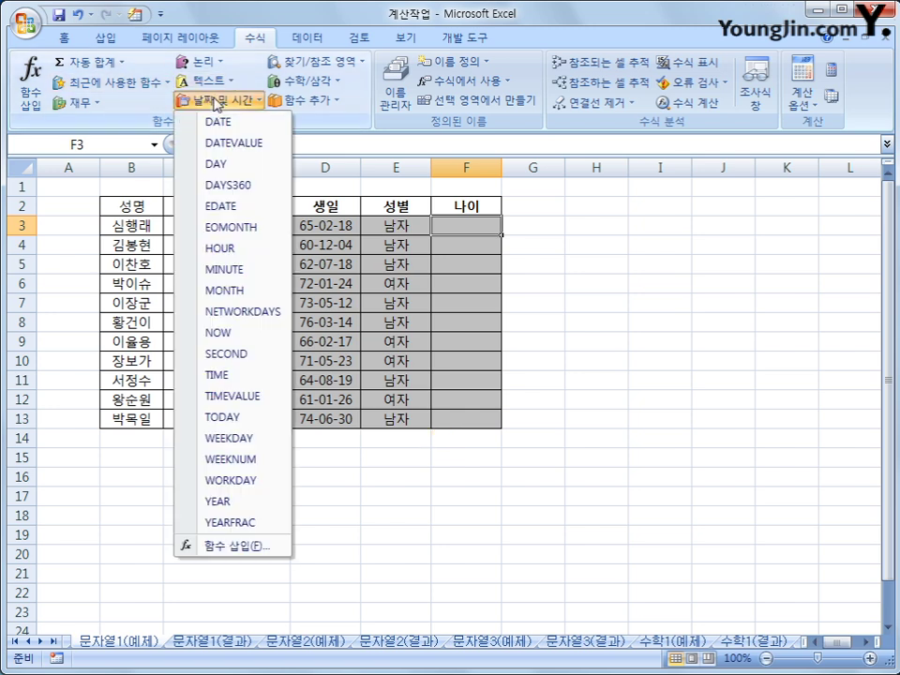
click(262, 503)
drag(270, 421, 390, 397)
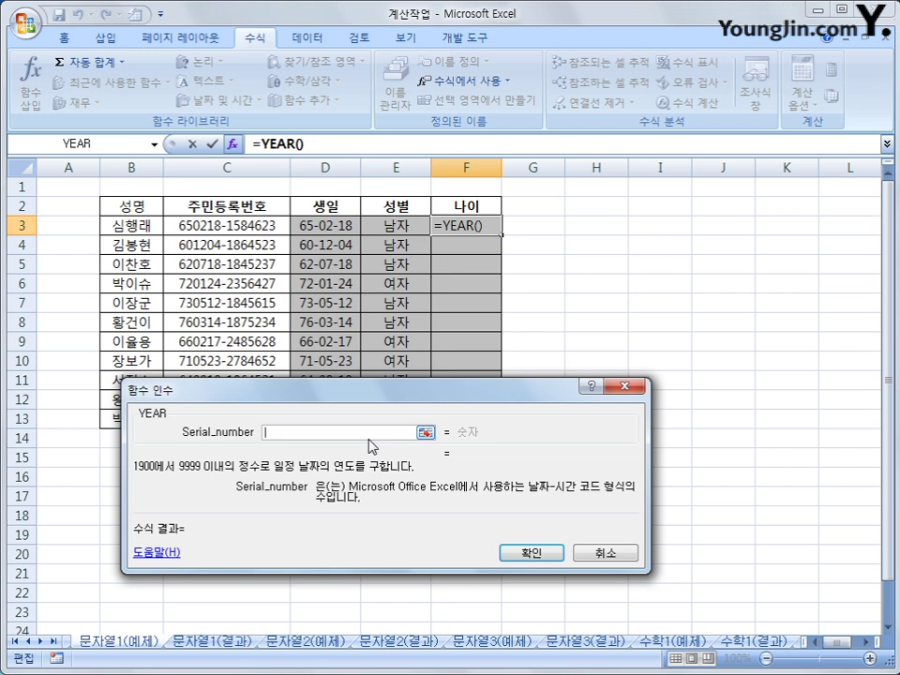
Step: Enter today() as the YEAR function's Serial_number in F3 and confirm the formula
text(세)
key(BackSpace)
key(BackSpace)
key(Hangul)
text(today90)
key(BackSpace)
key(BackSpace)
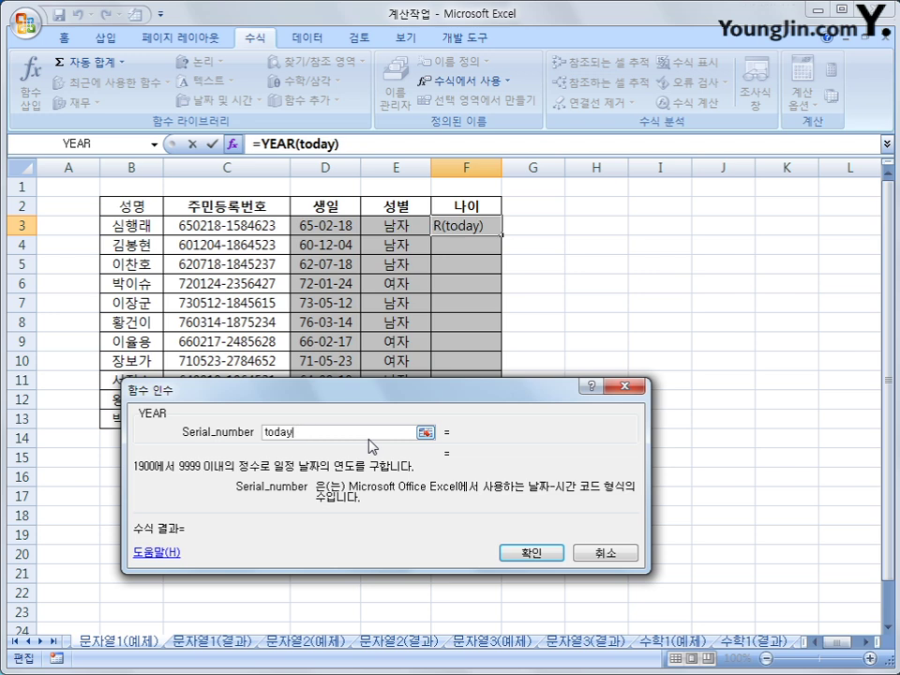
text(())
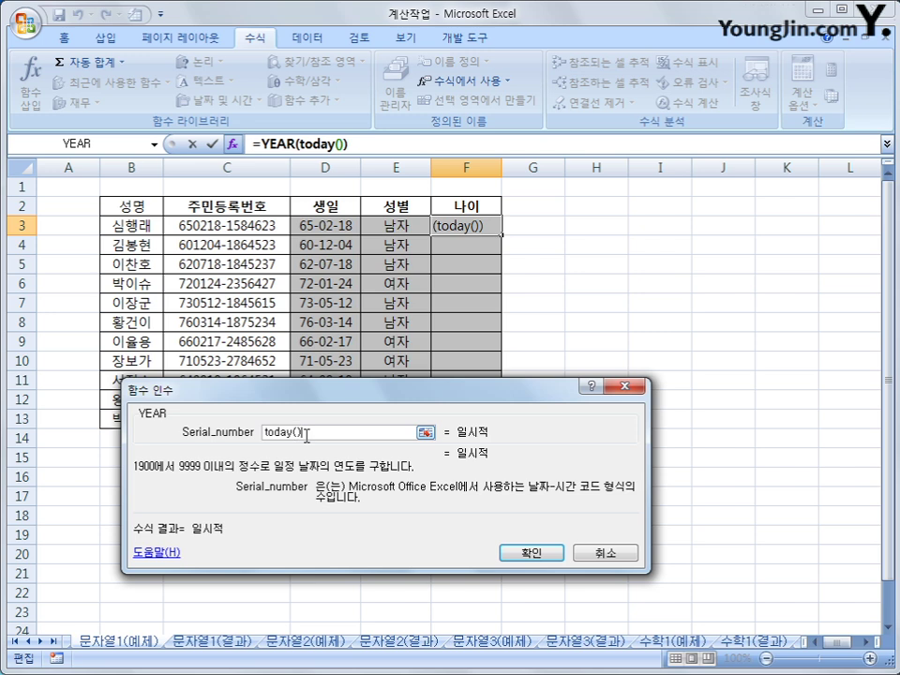
click(547, 555)
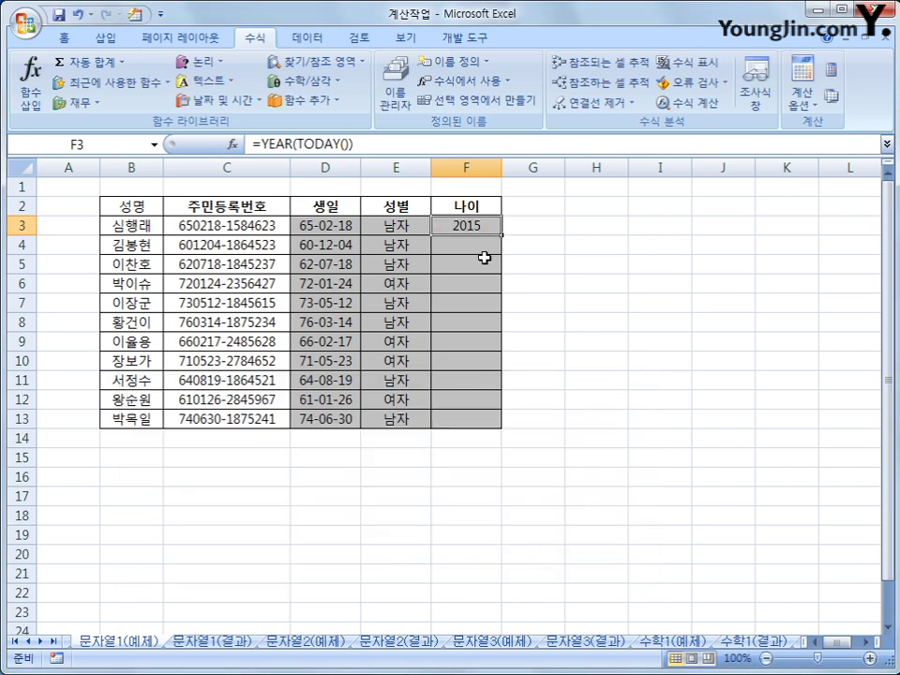
Step: Extend F3's formula by subtracting a LEFT function with Text C3 and Num_chars 2
click(408, 145)
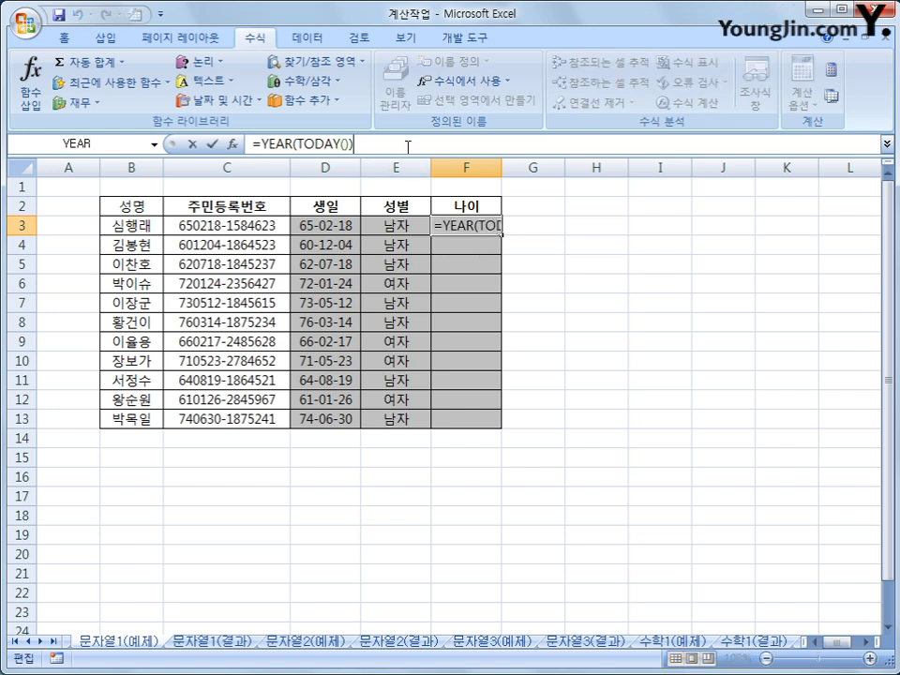
text(-)
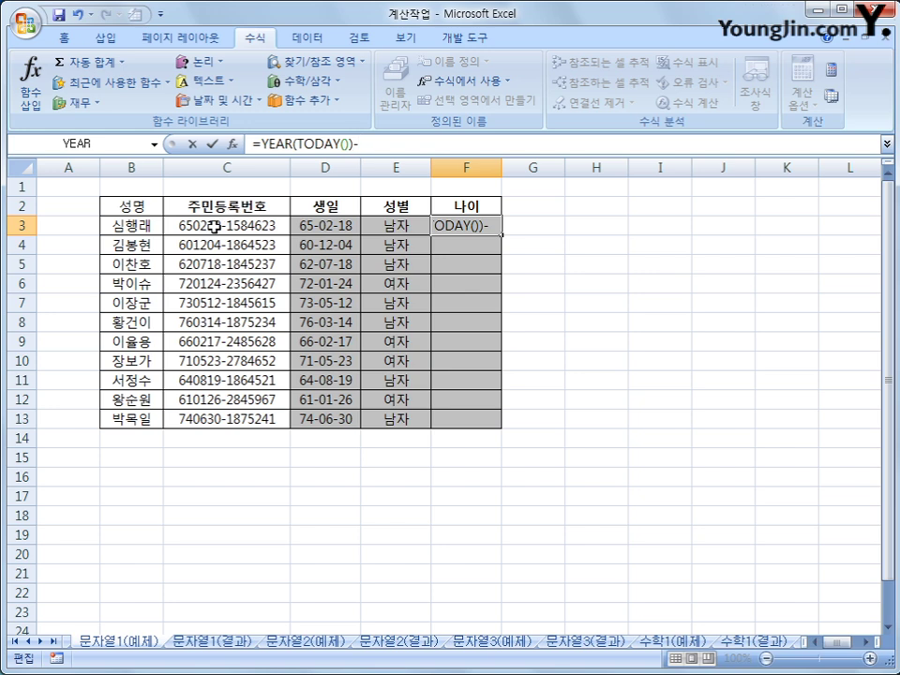
click(202, 81)
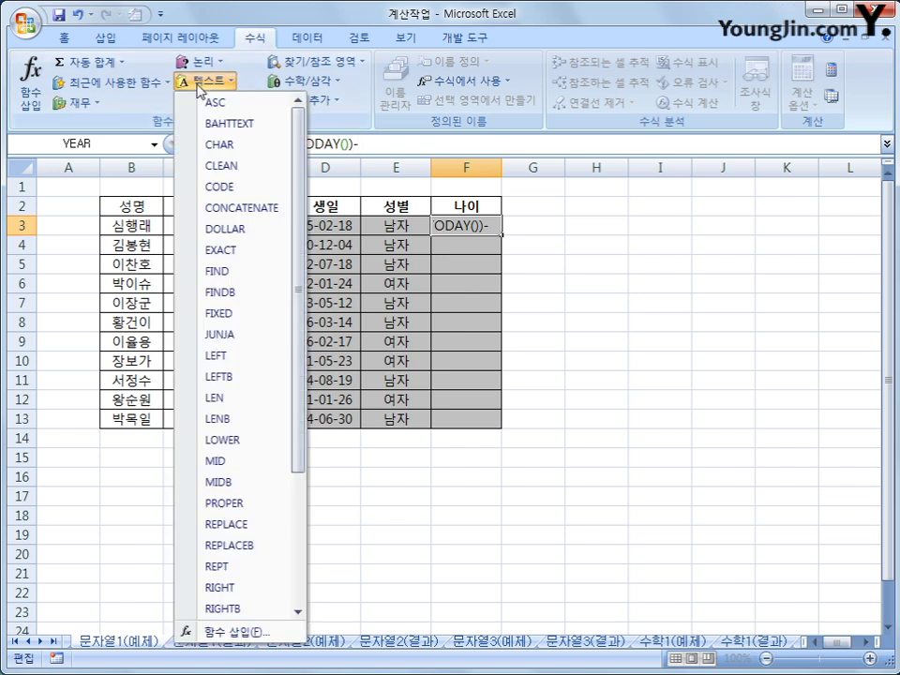
click(239, 355)
click(217, 226)
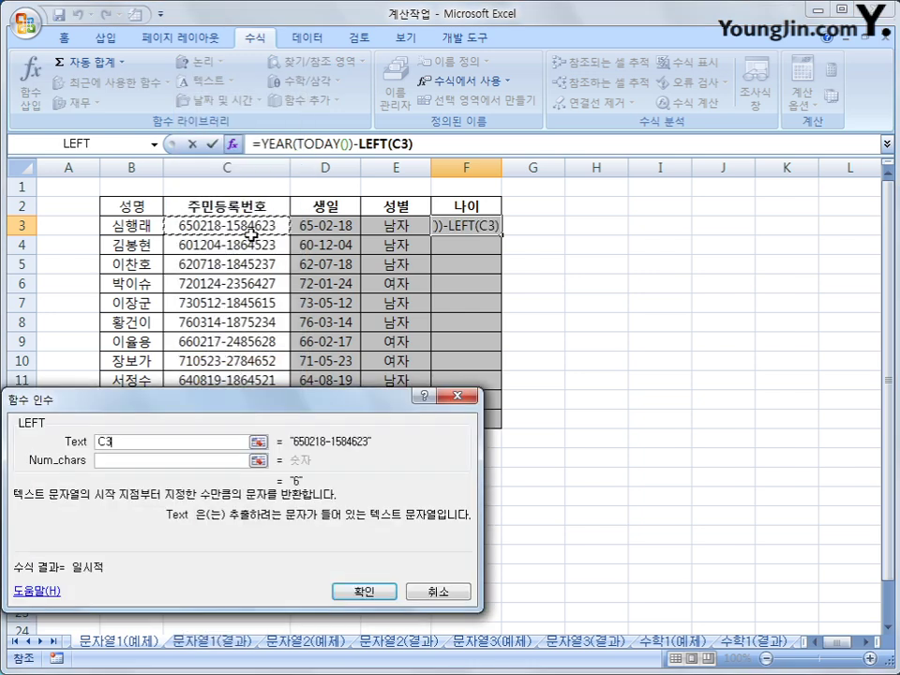
click(178, 460)
text(2)
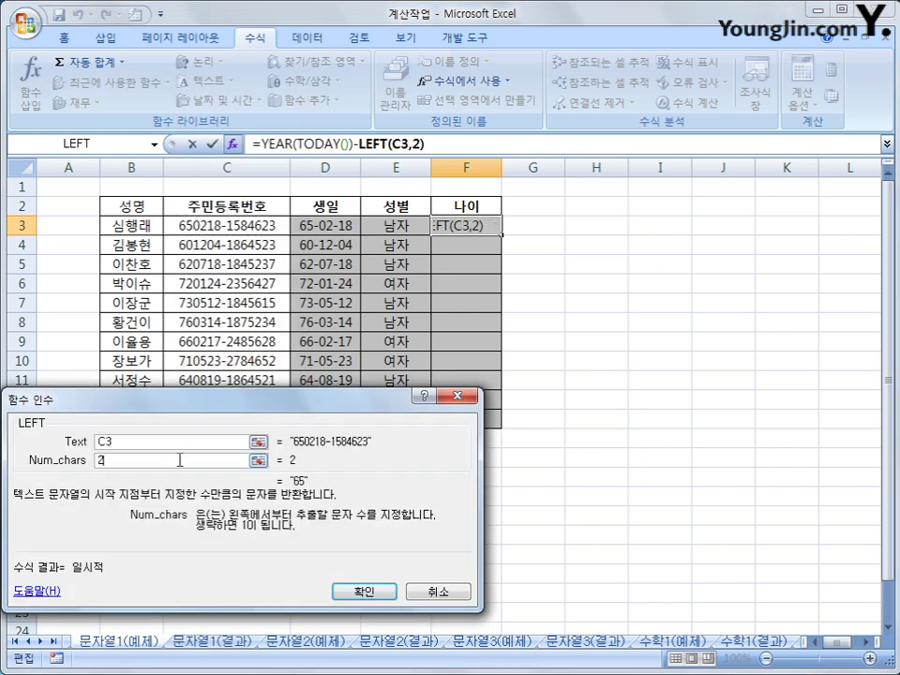
click(364, 593)
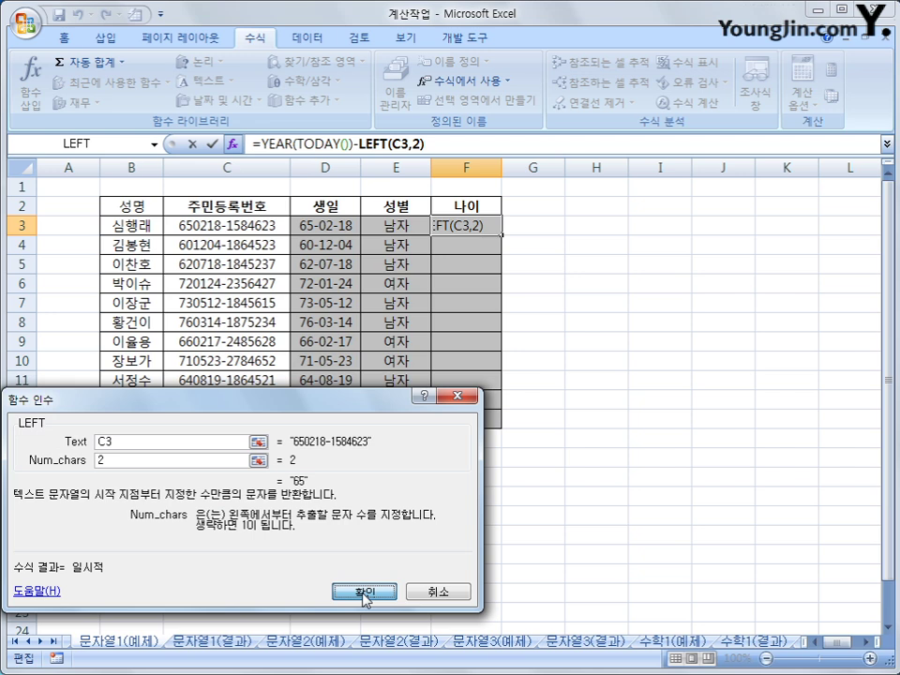
Step: Subtract 1900 at the end of F3's age formula and fill it down to F13
click(445, 149)
text(-)
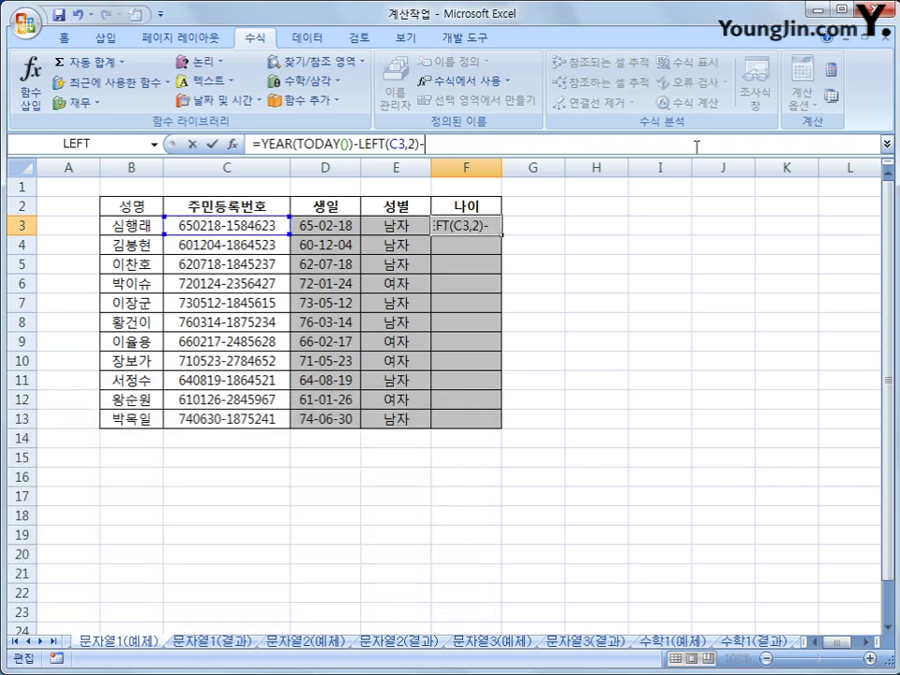
text(1900)
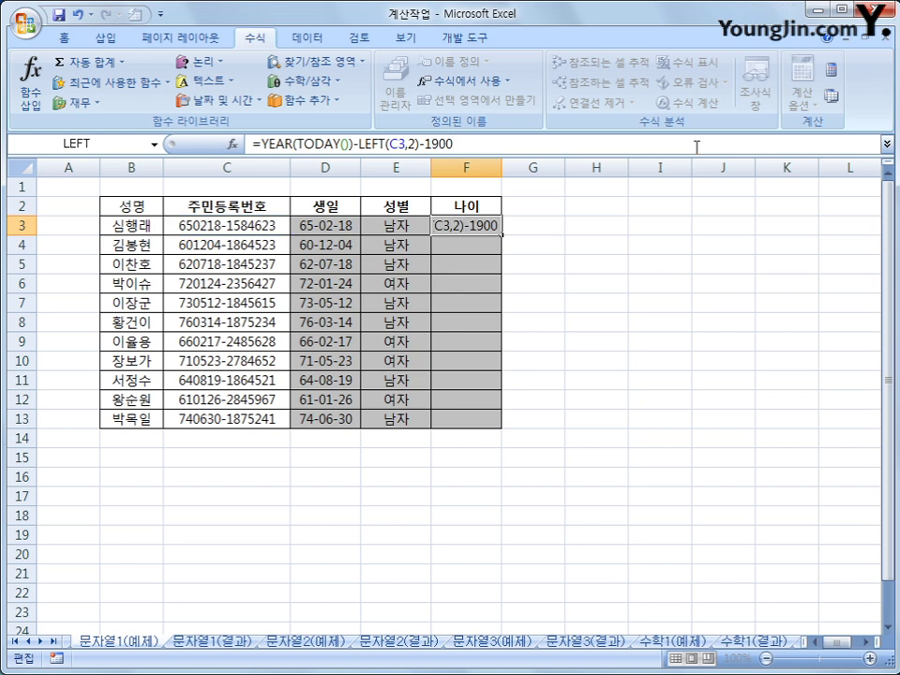
key(Return)
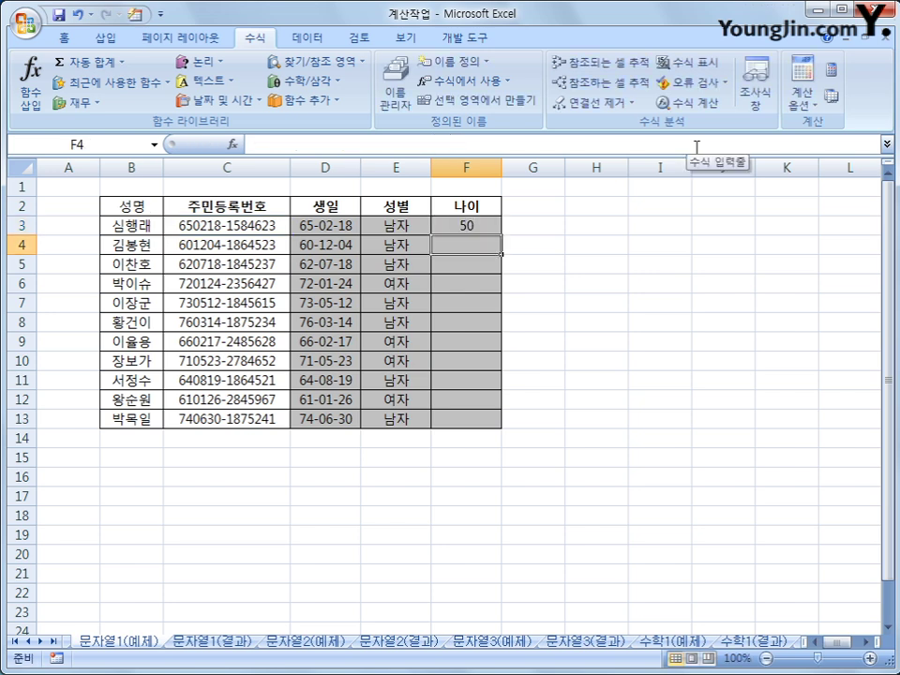
click(484, 225)
drag(474, 419, 474, 423)
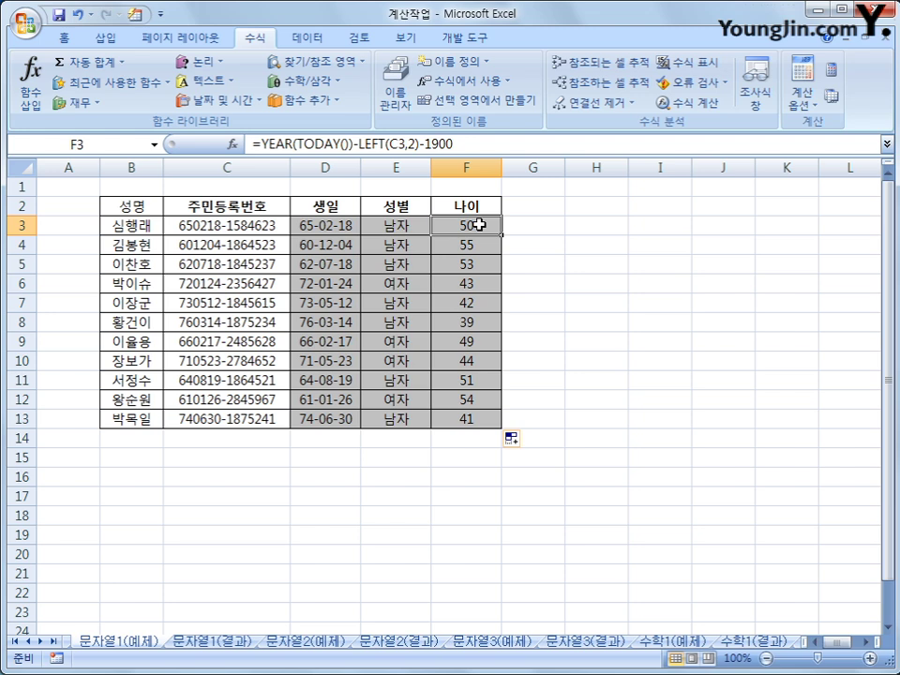
Step: Compare the completed 문자열1(예제) sheet with the 문자열1(결과) sheet
click(186, 639)
click(109, 643)
click(186, 641)
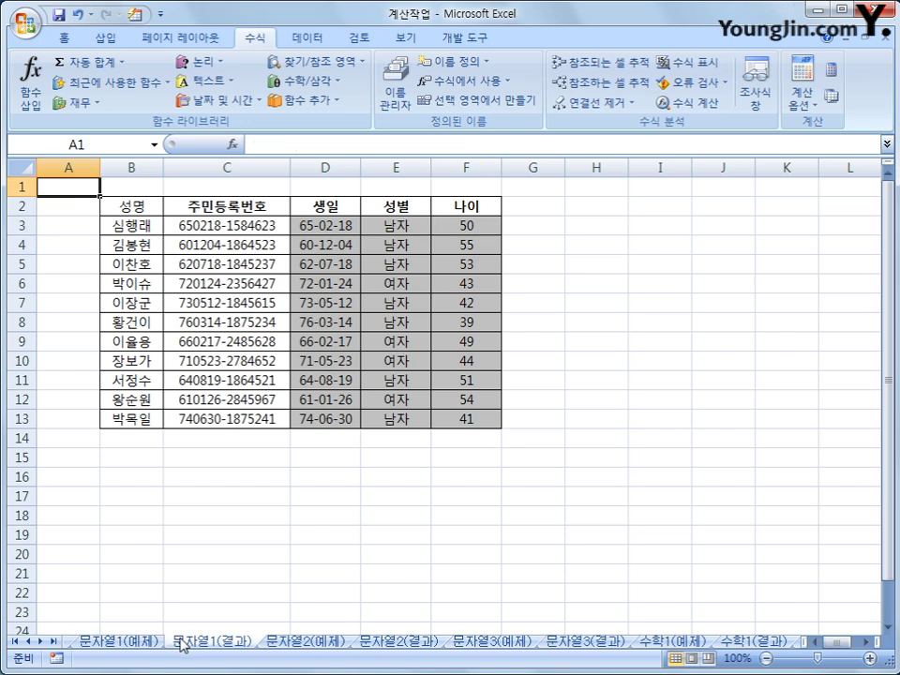
click(110, 643)
click(207, 643)
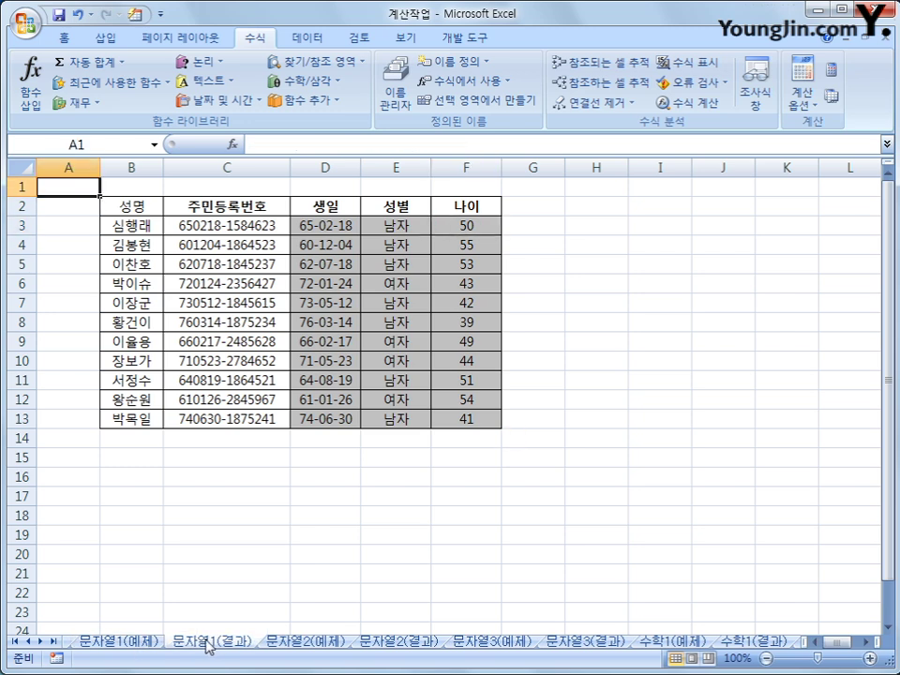
Step: Open the 문자열2(예제) sheet and examine the sample texts in B3:B7 and the row 3 cells of the function columns
click(292, 643)
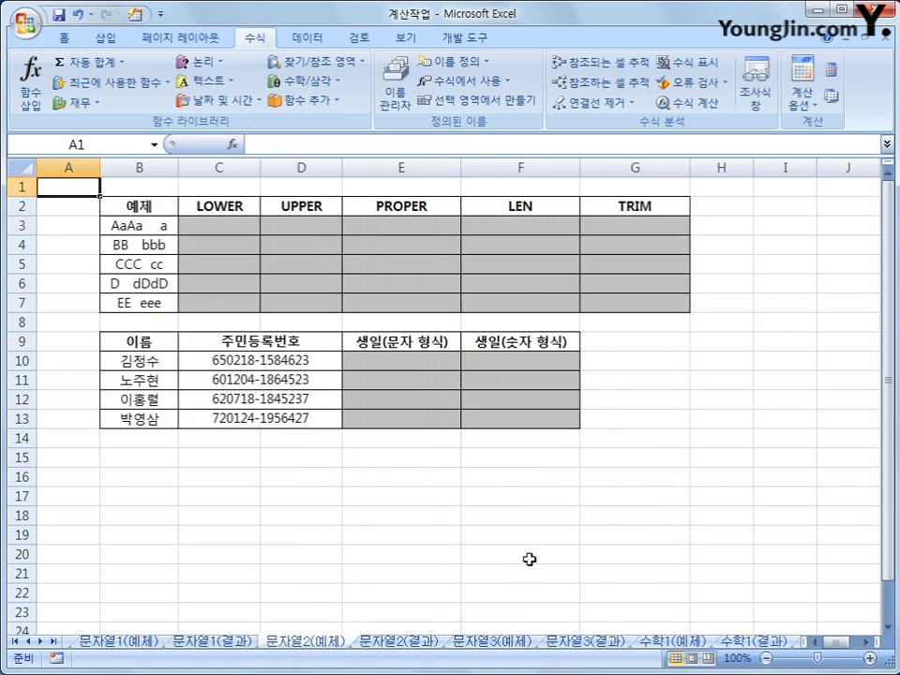
click(244, 230)
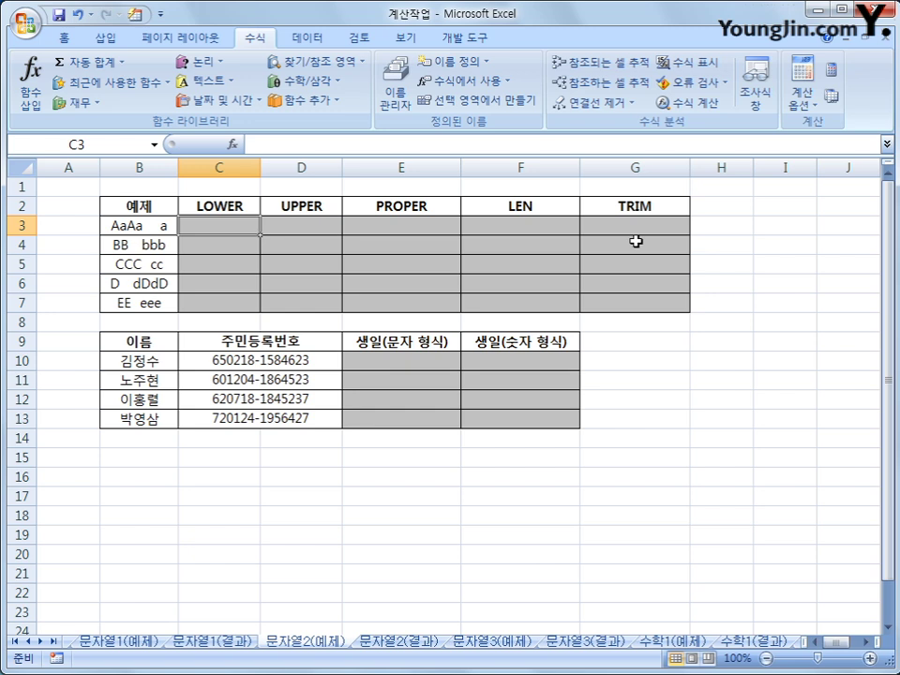
drag(133, 225, 128, 303)
click(232, 225)
click(396, 229)
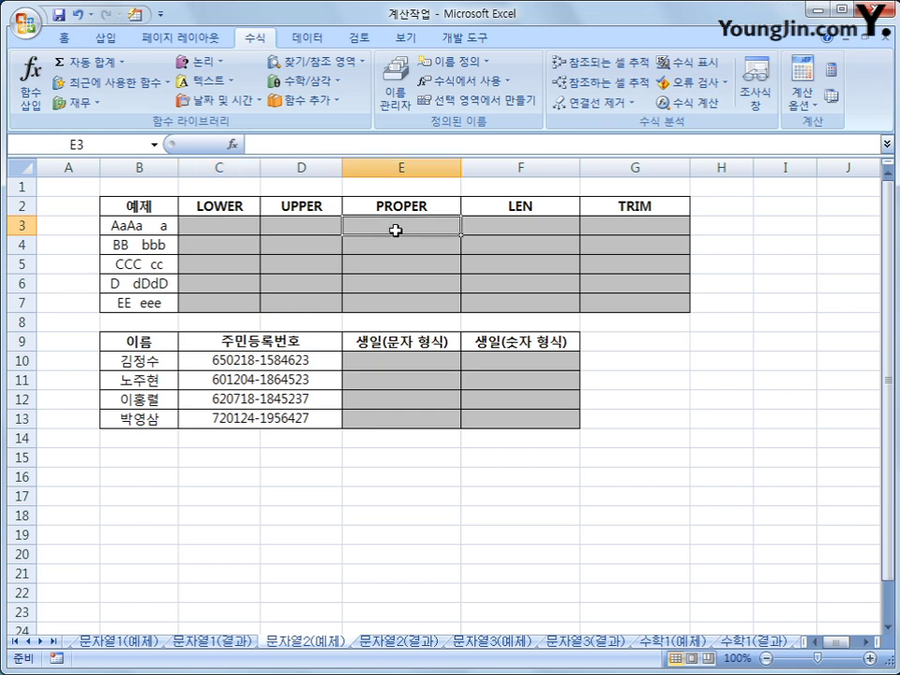
click(497, 226)
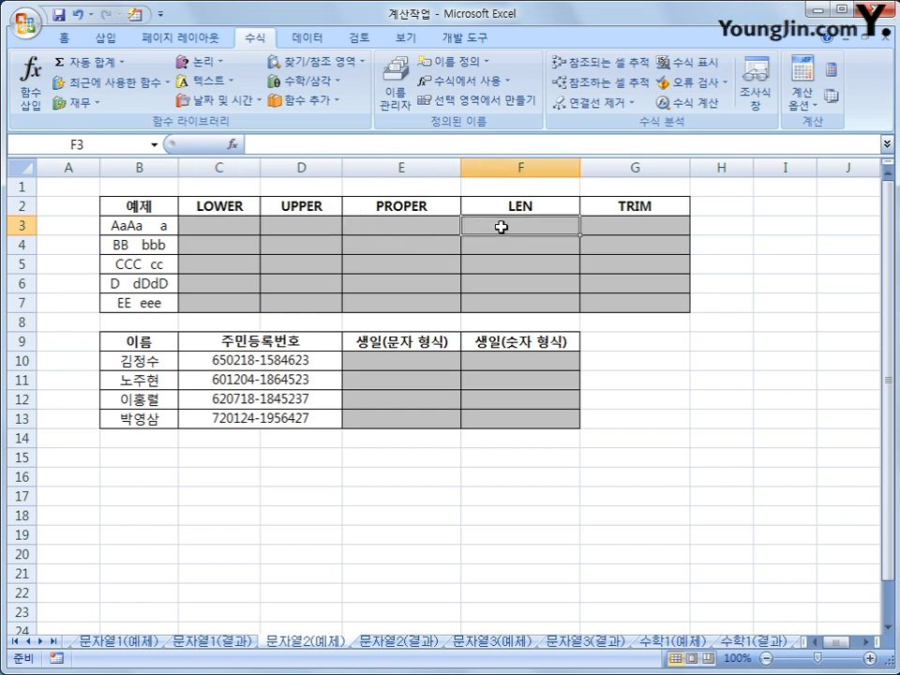
click(621, 226)
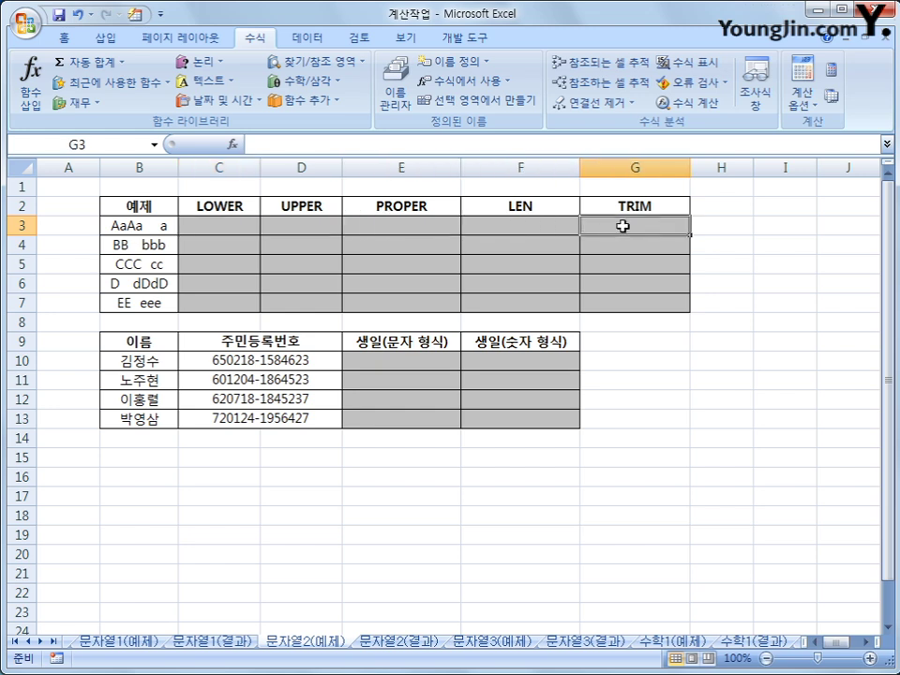
Step: Insert a LOWER function in C3 that converts the text of B3 to lowercase
click(229, 232)
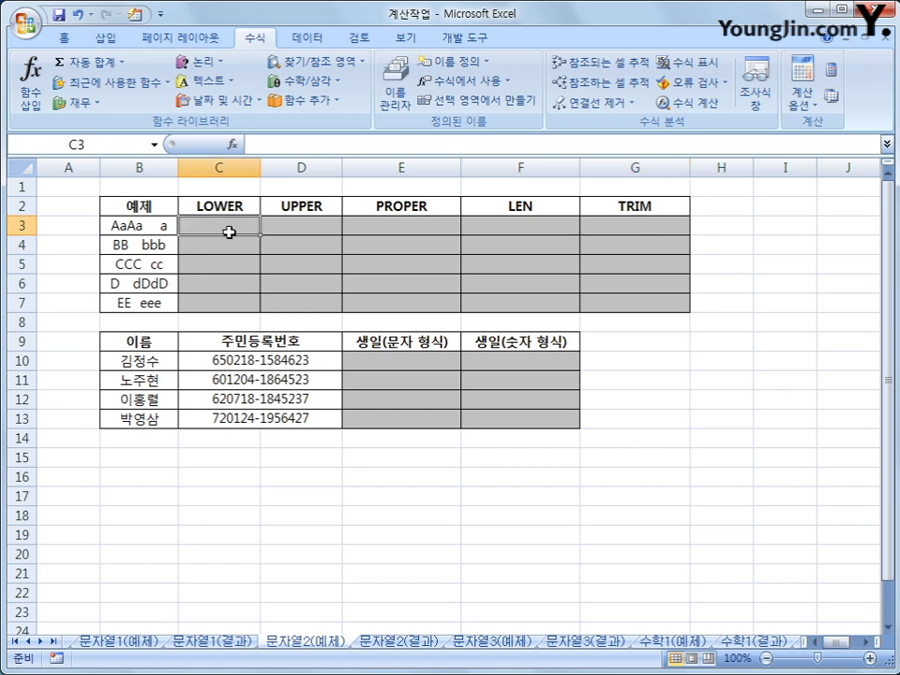
click(218, 82)
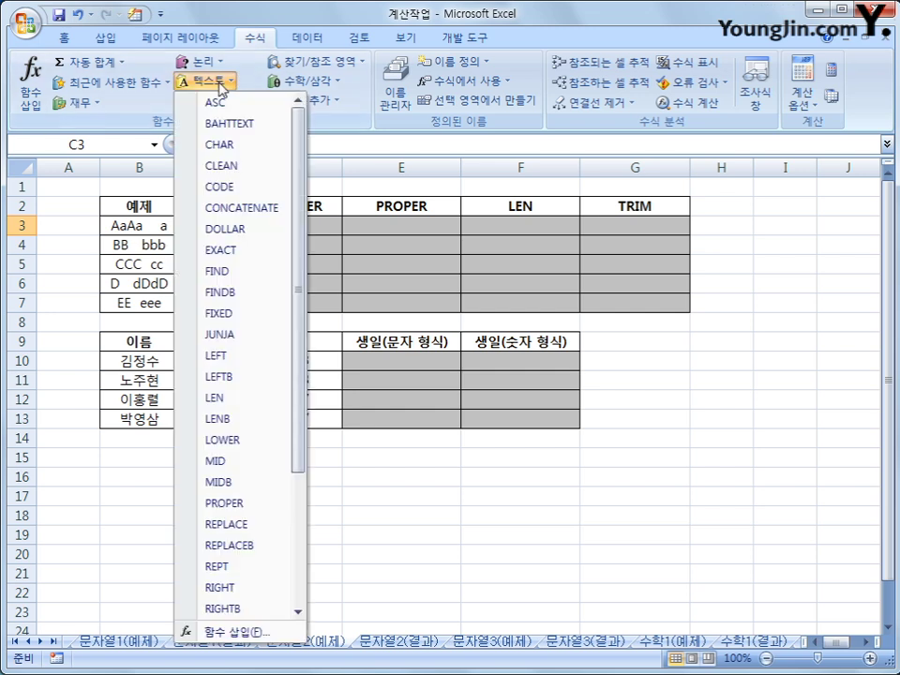
click(254, 446)
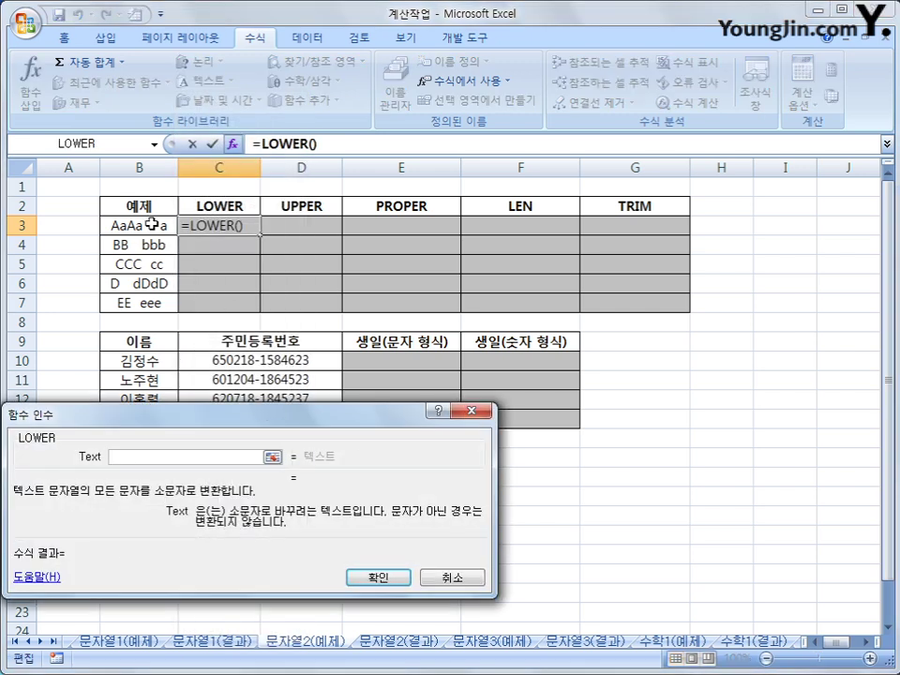
click(155, 226)
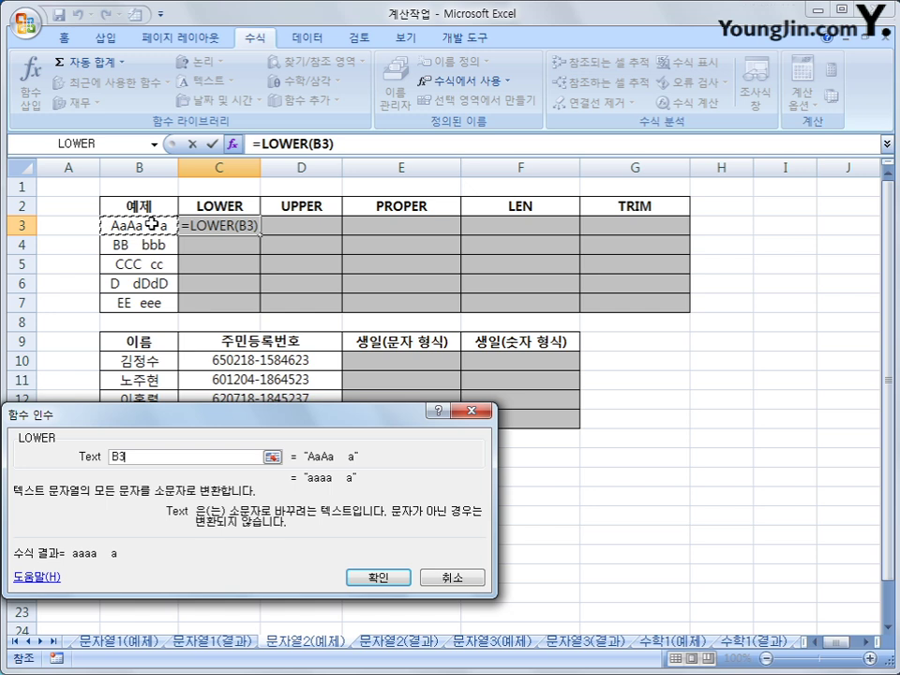
click(375, 576)
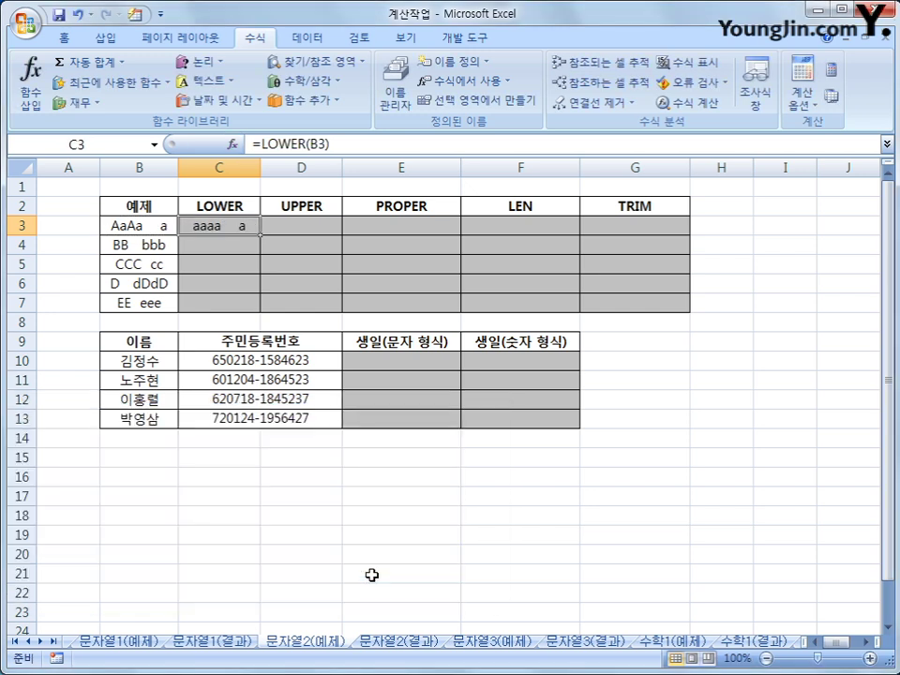
Step: Insert an UPPER function in D3 that converts the text of B3 to uppercase
click(273, 227)
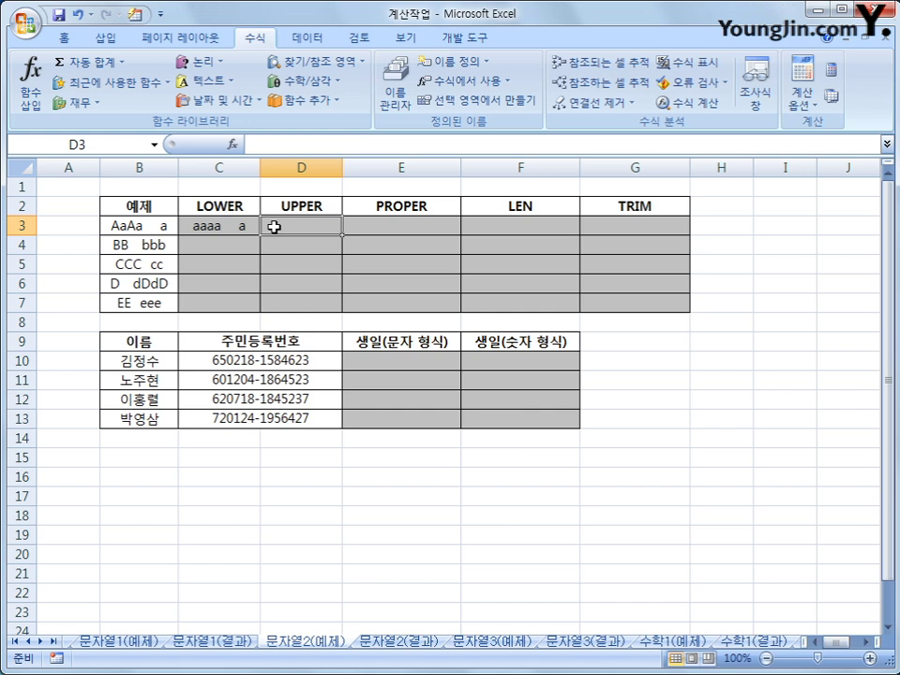
click(229, 83)
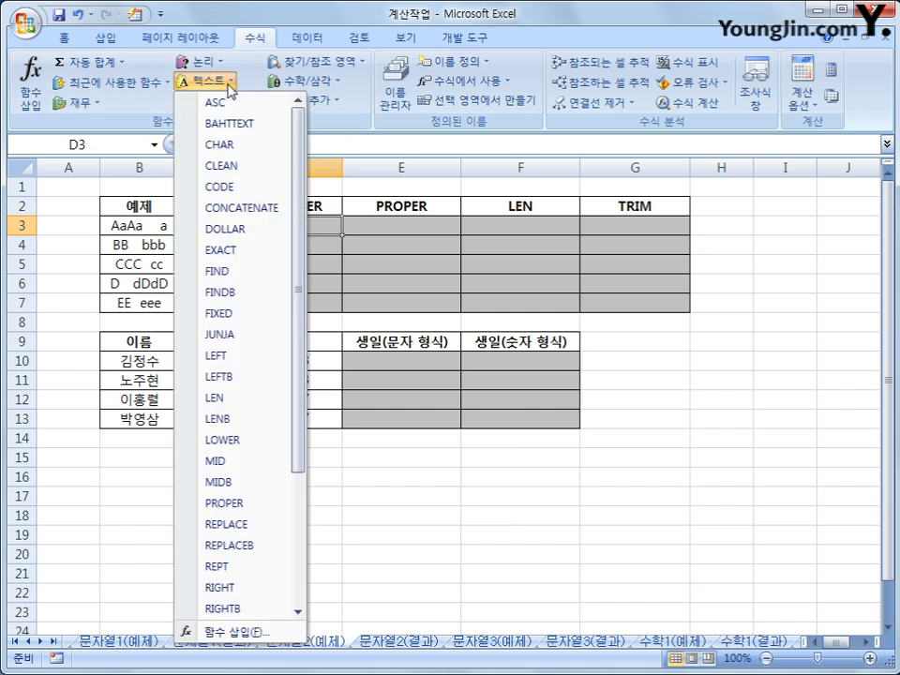
drag(301, 378, 299, 522)
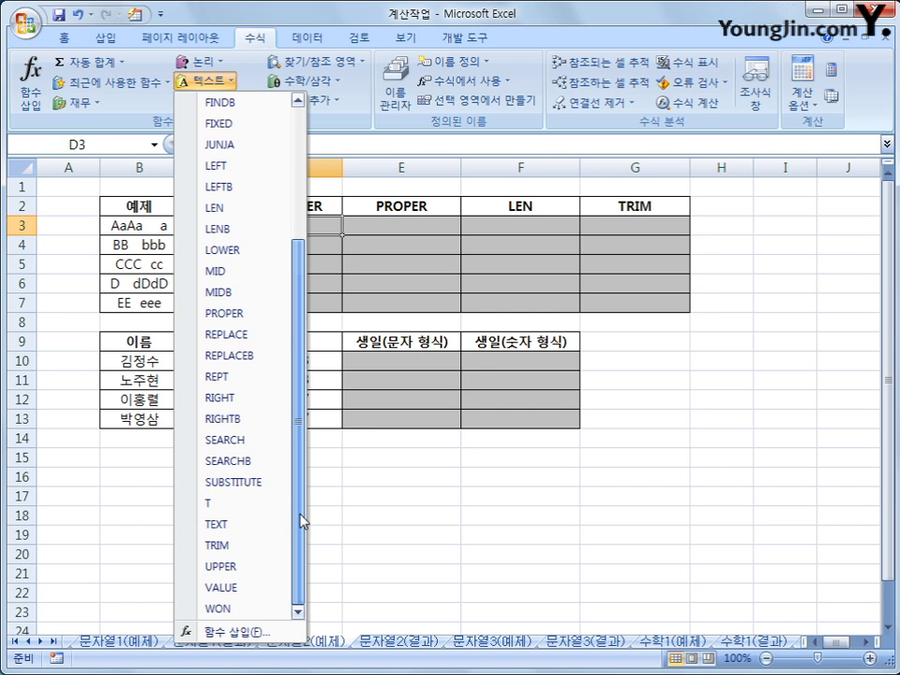
click(239, 570)
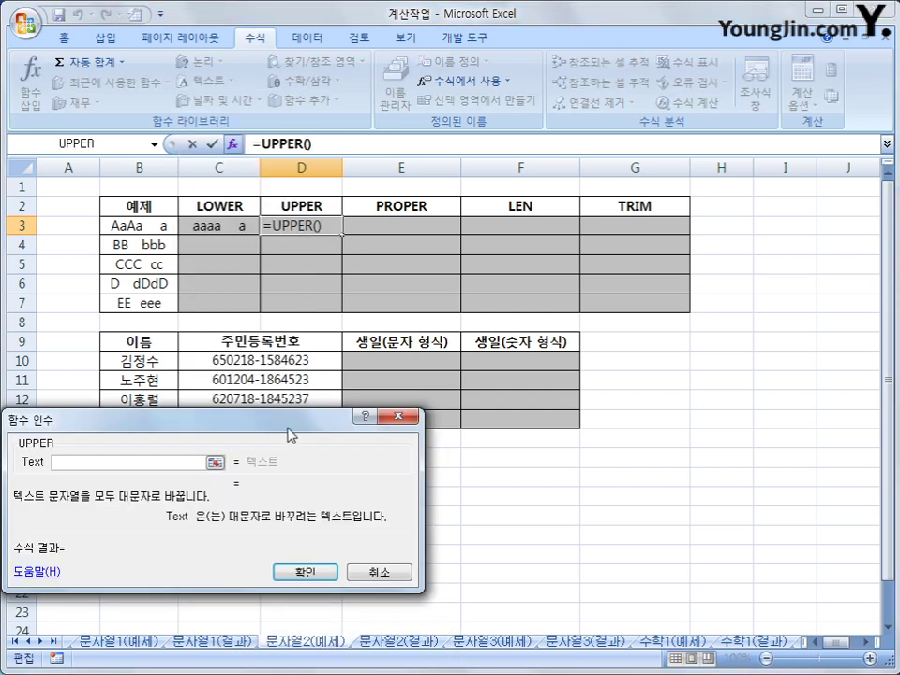
drag(292, 436, 520, 400)
click(144, 208)
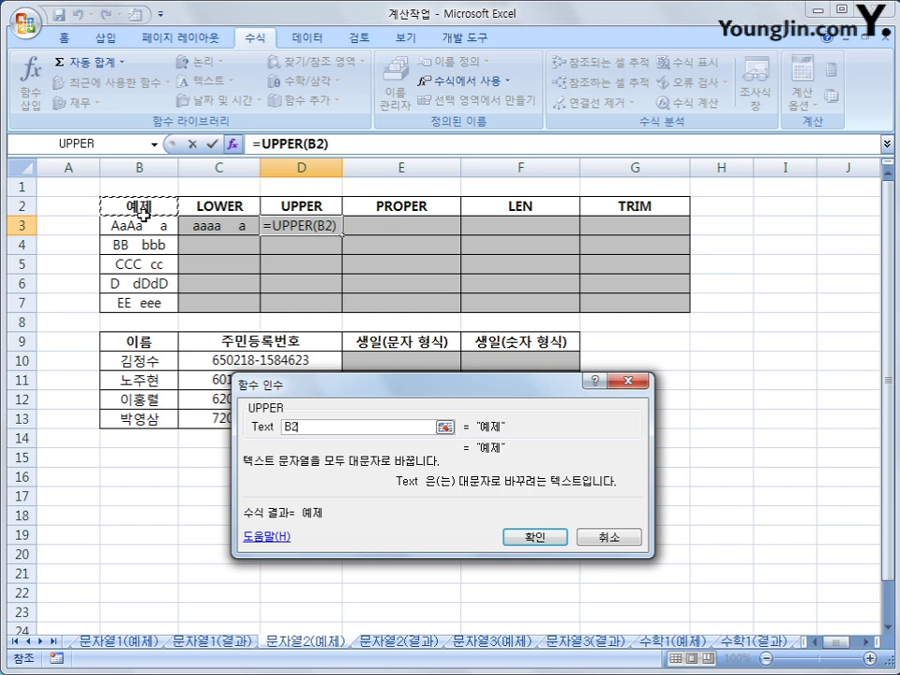
click(143, 226)
click(517, 535)
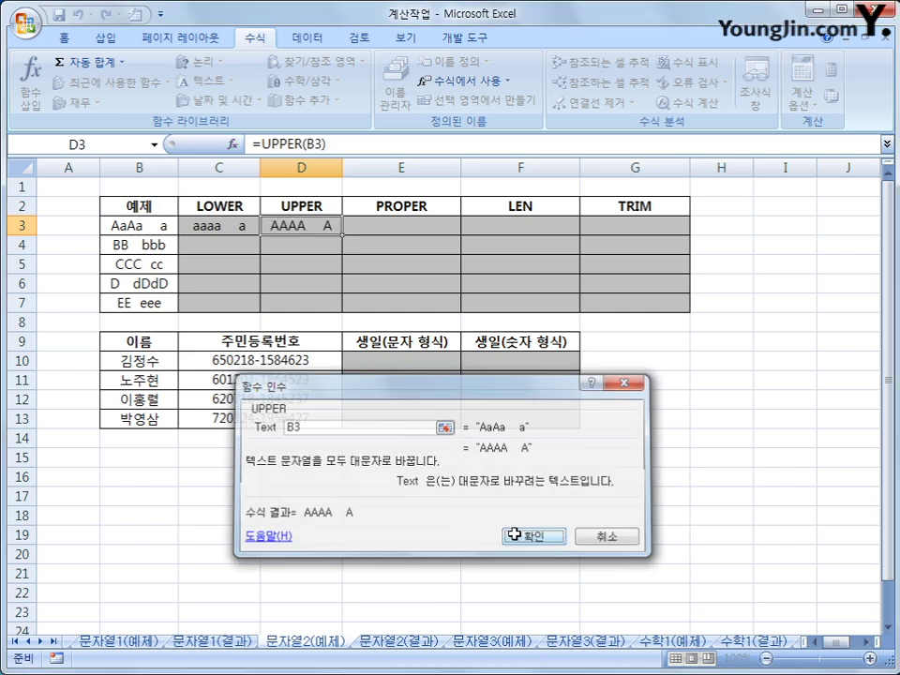
Step: Insert a PROPER function in E3 that capitalizes the first letter of each word of B3
click(399, 228)
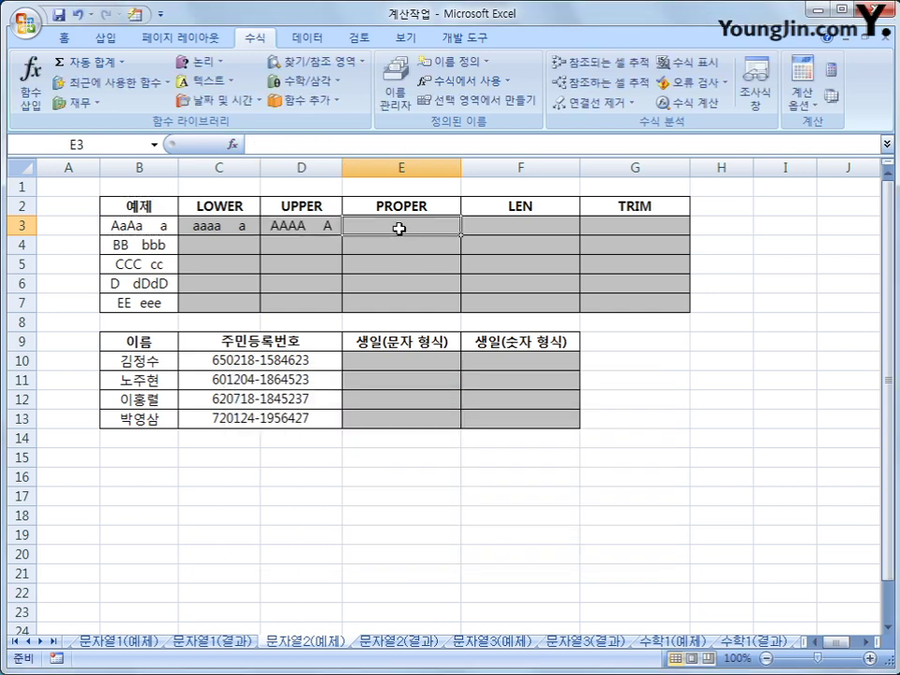
click(206, 80)
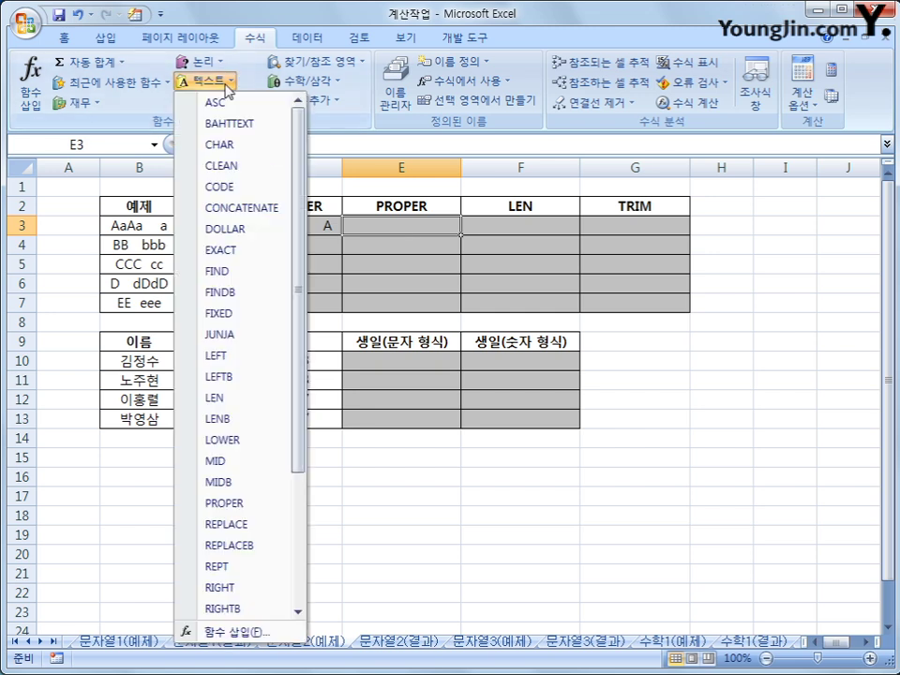
scroll(298, 181, down, 1)
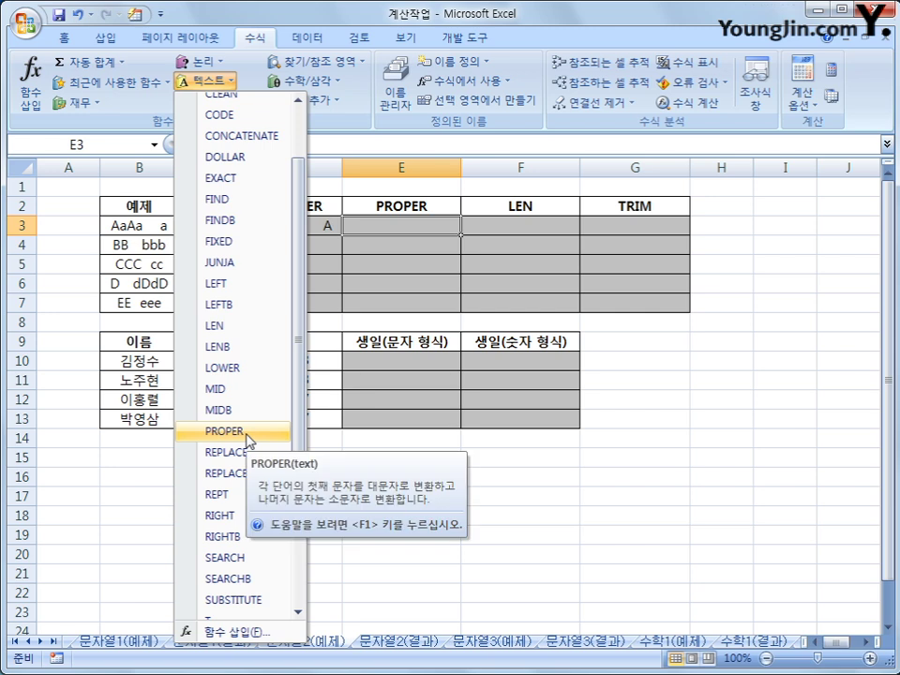
click(245, 434)
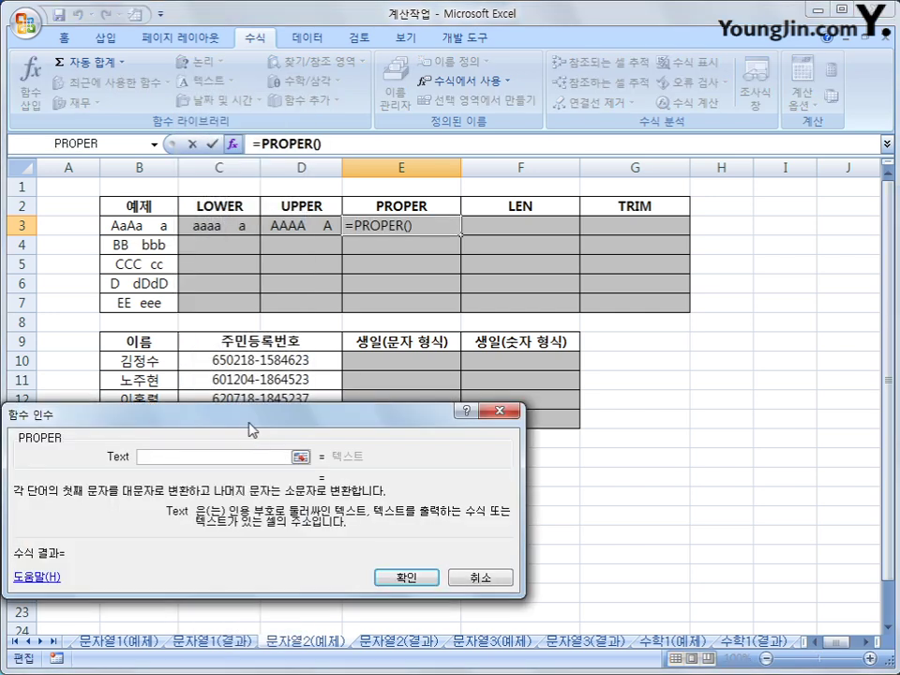
click(167, 228)
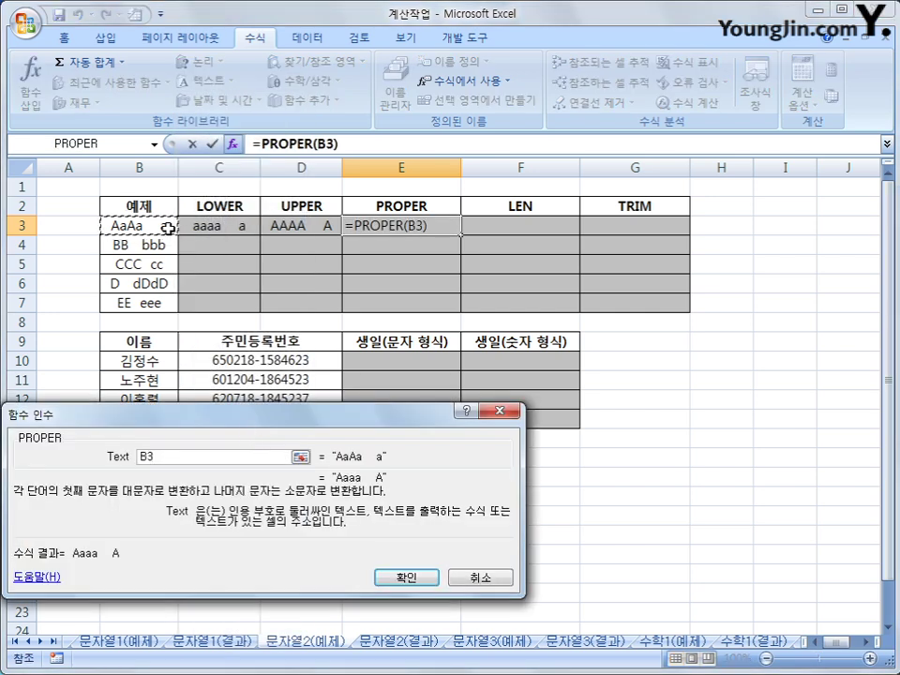
click(400, 578)
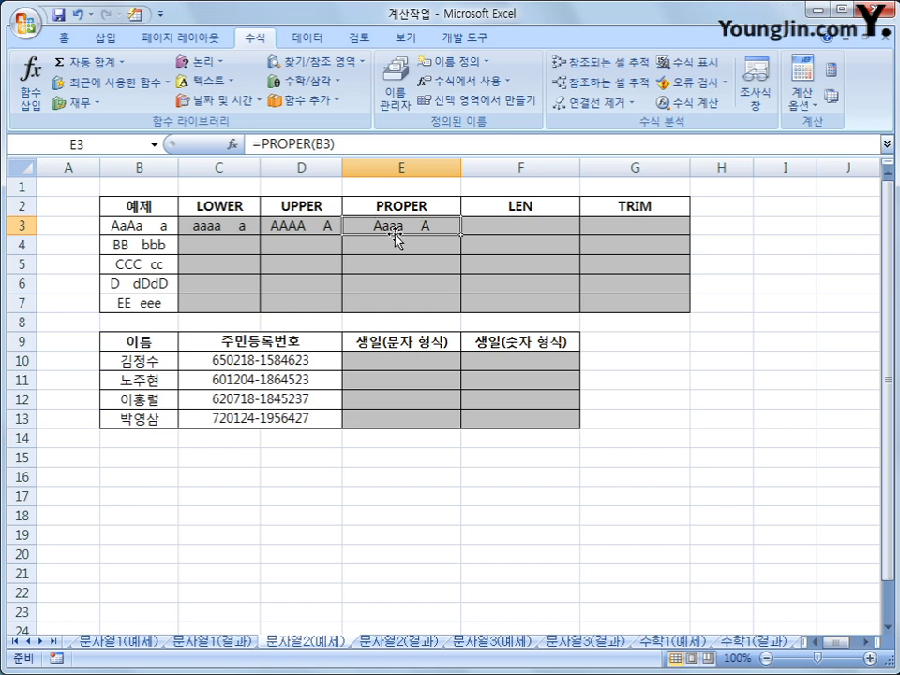
Step: Insert a LEN function in F3 that counts the characters of the text in B3
click(514, 226)
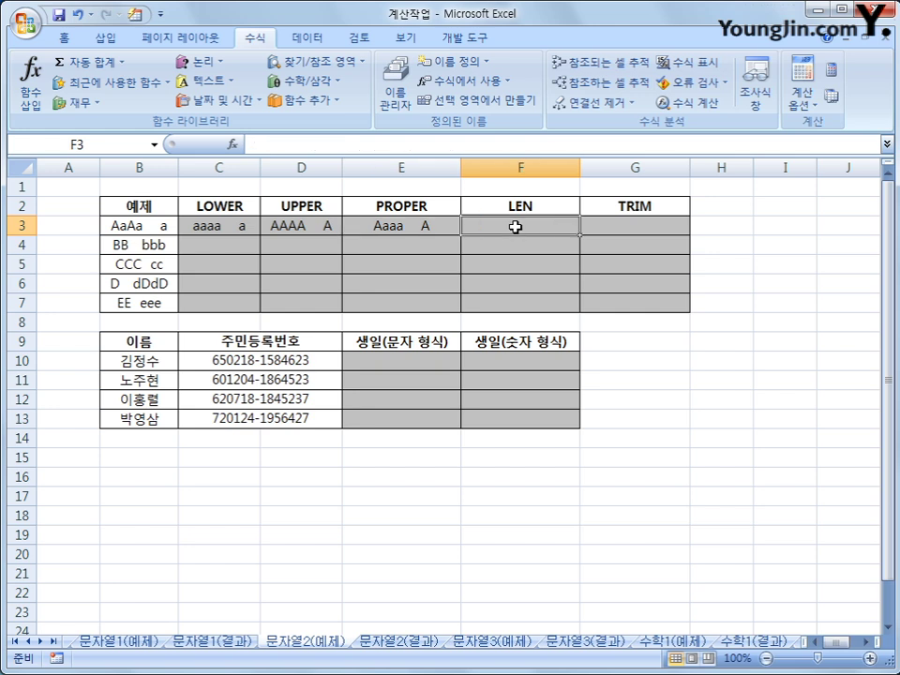
click(201, 82)
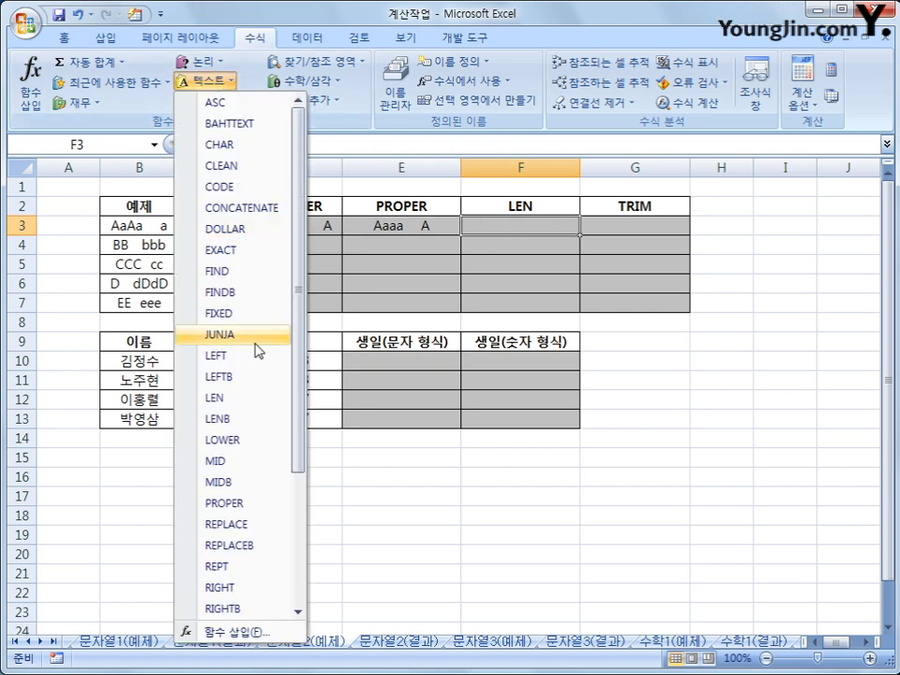
click(242, 398)
click(150, 225)
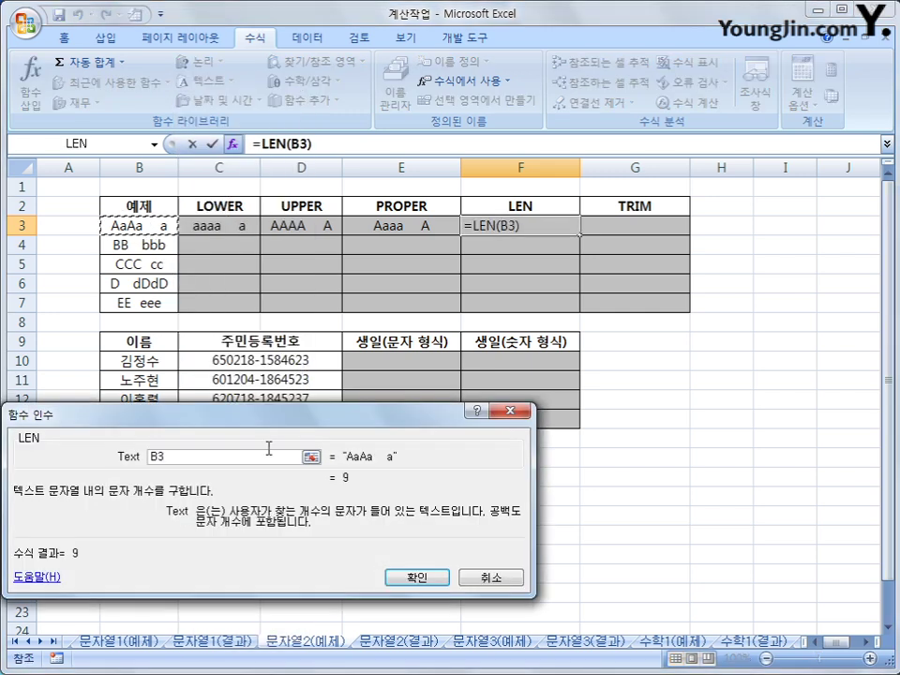
click(411, 582)
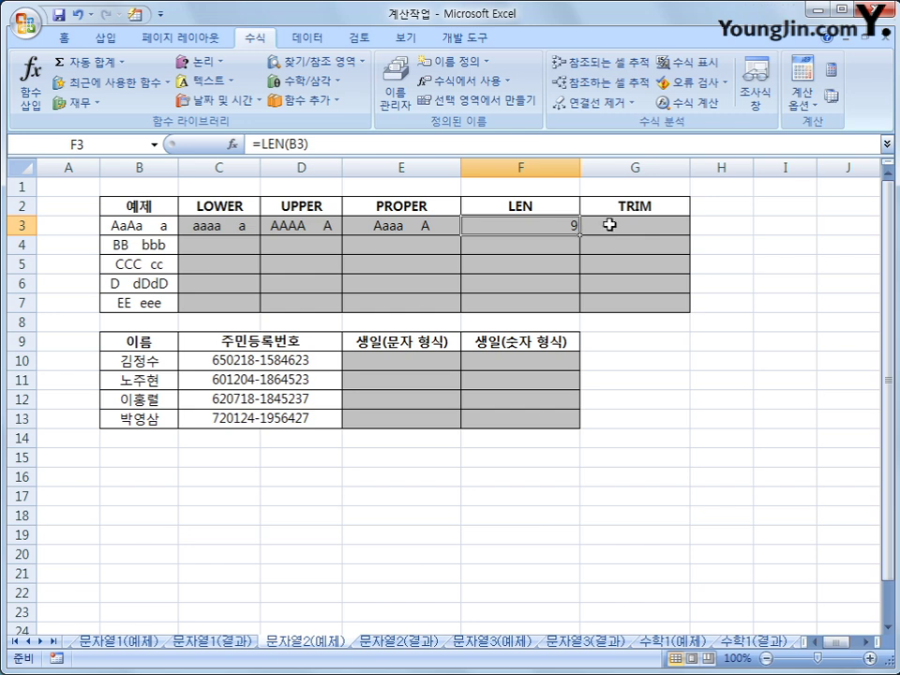
Step: Insert a TRIM function in G3 that removes the extra spaces from the text of B3
click(609, 225)
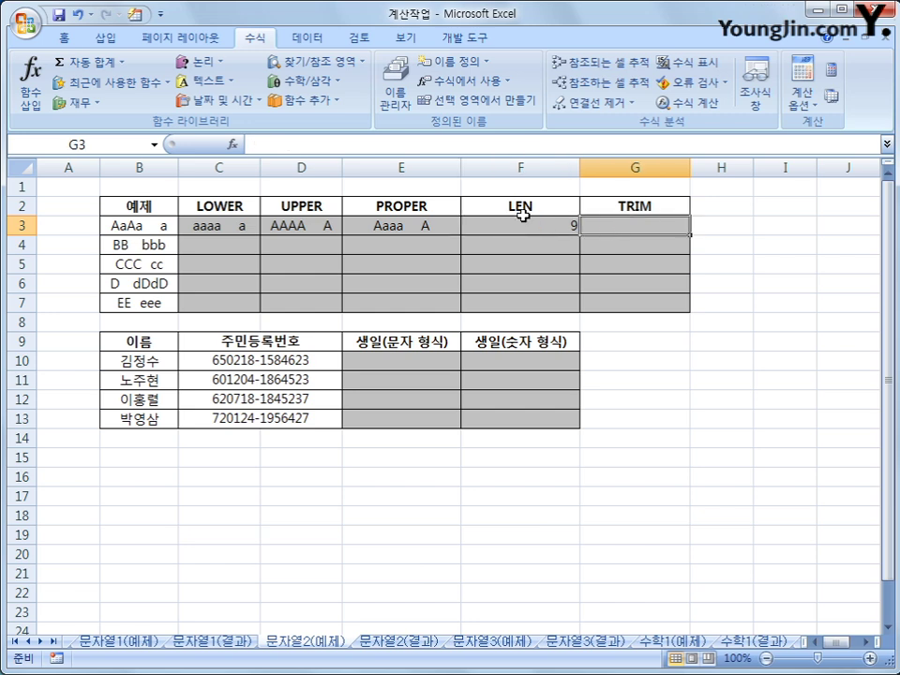
click(202, 81)
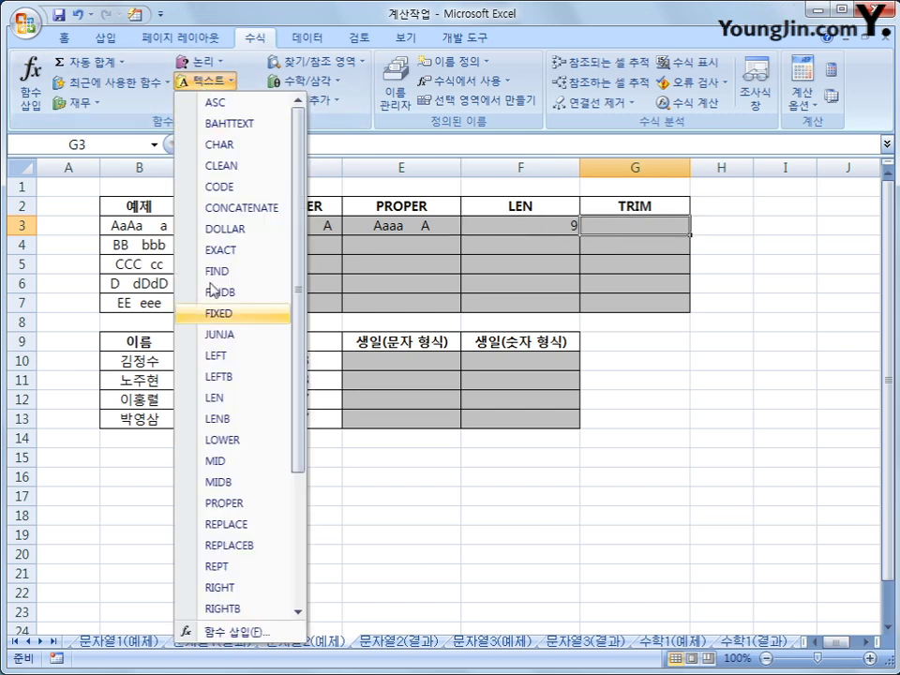
drag(297, 420, 294, 543)
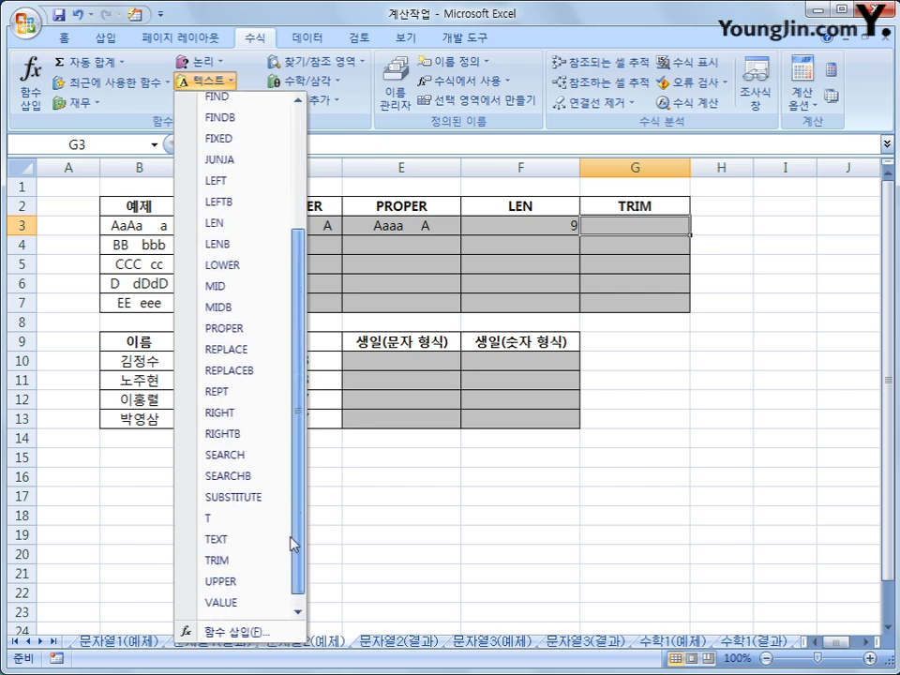
click(259, 561)
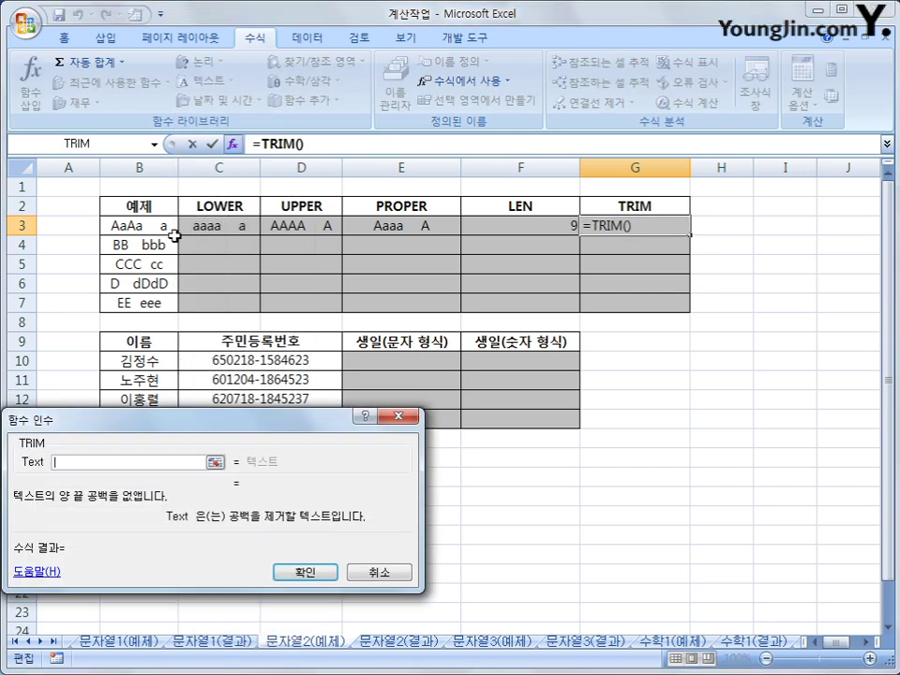
click(168, 225)
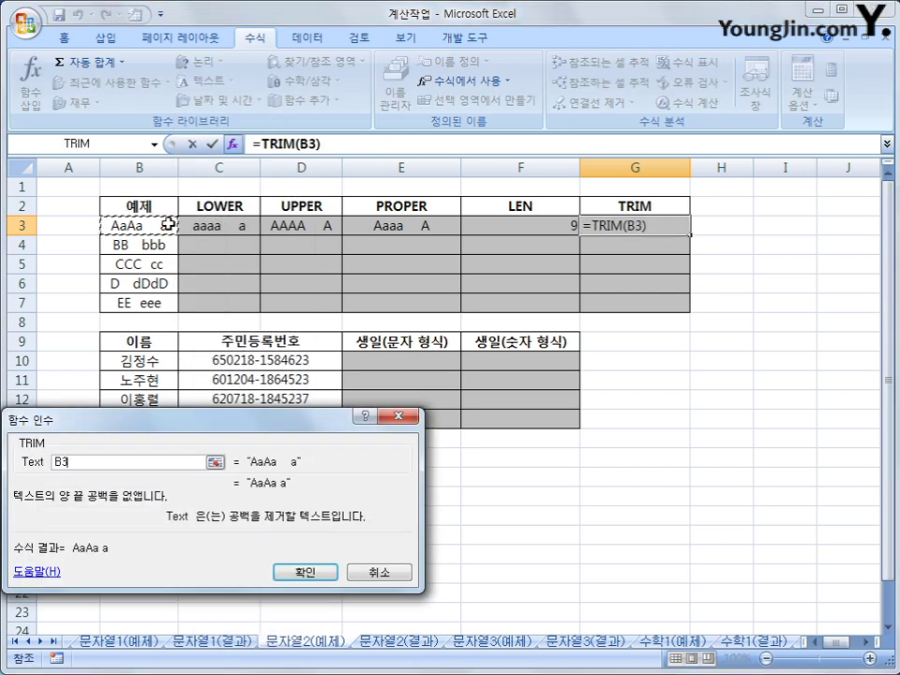
click(309, 571)
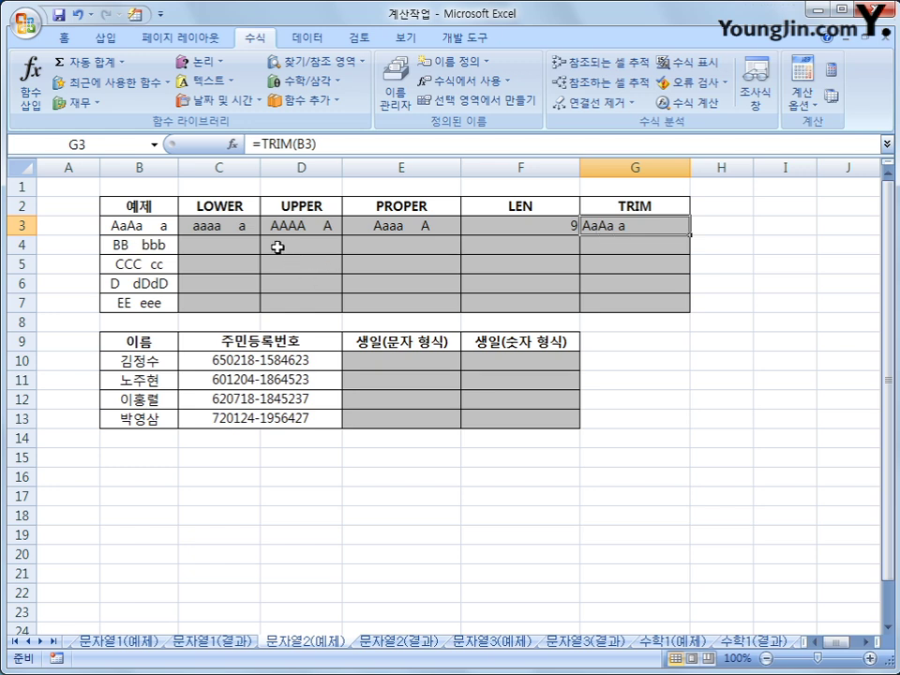
Step: Fill the formulas of C3:G3 down through row 7
drag(237, 227, 626, 226)
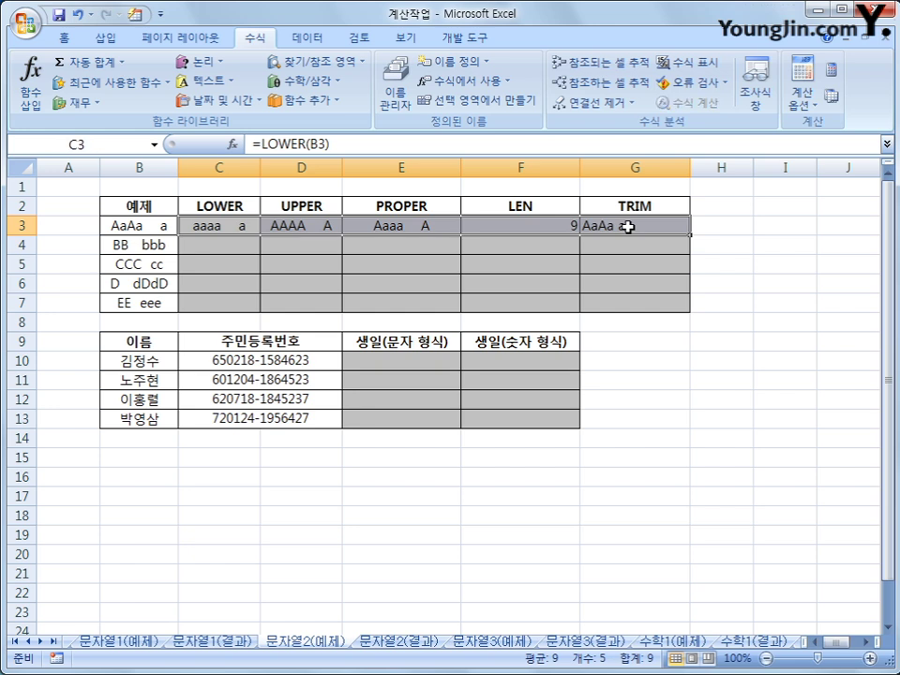
drag(691, 234, 674, 302)
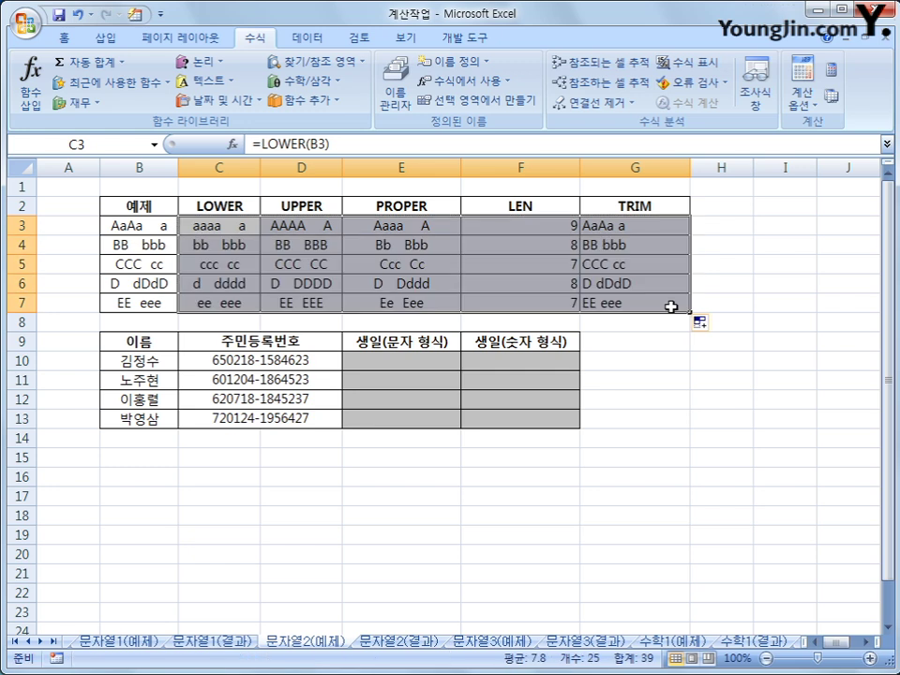
click(673, 301)
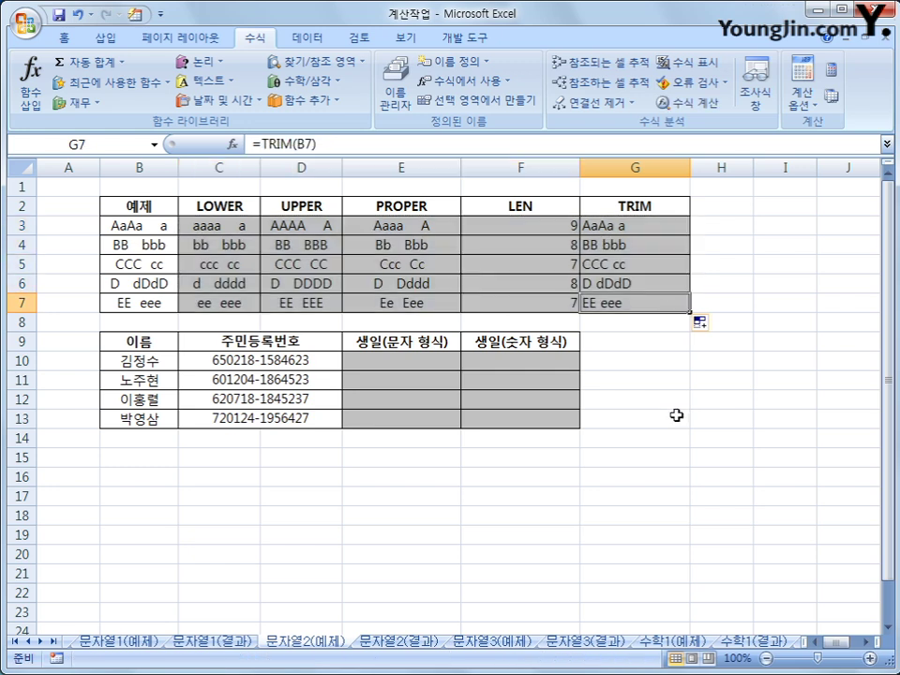
Step: Start a TEXT function in E10 of the 생일(문자 형식) column with left(C10,6) as its Value argument
click(369, 362)
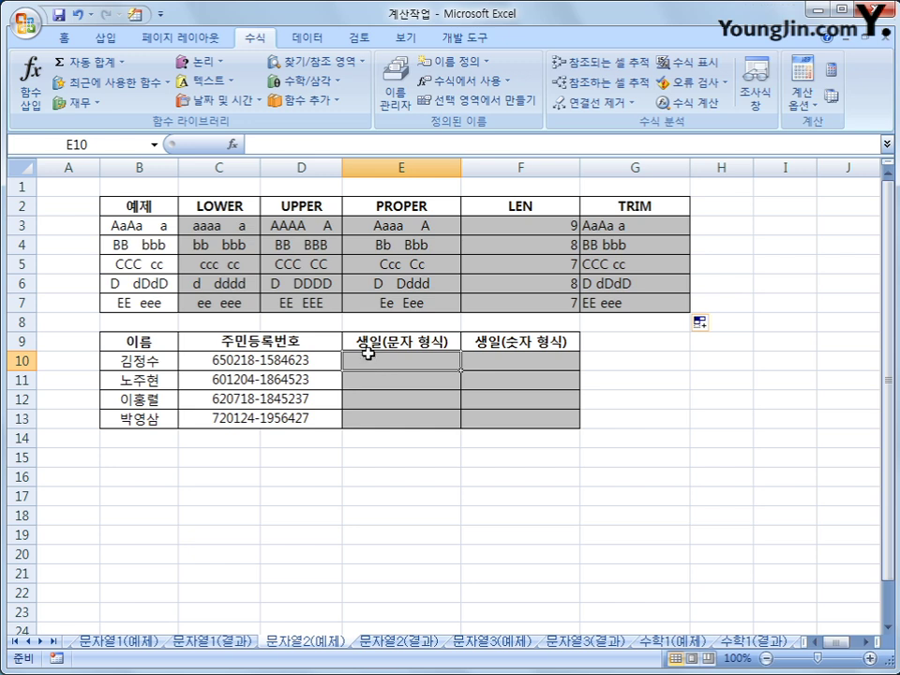
click(508, 363)
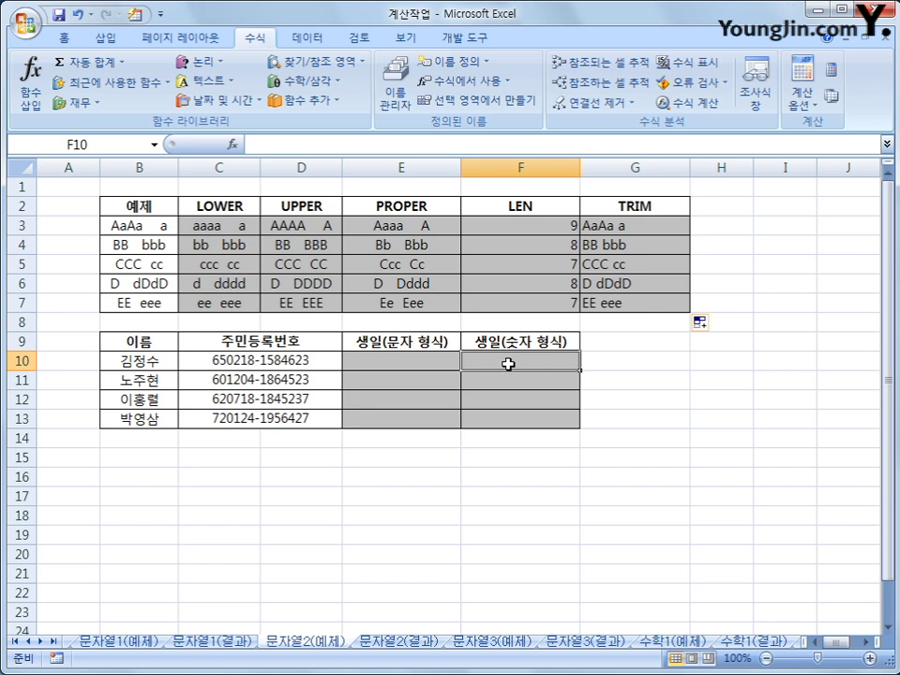
click(415, 368)
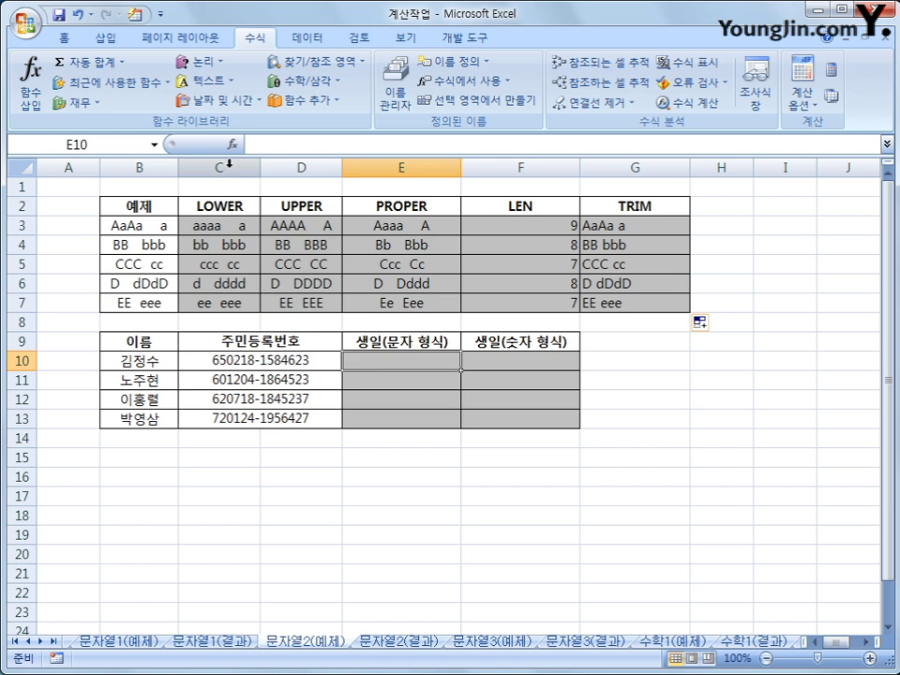
click(208, 81)
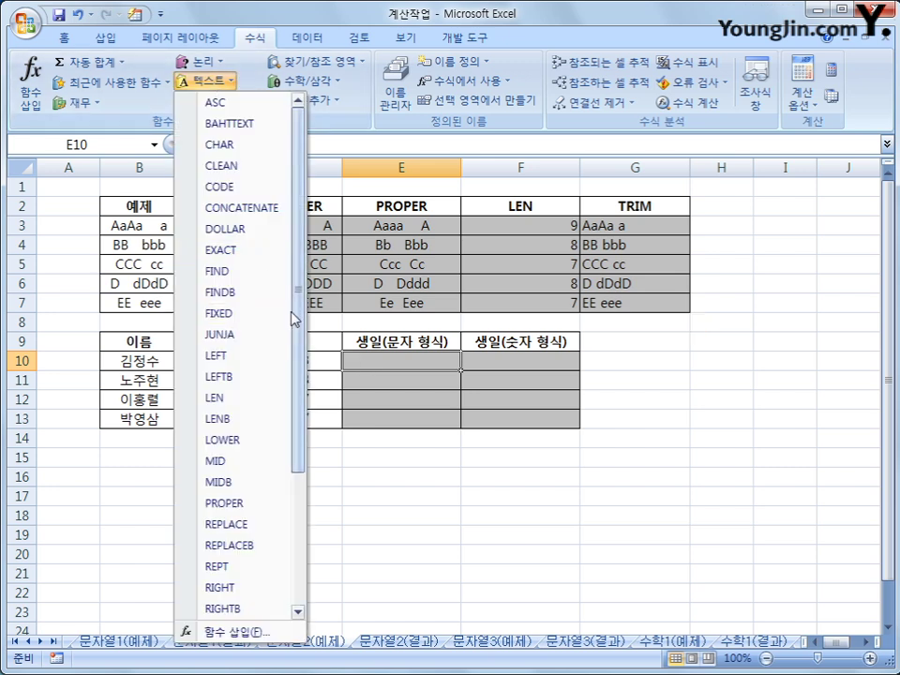
drag(298, 315, 322, 422)
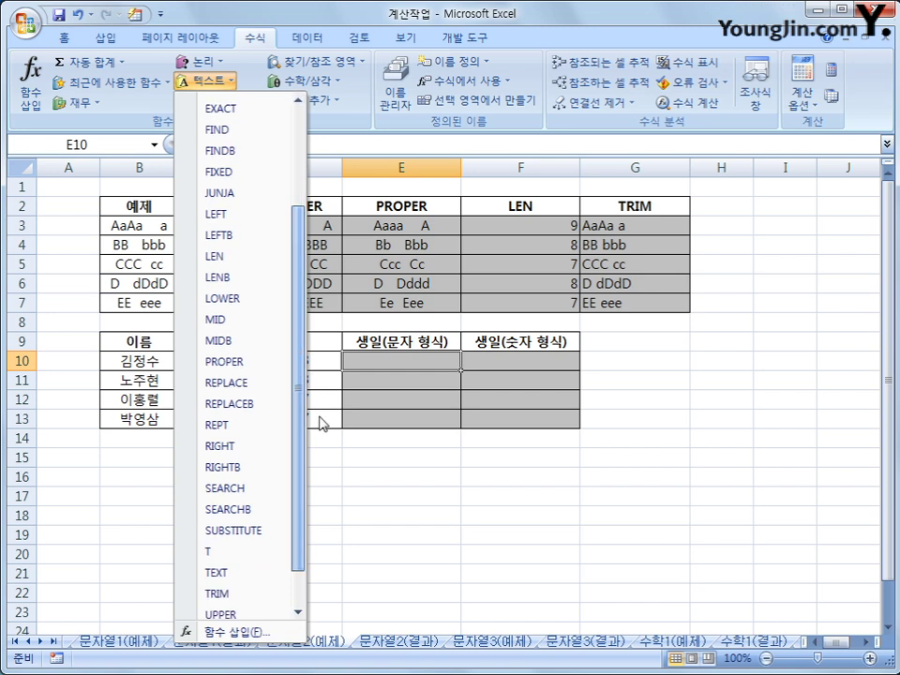
click(259, 575)
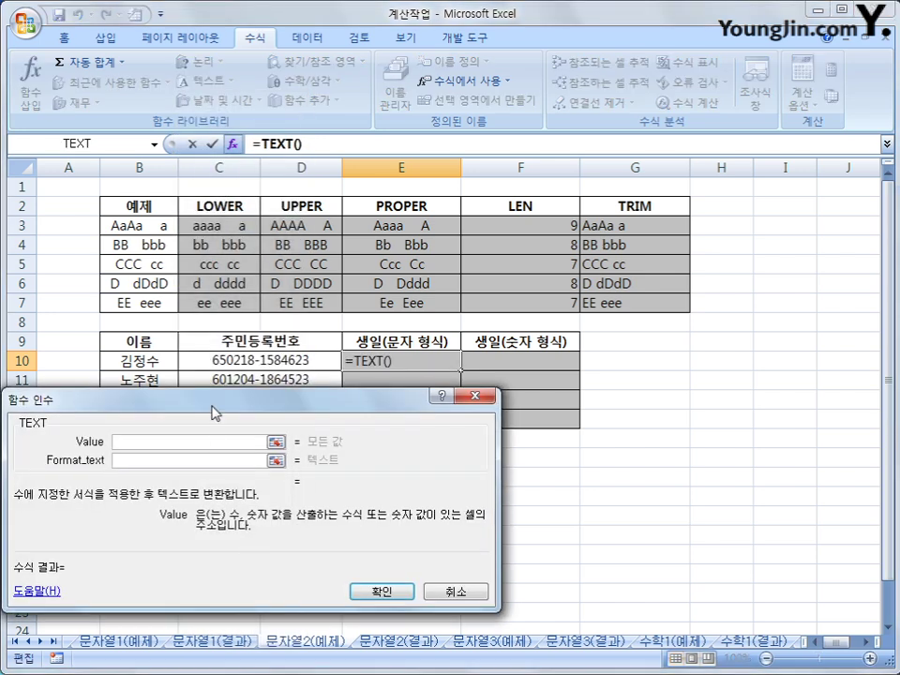
drag(214, 412, 353, 415)
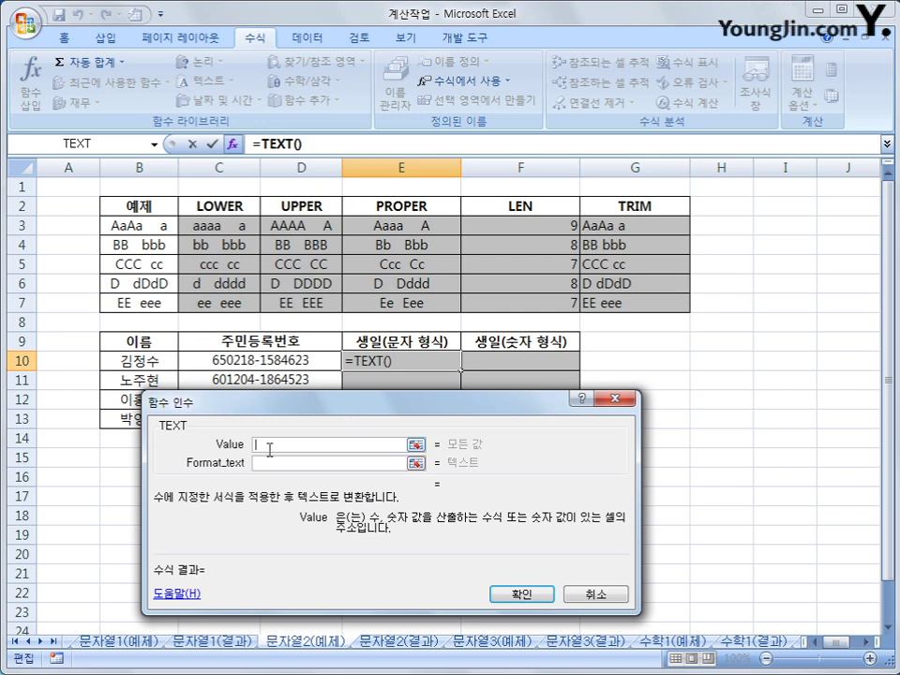
text(left()
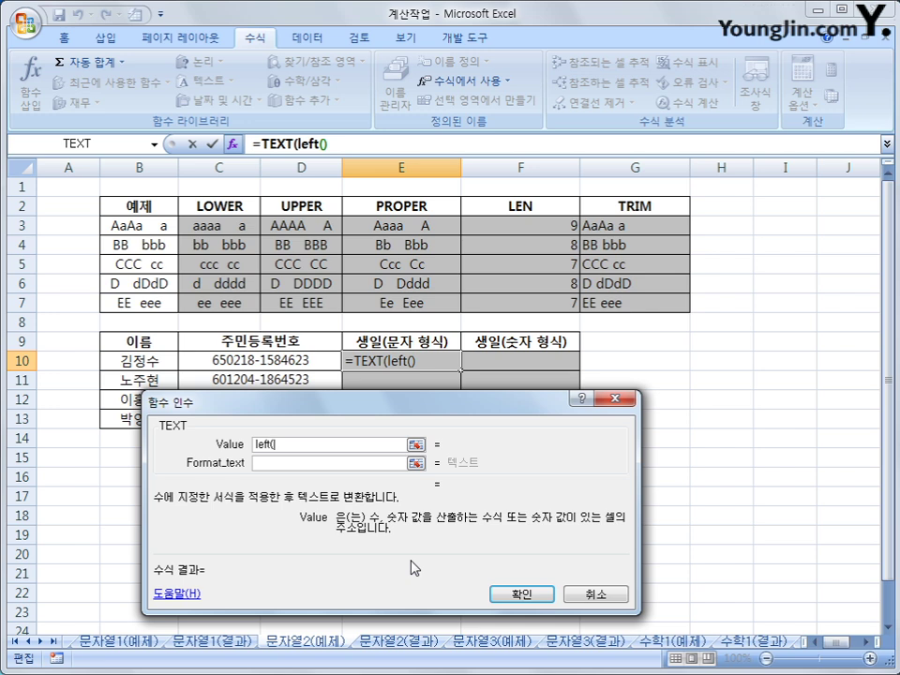
click(297, 362)
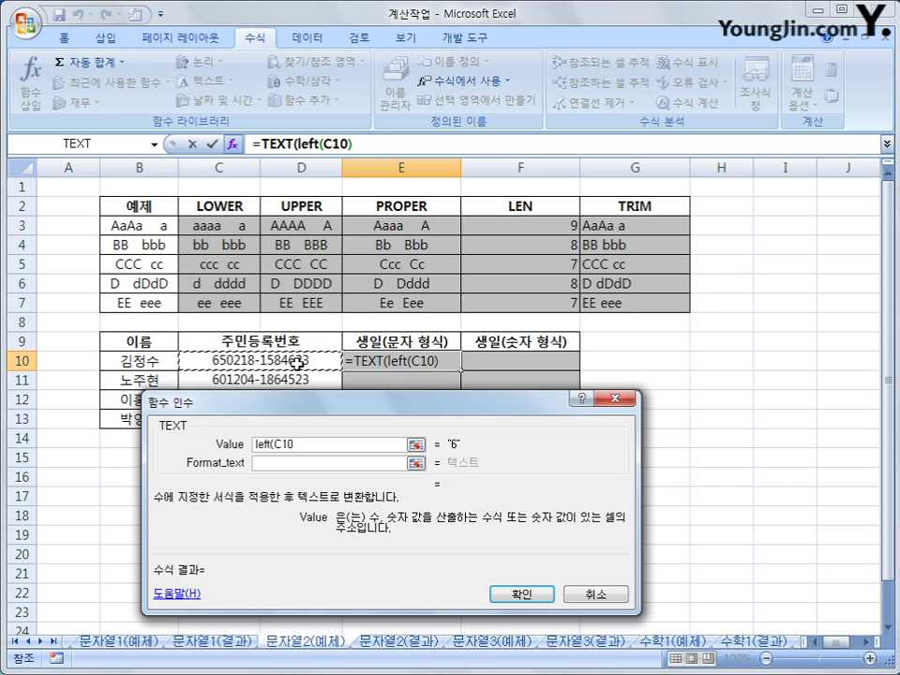
text(,6)
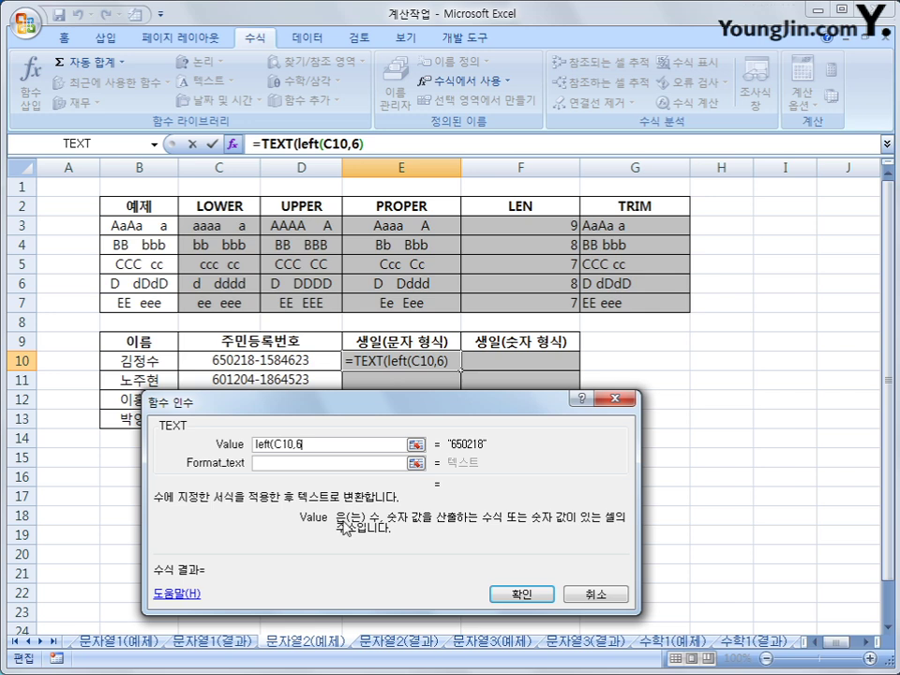
text())
key(Tab)
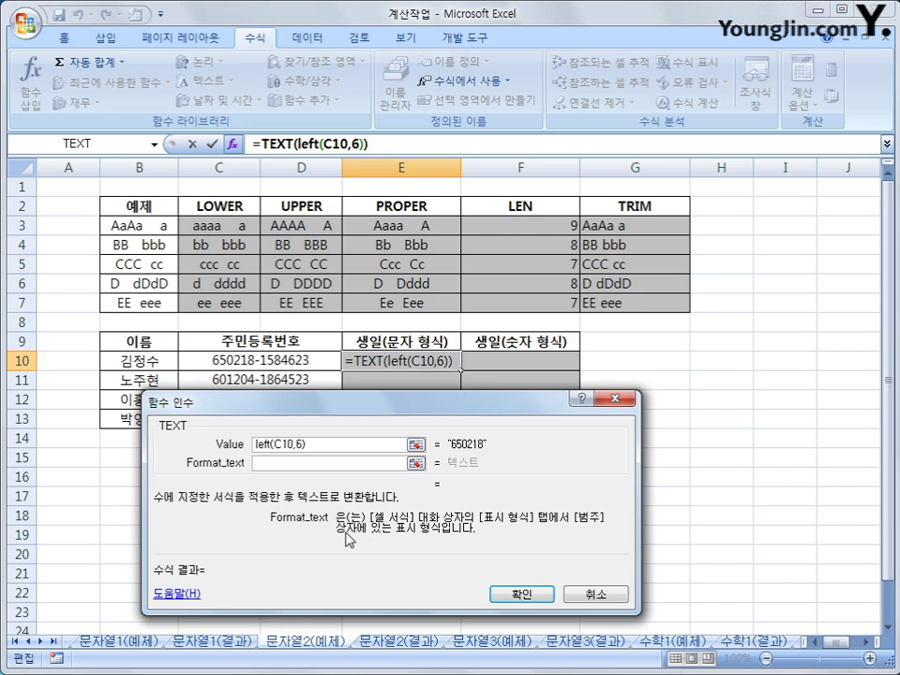
Step: Complete the TEXT function in E10 with ##-##-## as its Format_text and fill the formula down through row 13
text(##)
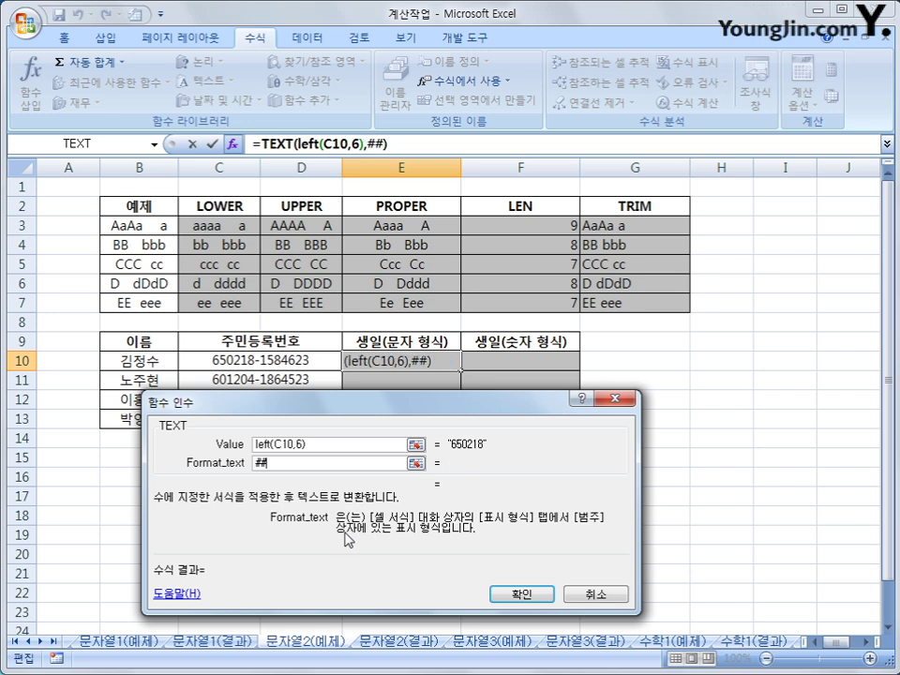
text(-##)
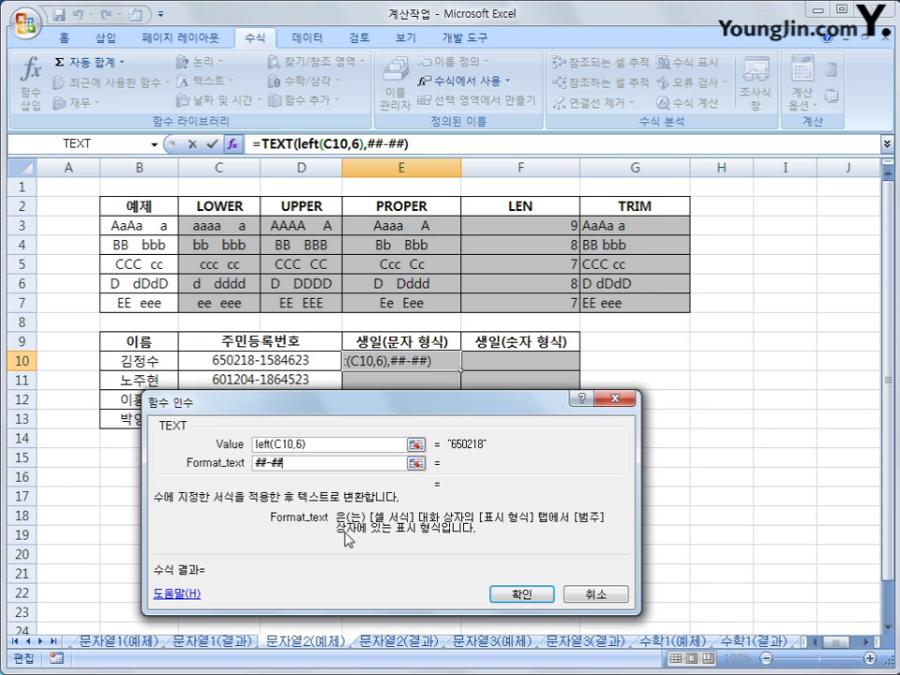
text(-##)
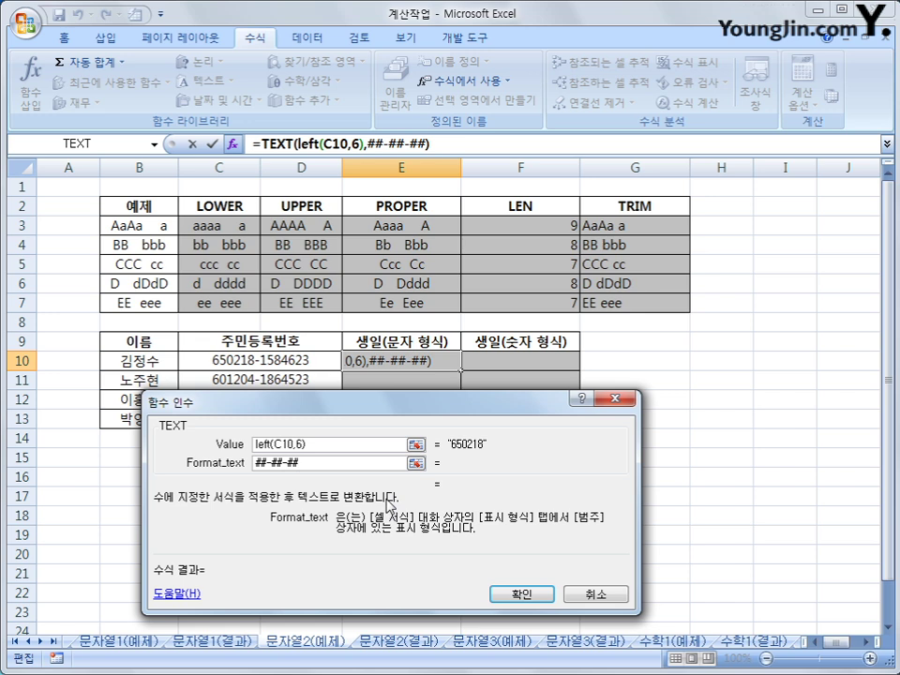
key(Tab)
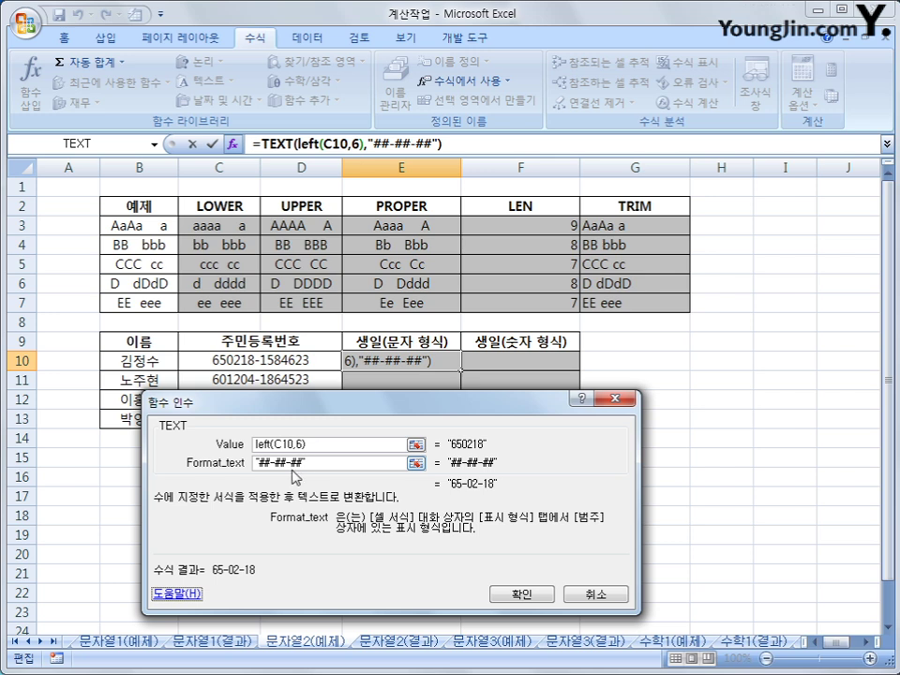
double_click(322, 461)
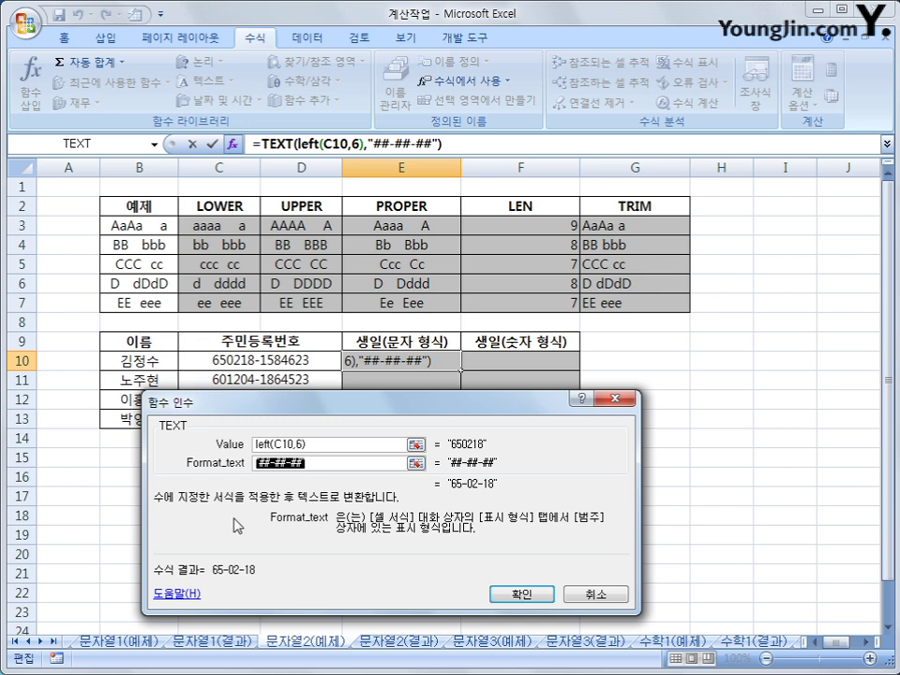
click(332, 463)
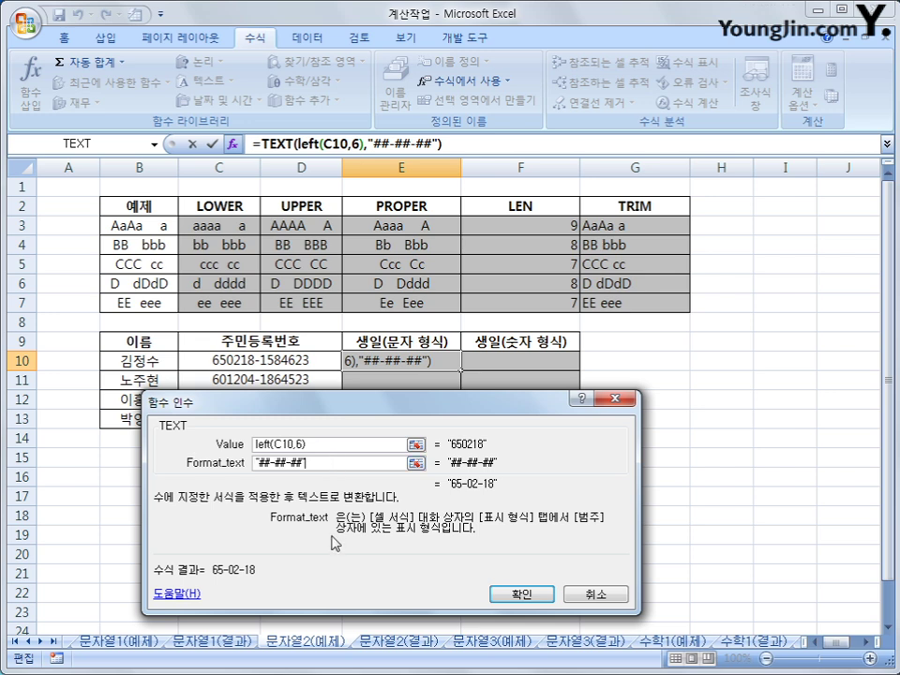
click(509, 594)
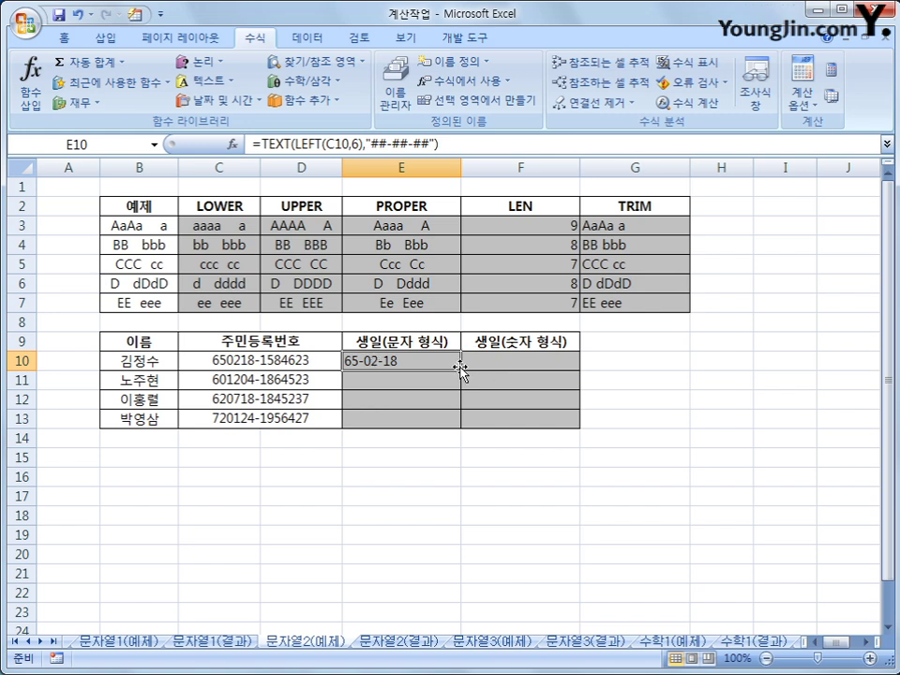
drag(460, 370, 453, 422)
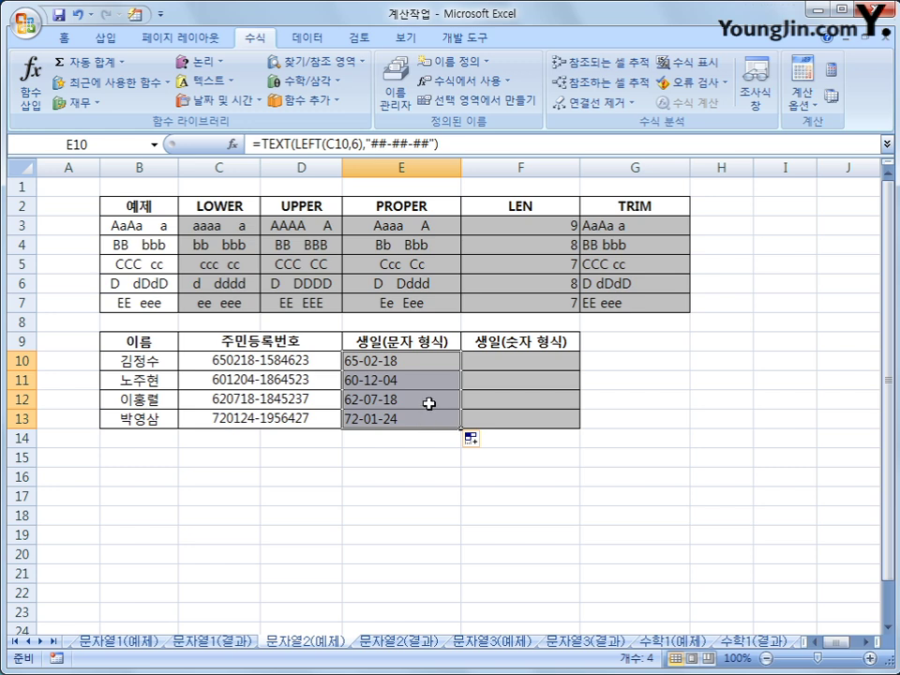
click(65, 38)
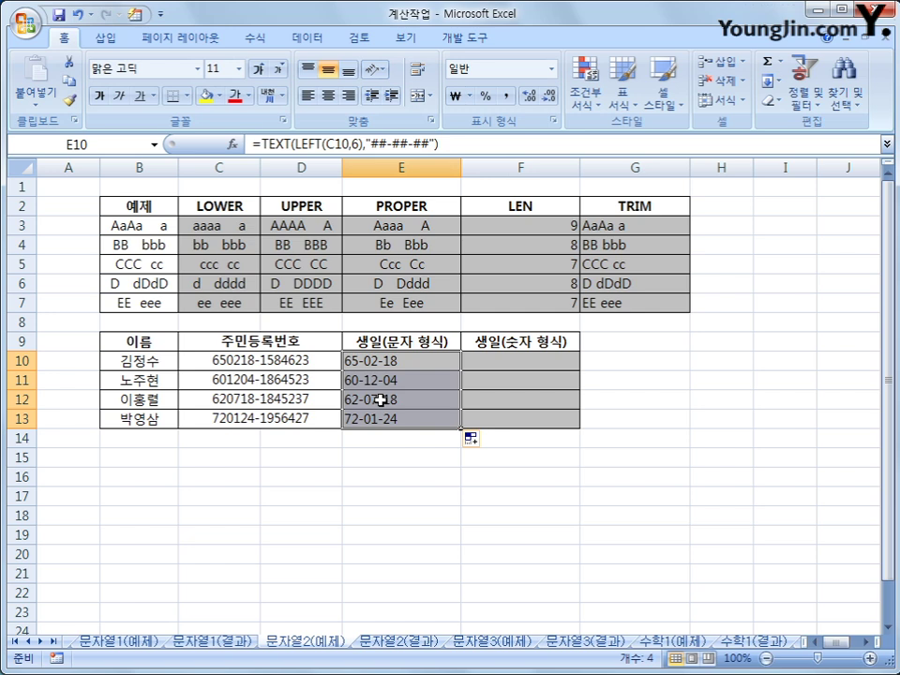
Step: Start a TEXT function in F10 of the 생일(숫자 형식) column with left(C10,6) as its Value argument
click(470, 364)
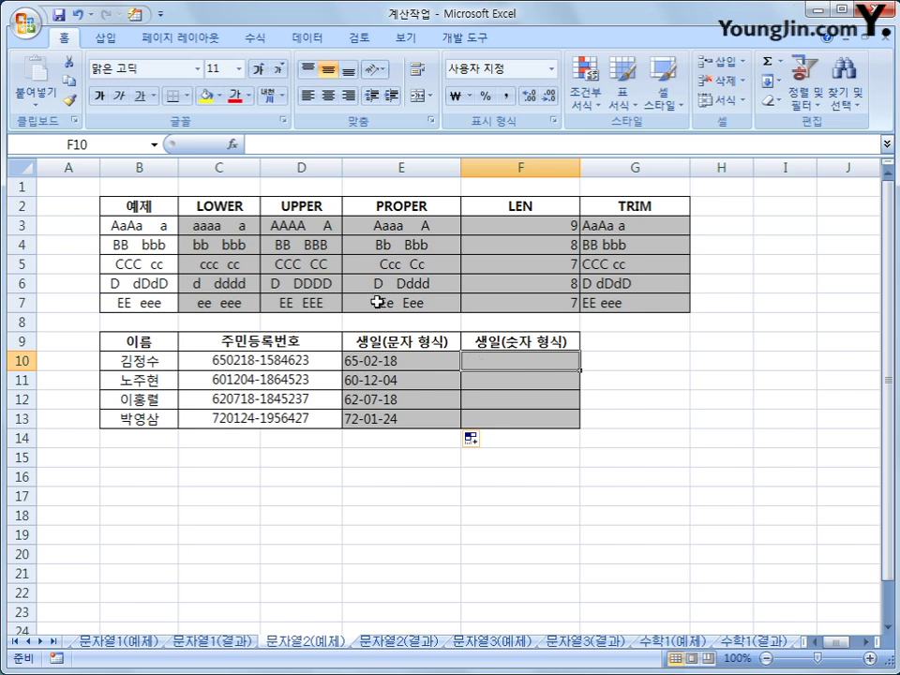
click(250, 41)
click(214, 81)
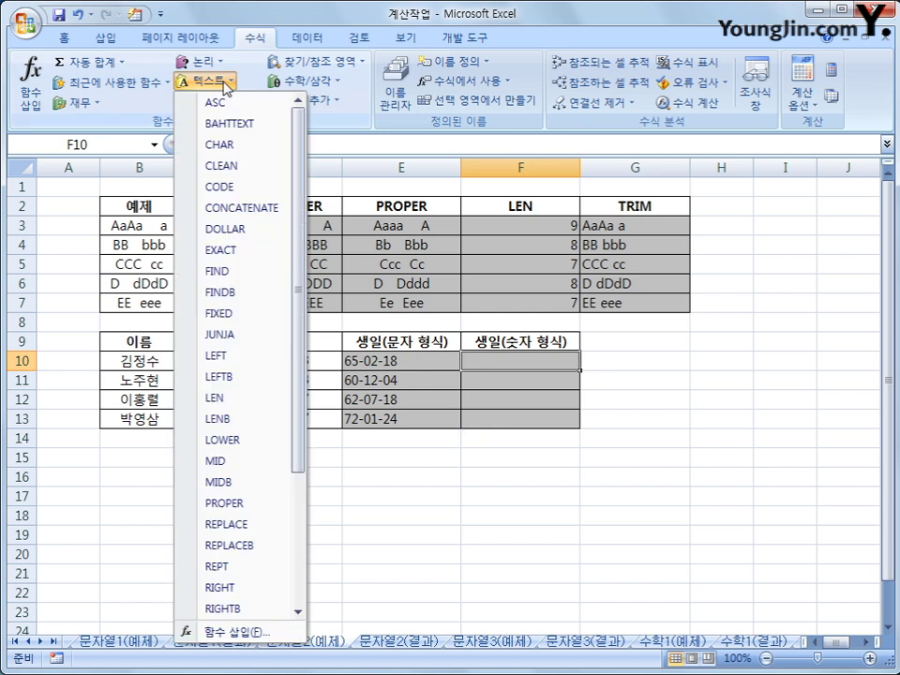
drag(294, 277, 283, 508)
click(263, 526)
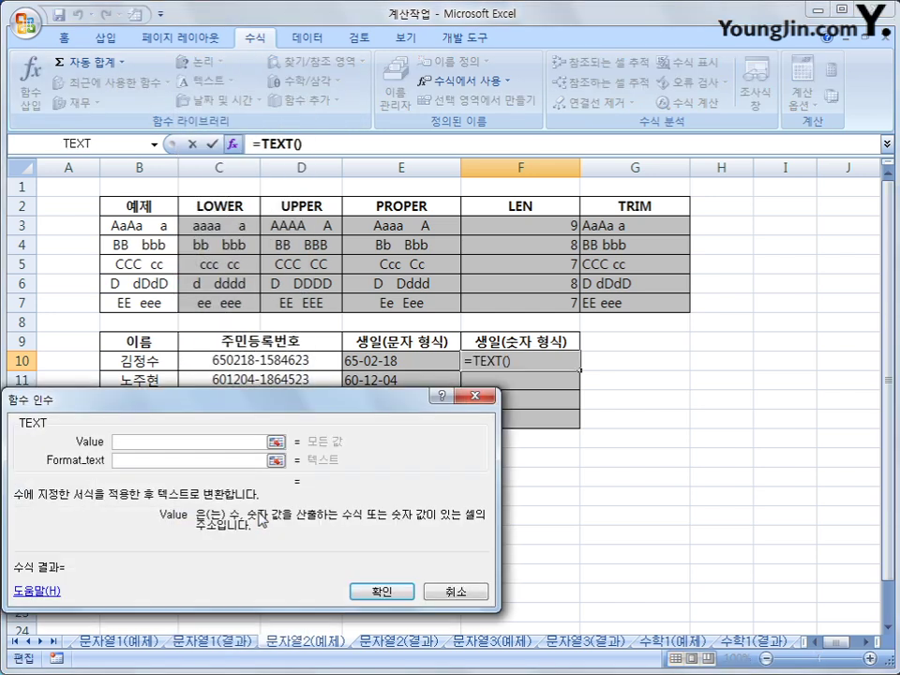
text(C10)
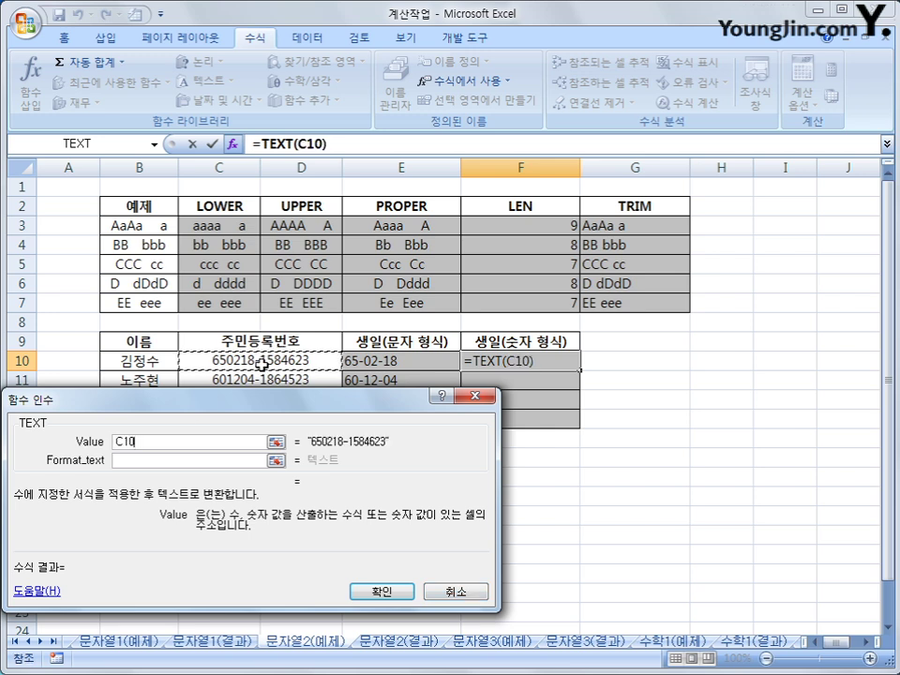
key(BackSpace)
key(BackSpace)
key(BackSpace)
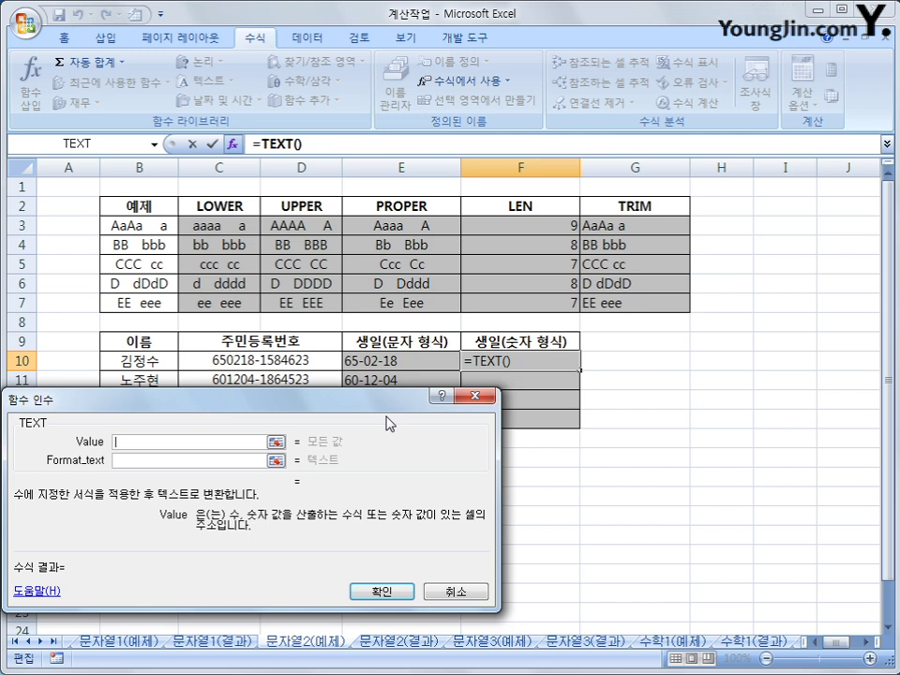
text(left)
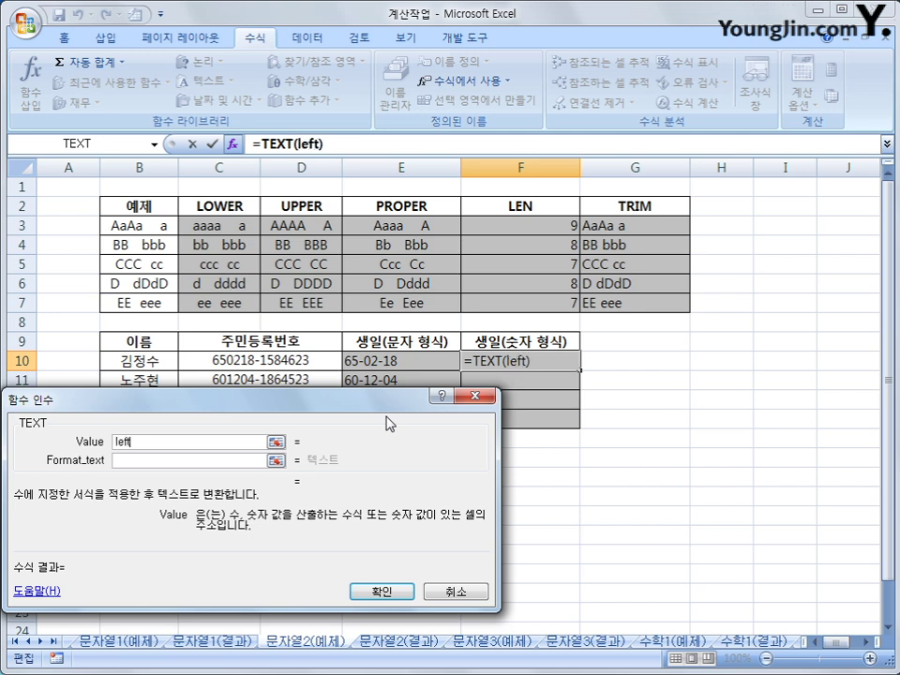
text(()
click(286, 360)
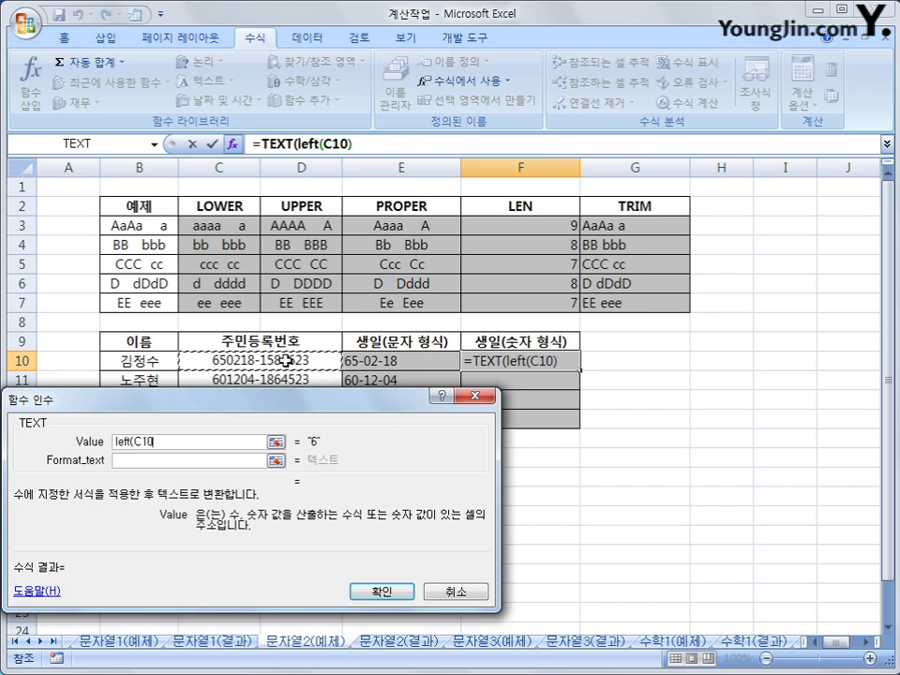
text(,6)
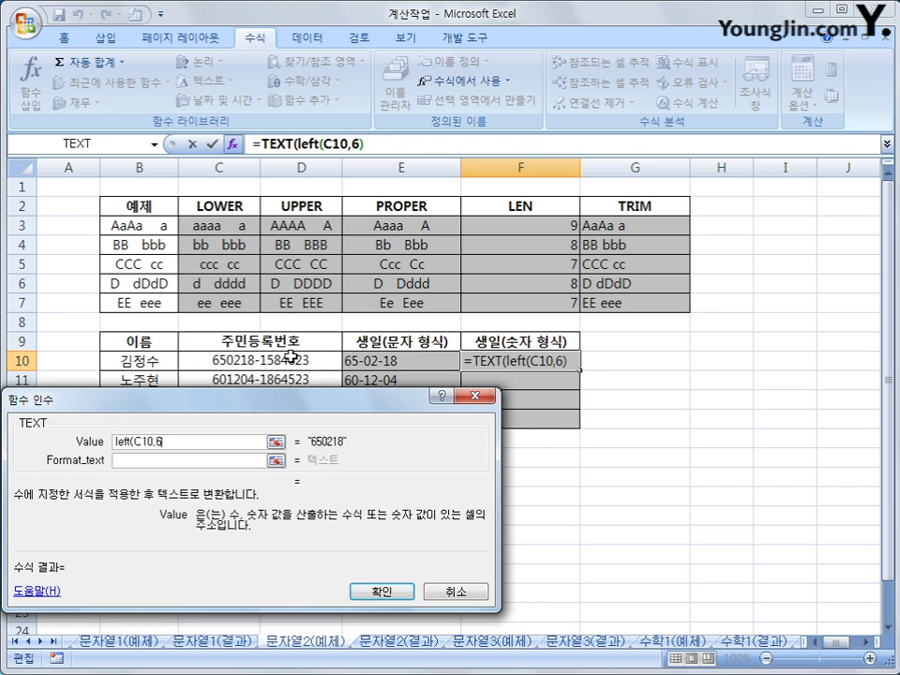
text())
Step: Set the Format_text of F10's TEXT function to ##-##-## and complete the function
click(185, 461)
text(##)
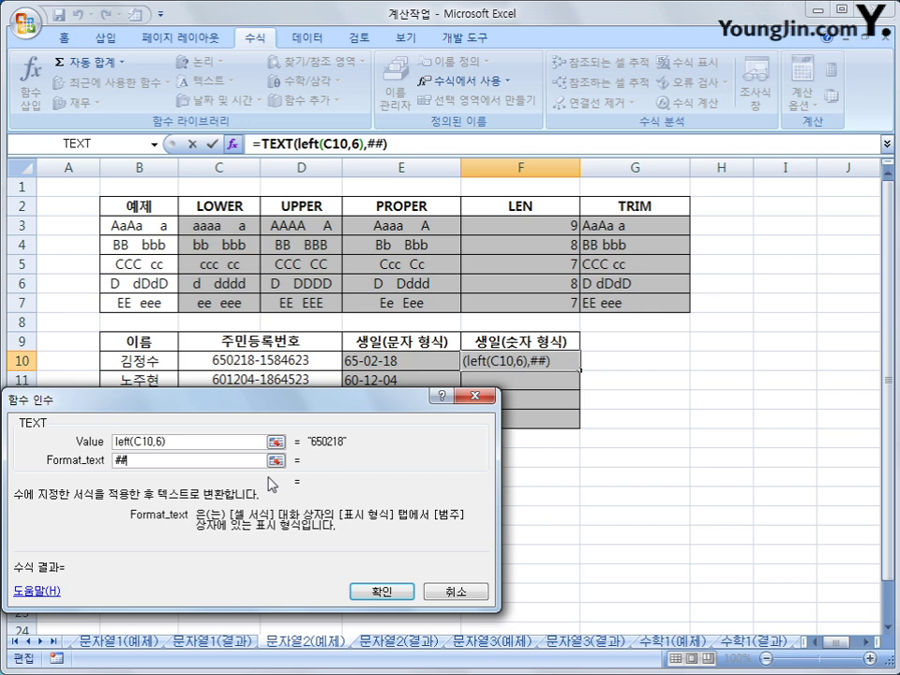
text(-##-)
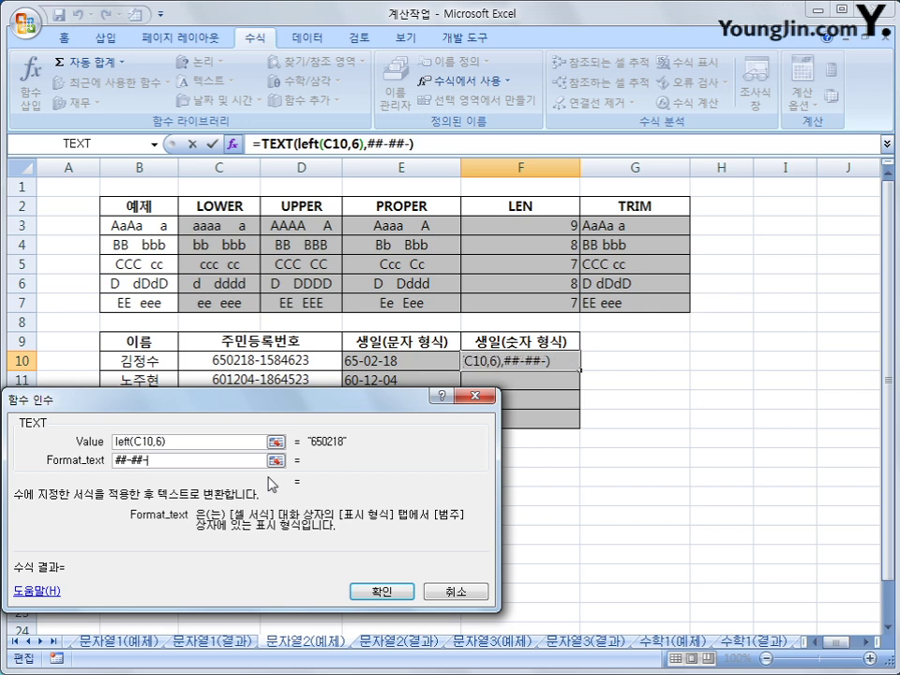
text(##)
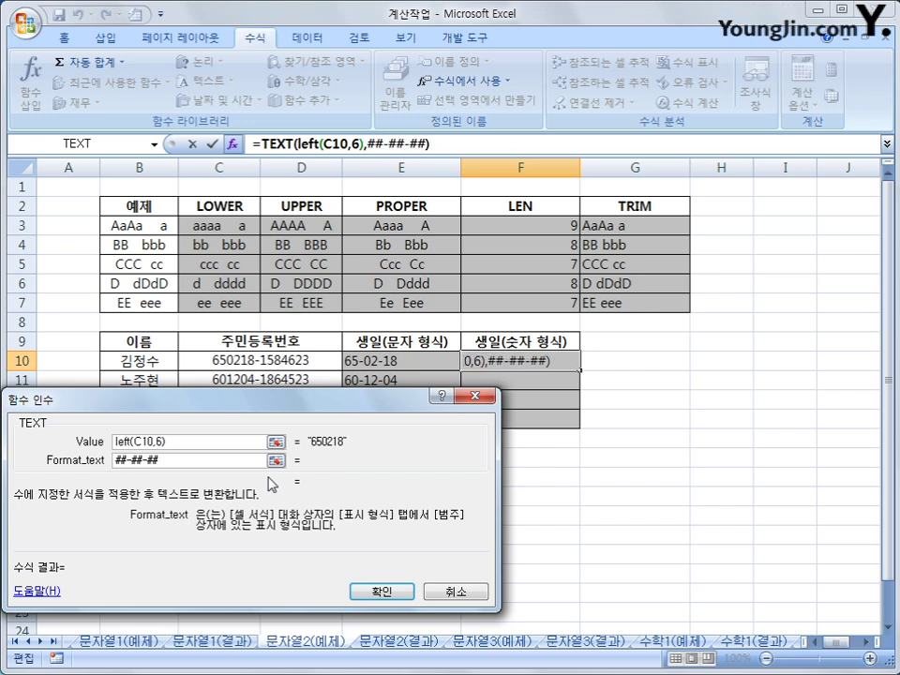
click(382, 591)
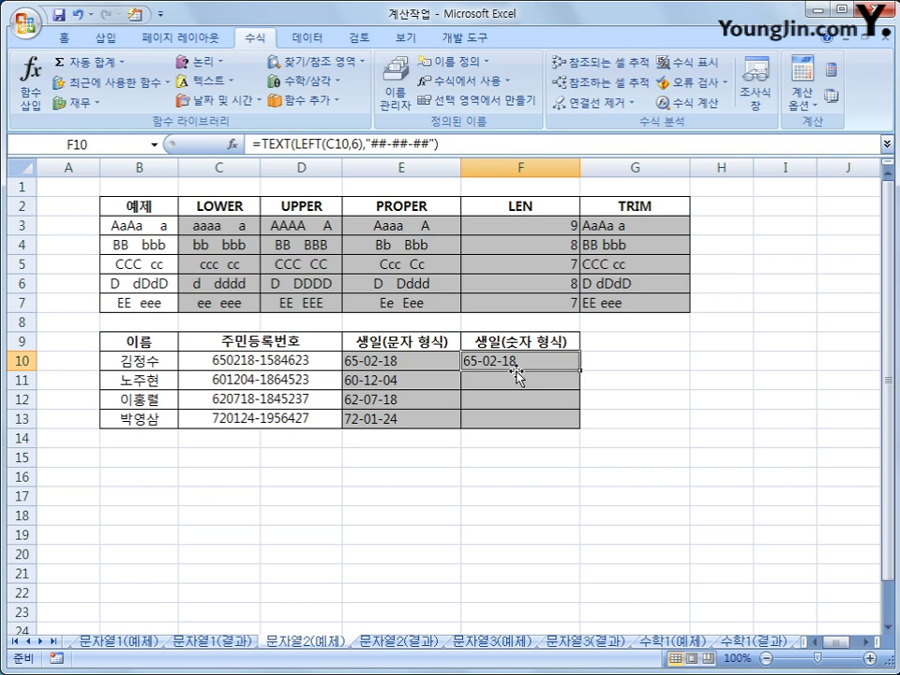
Step: Wrap the TEXT formula in F10 in a VALUE function so the birthday becomes a number
click(258, 144)
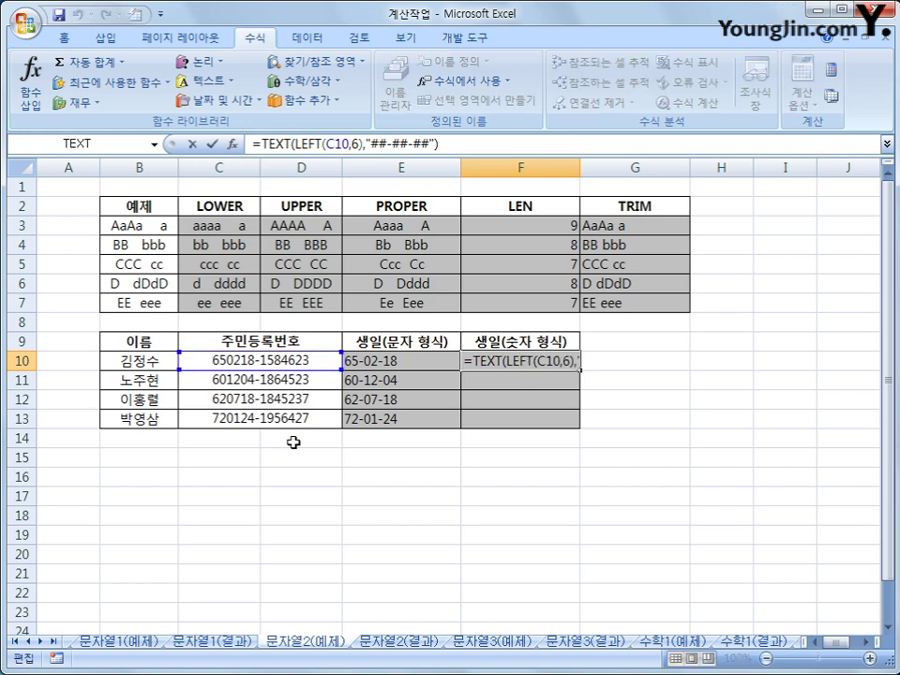
text(va)
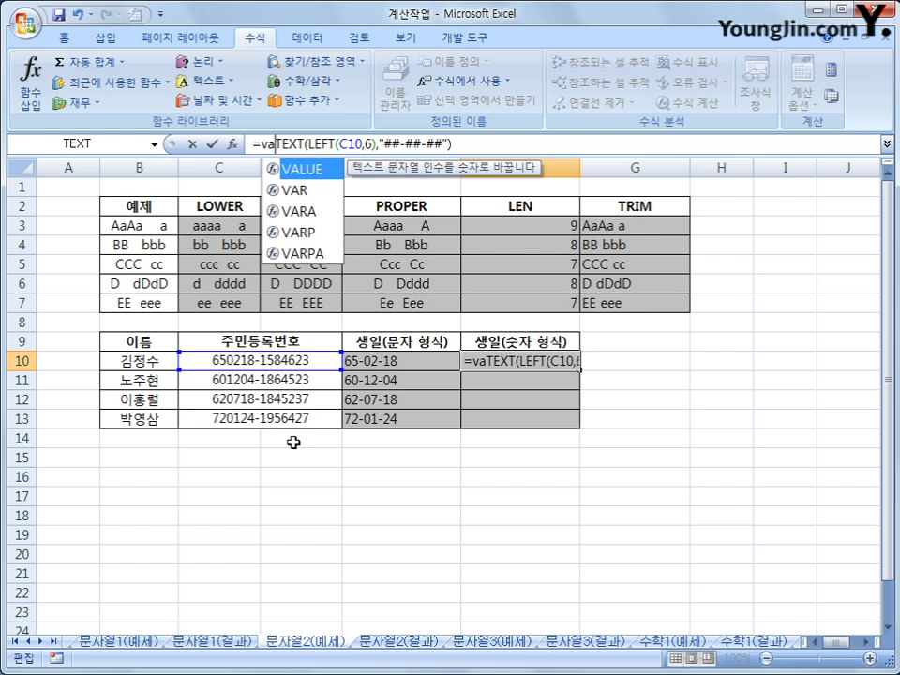
key(Tab)
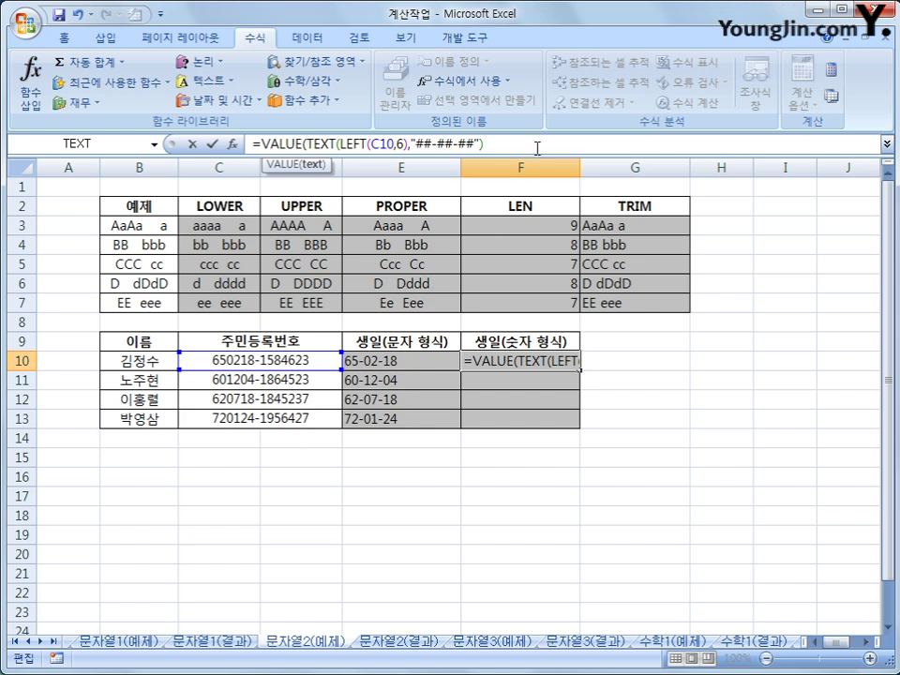
text())
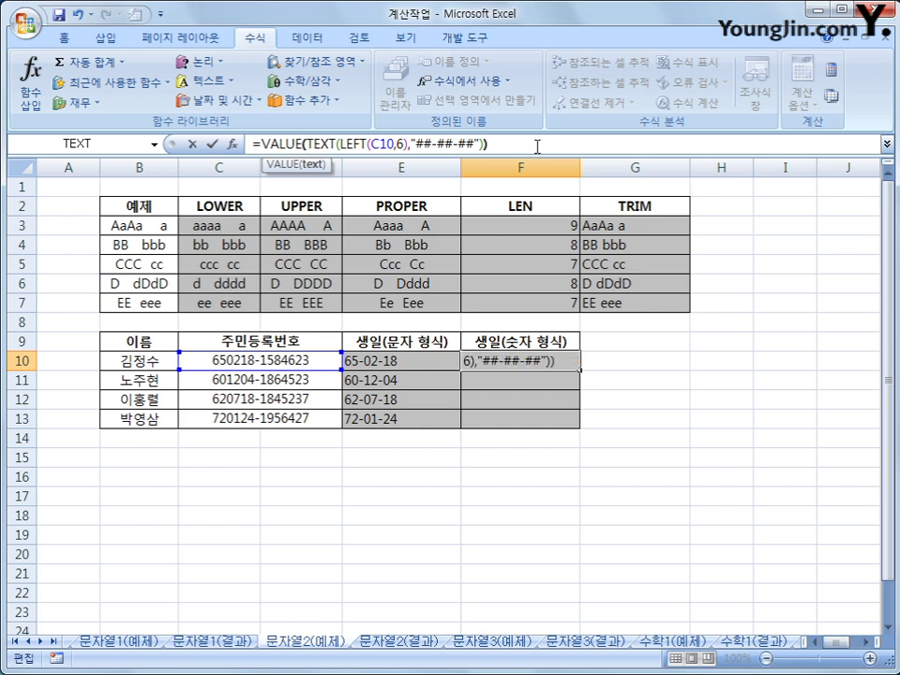
key(Return)
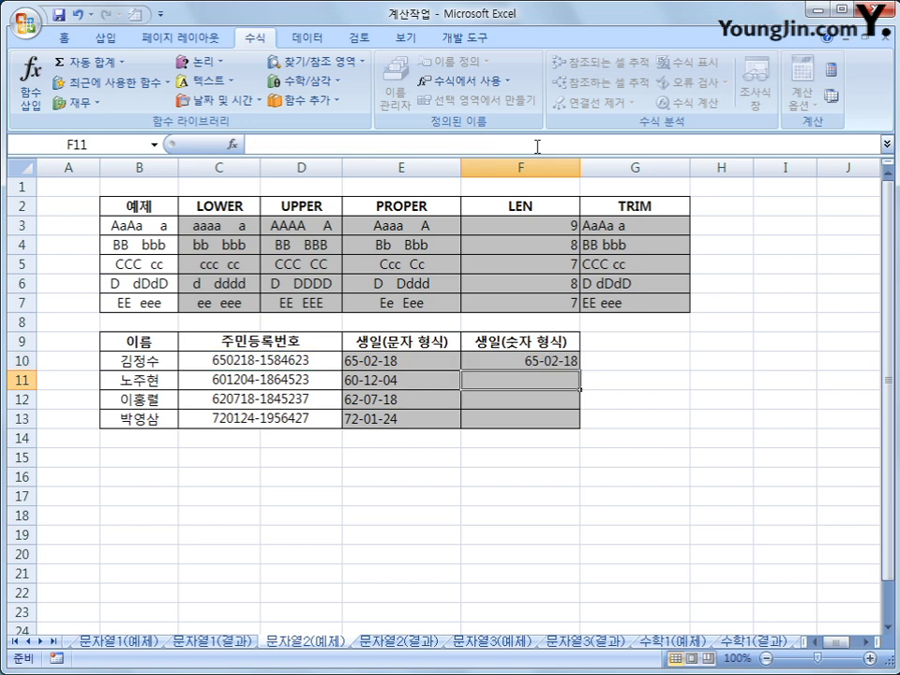
Step: Fill the VALUE formula of F10 down through row 13
click(534, 363)
drag(579, 369, 581, 428)
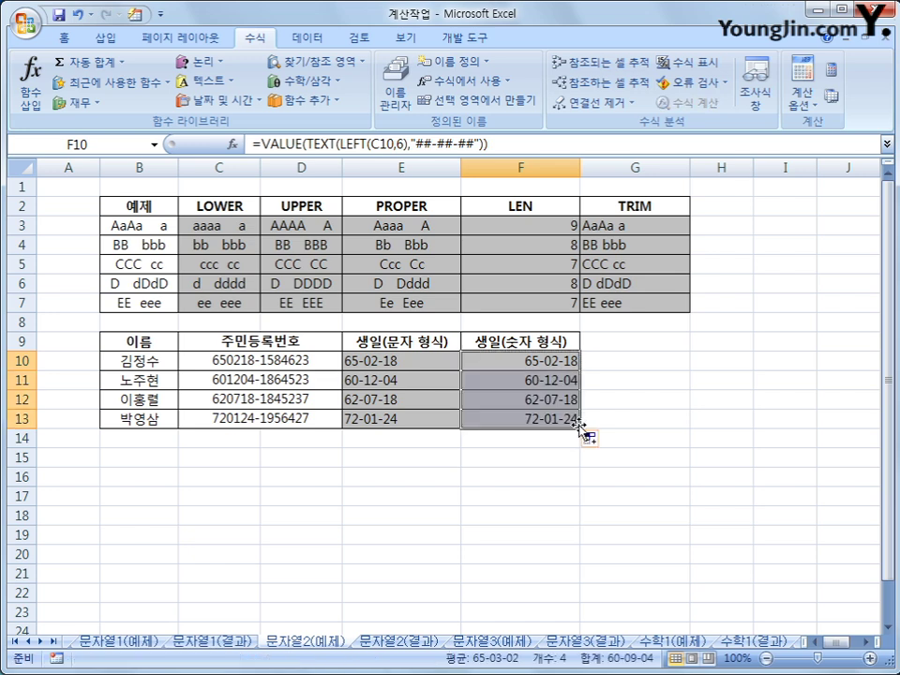
click(557, 415)
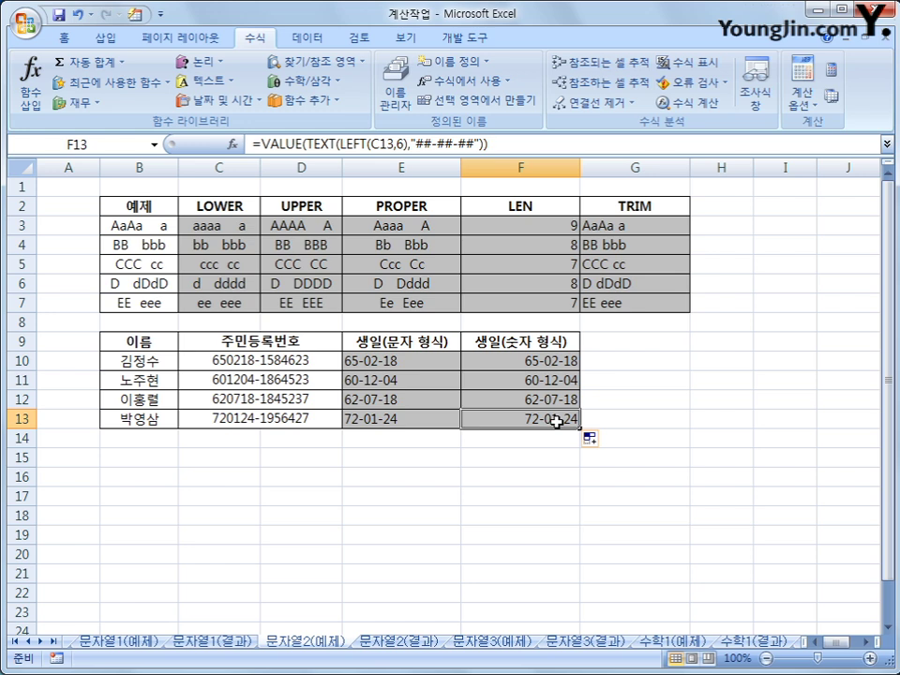
Step: Open the 문자열3(예제) sheet and review its search strings, target texts and the FIND and SEARCH result columns
click(470, 642)
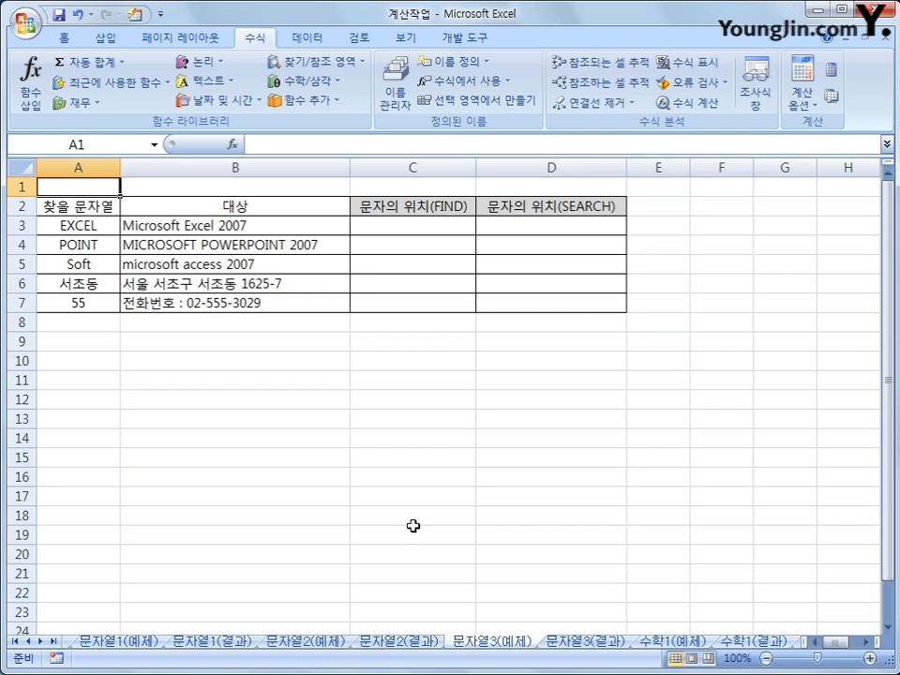
click(438, 234)
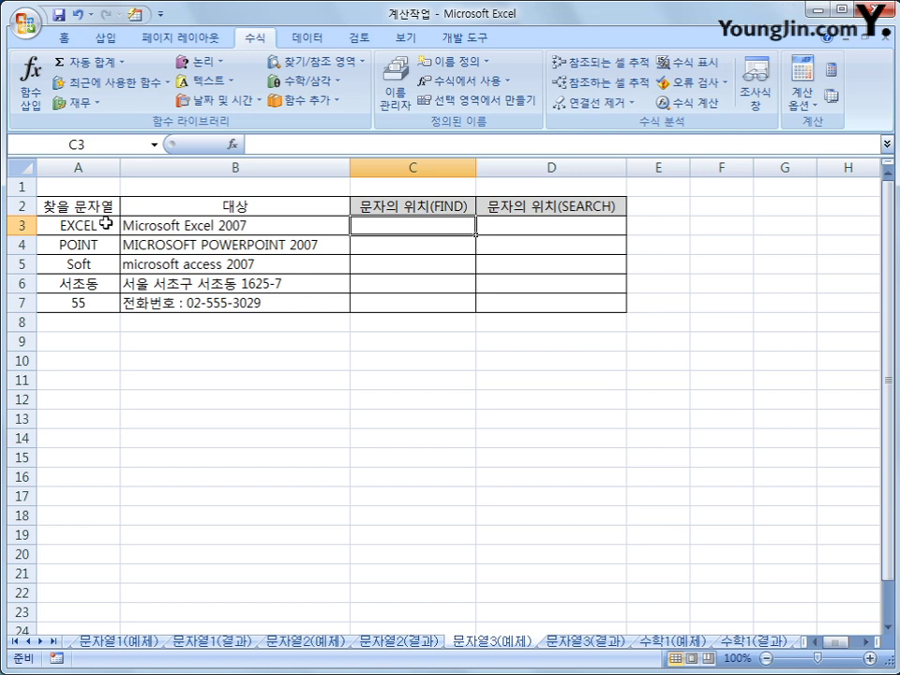
click(106, 226)
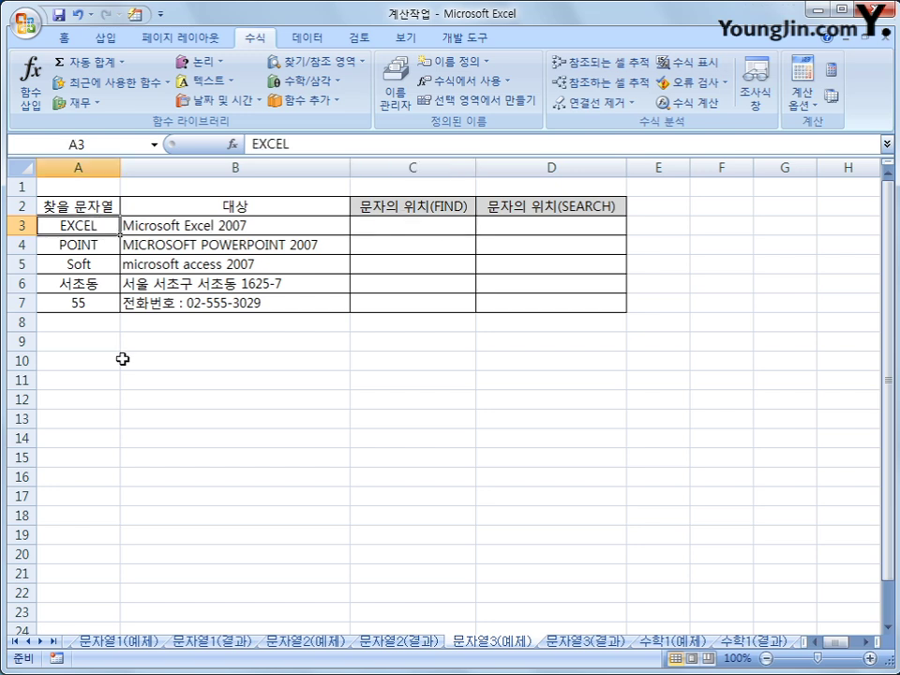
drag(201, 226, 206, 305)
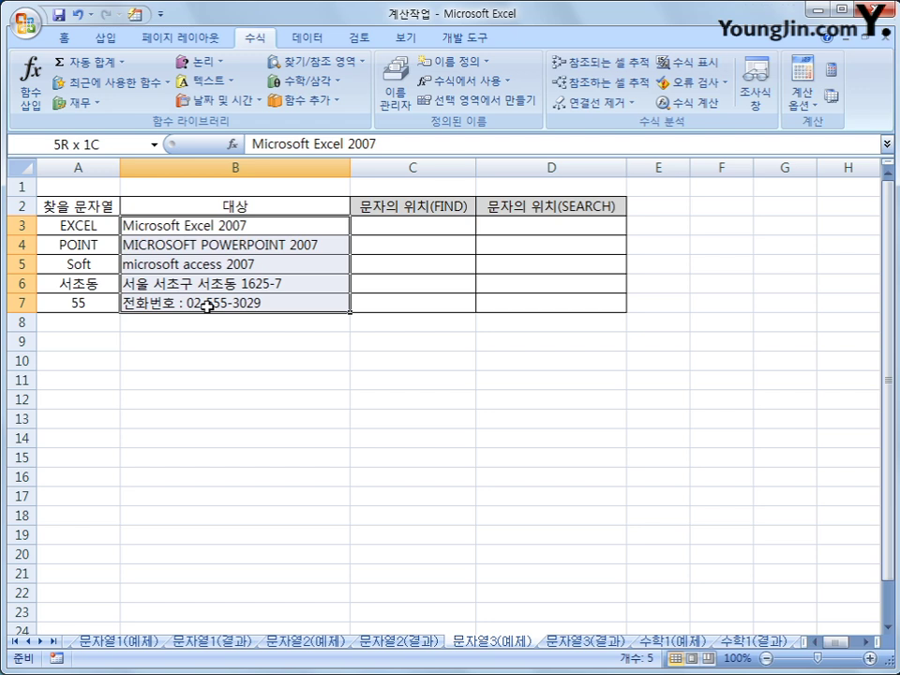
click(392, 227)
click(536, 228)
Step: Insert a FIND function in C3 with Find_text A3 and Within_text B3, and fill it down through C7
click(412, 227)
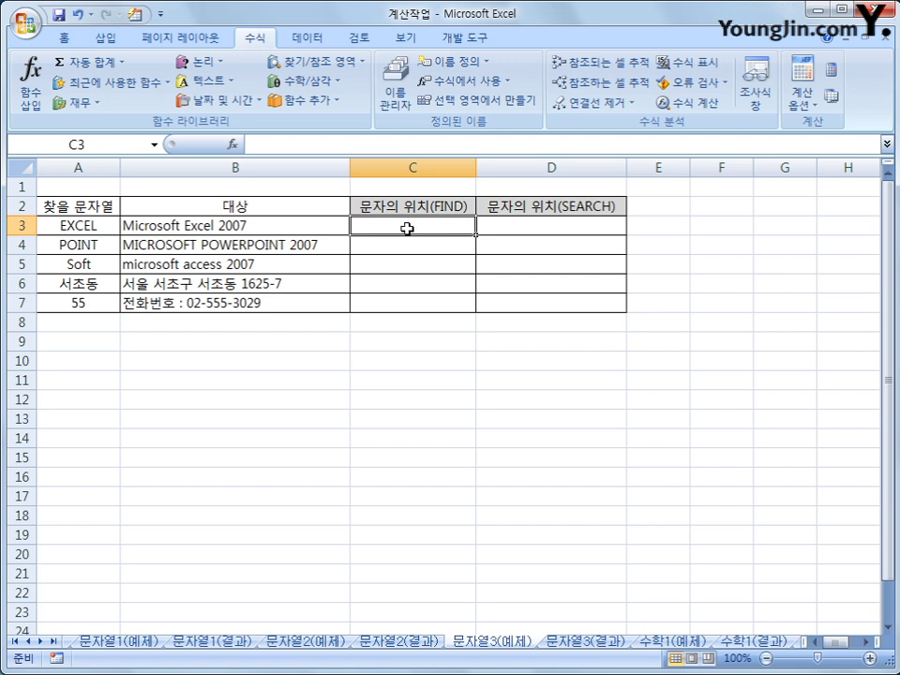
click(204, 81)
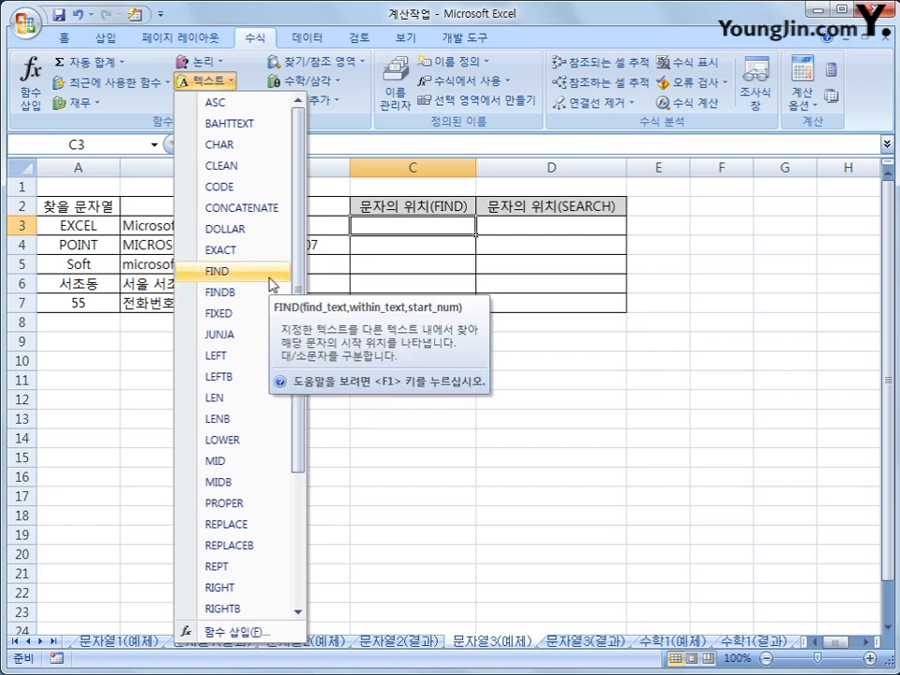
click(218, 271)
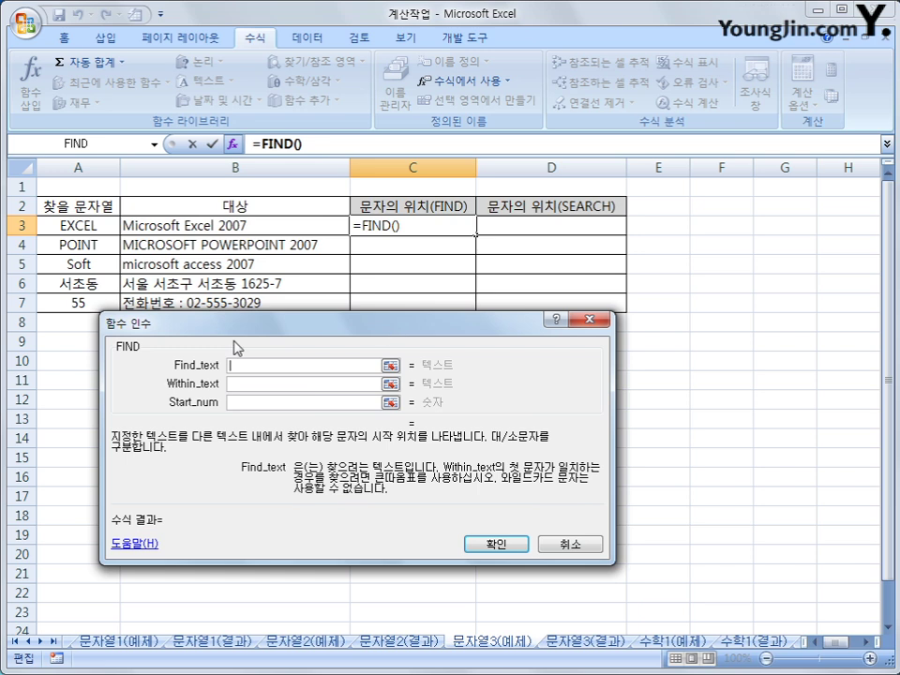
click(94, 228)
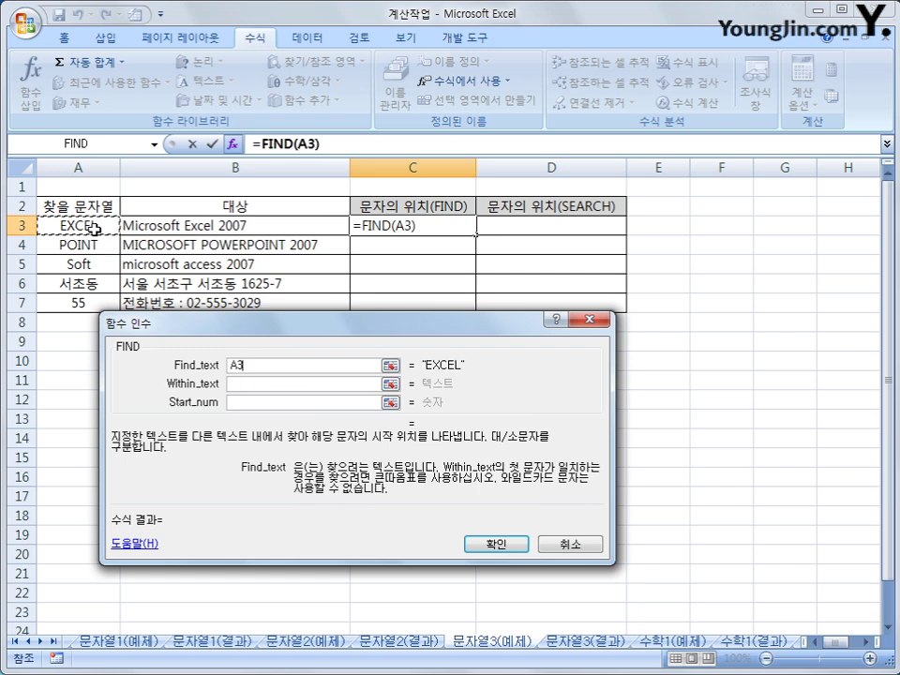
click(247, 384)
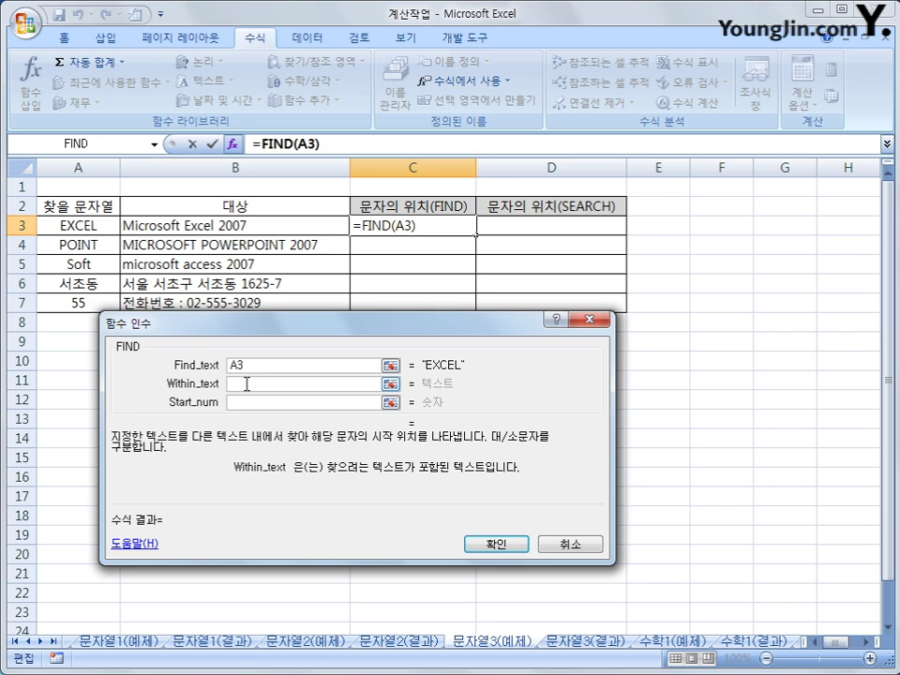
click(192, 227)
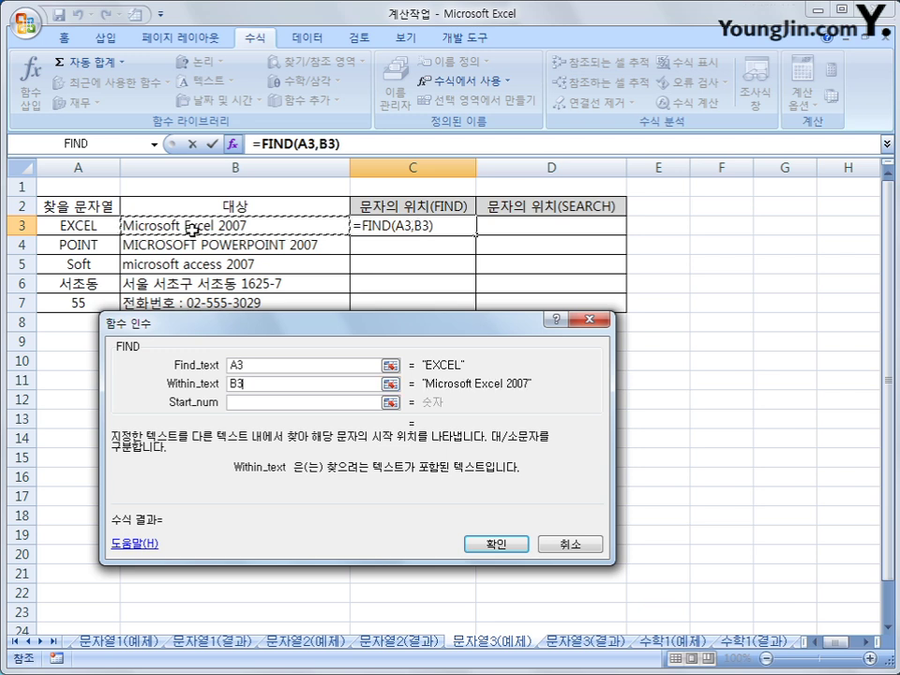
click(301, 403)
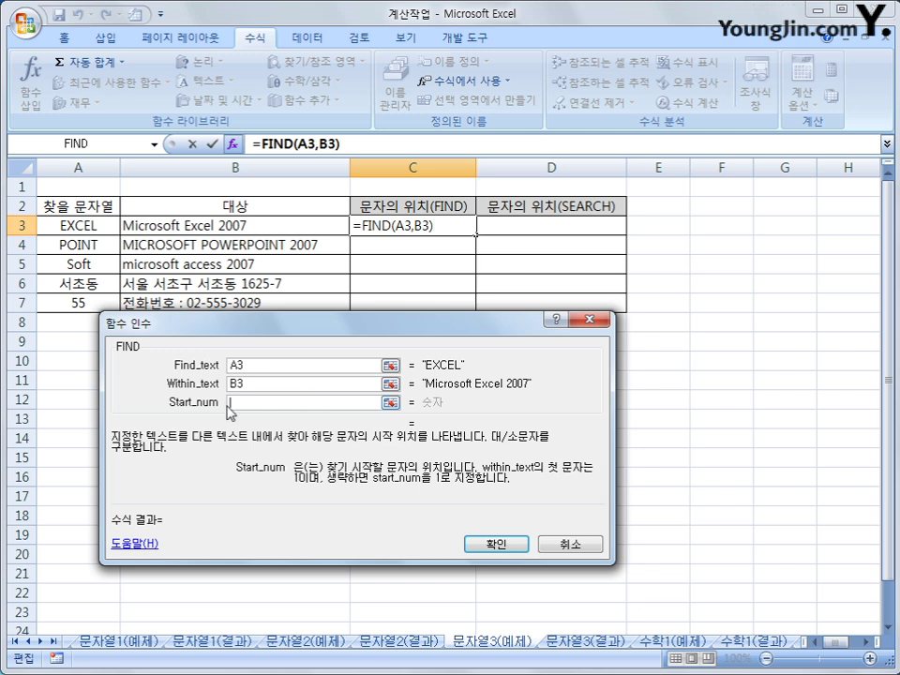
click(494, 543)
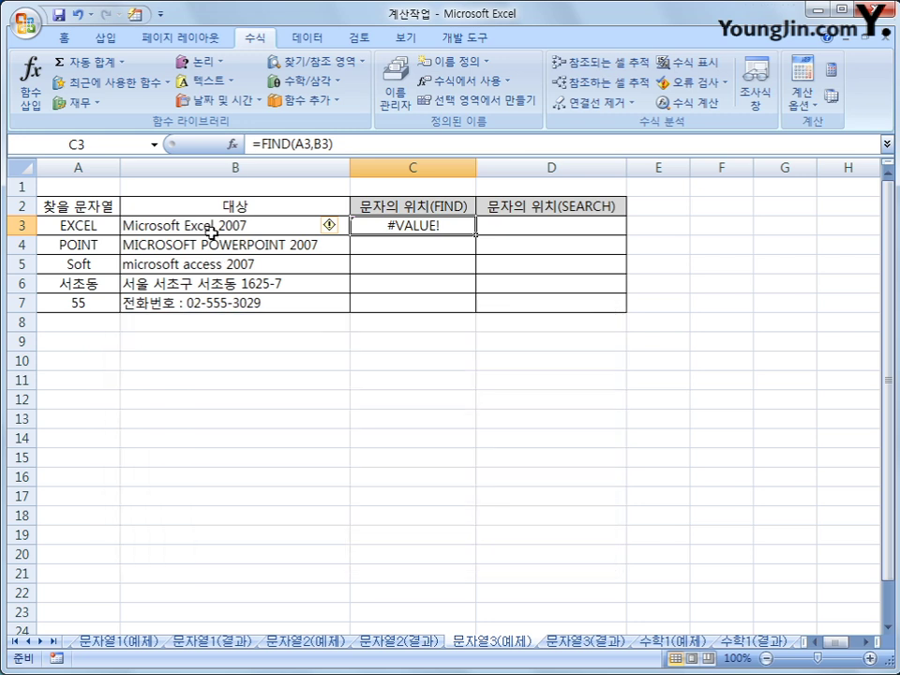
drag(476, 235, 470, 304)
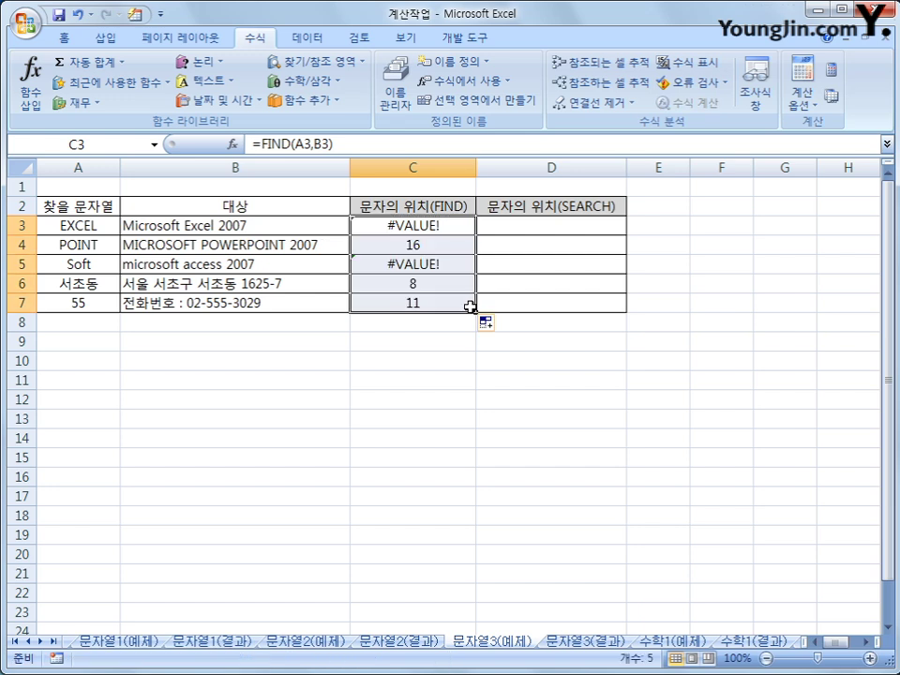
Step: Compare the letter case of the search strings and target texts in rows 3 and 5 with their FIND results
click(401, 266)
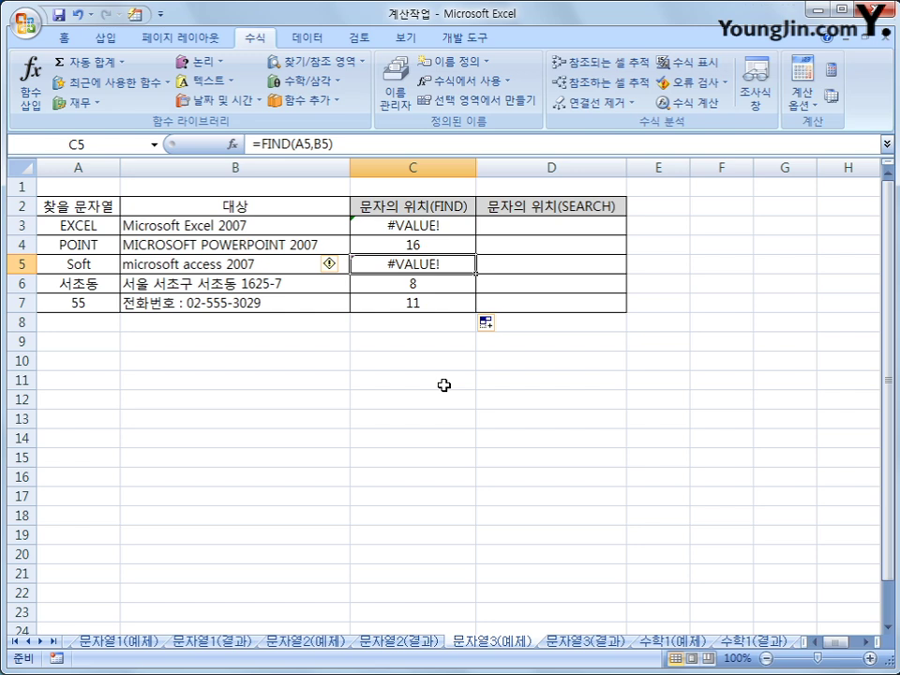
click(189, 227)
click(95, 226)
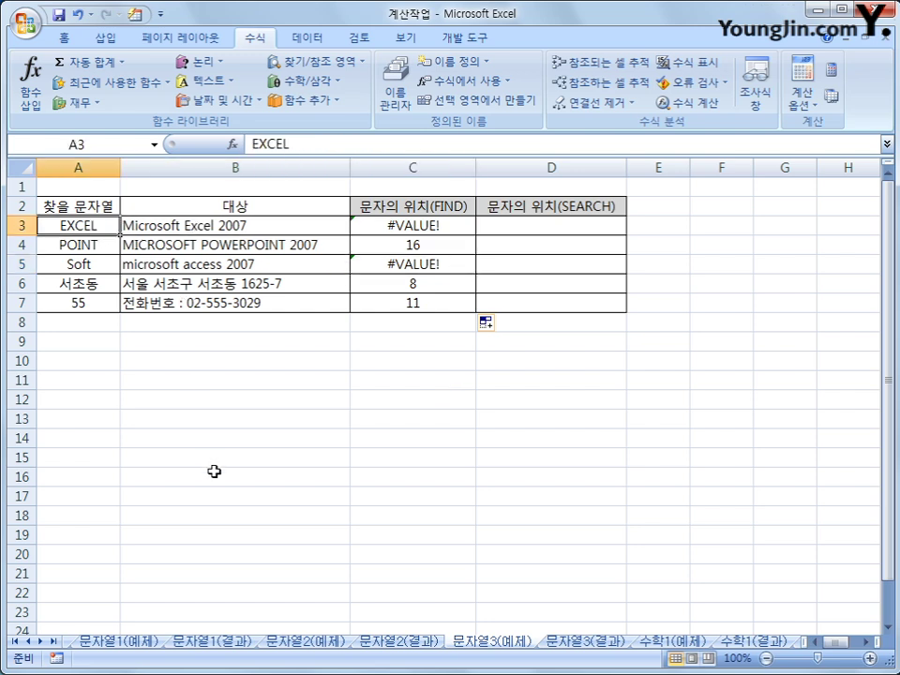
click(242, 227)
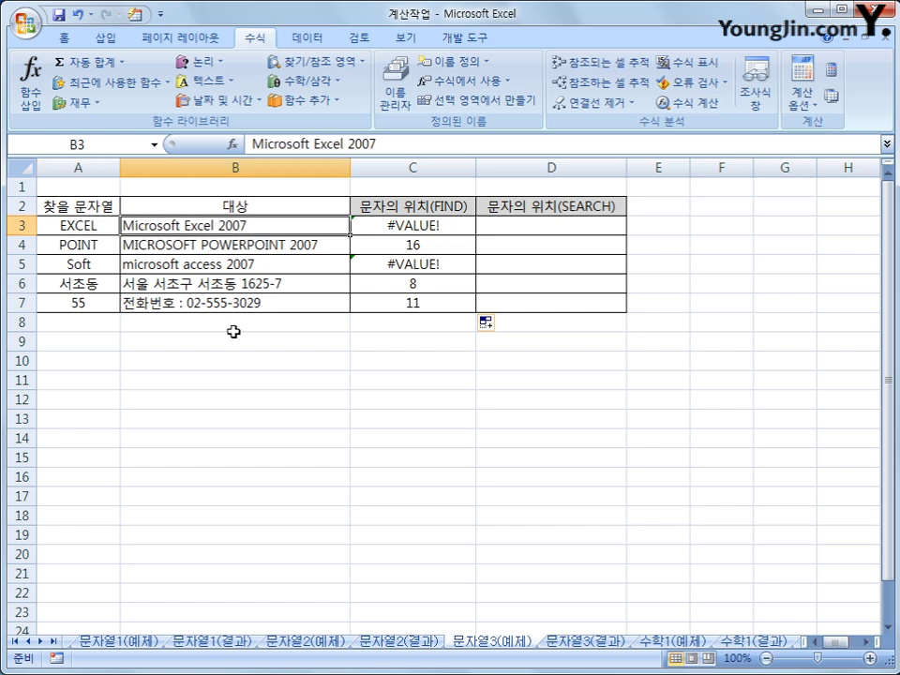
click(93, 264)
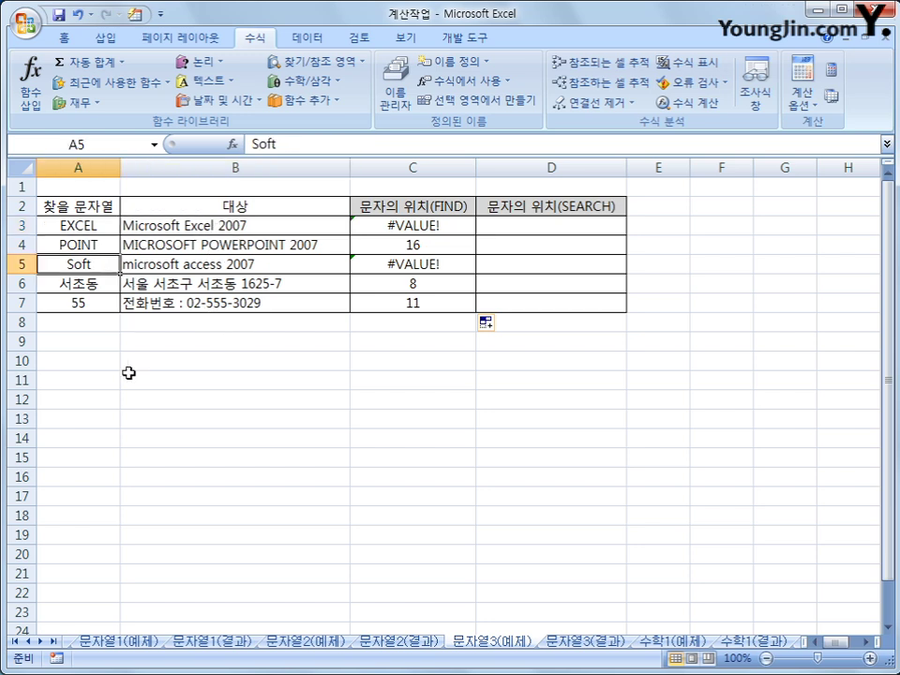
click(188, 265)
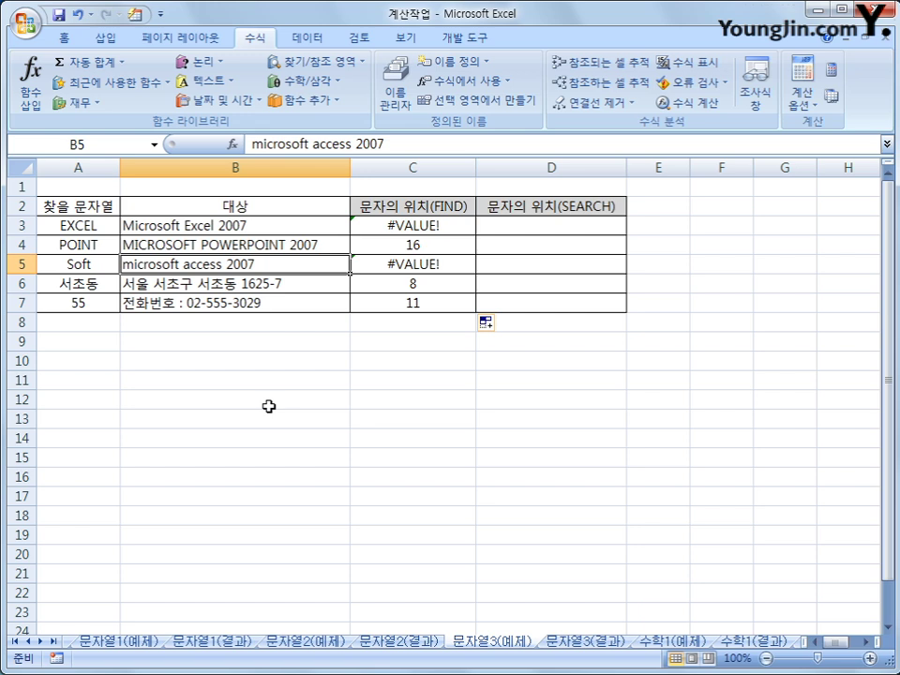
click(446, 225)
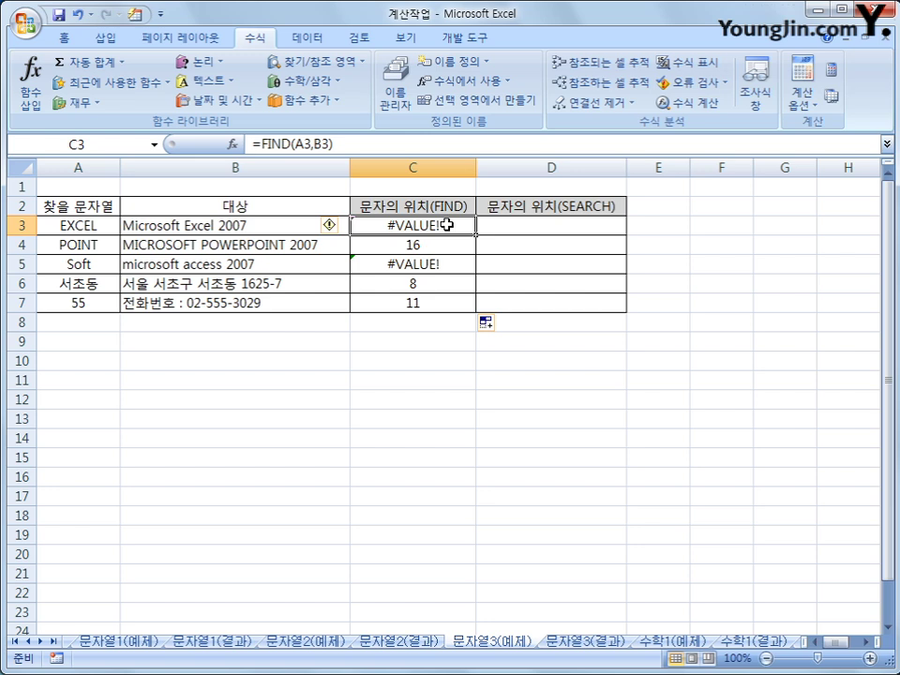
Step: Insert a SEARCH function in D3 with Find_text A3 and Within_text B3, and fill it down through D7
click(510, 233)
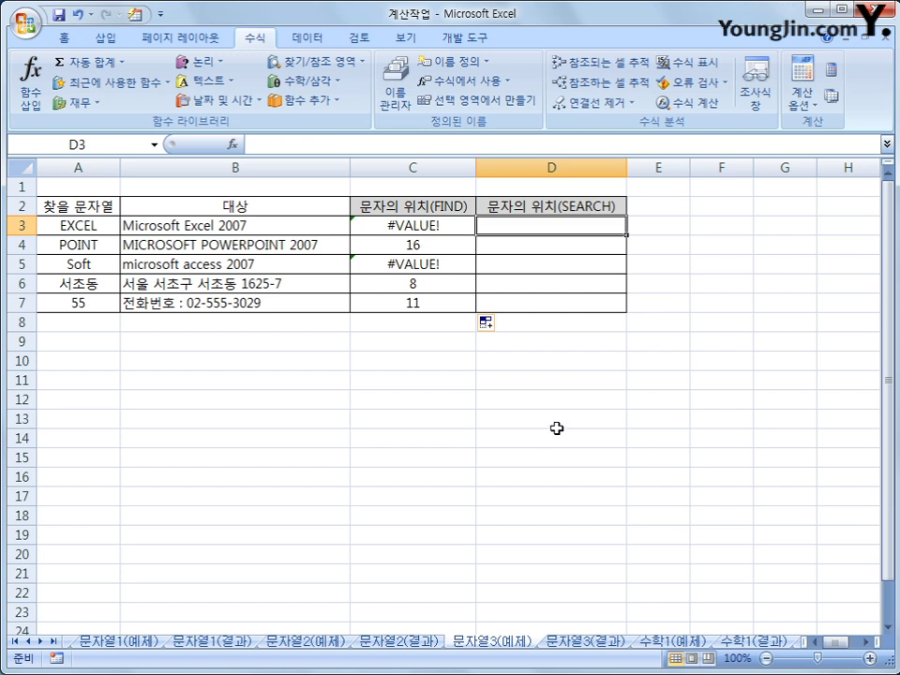
click(231, 89)
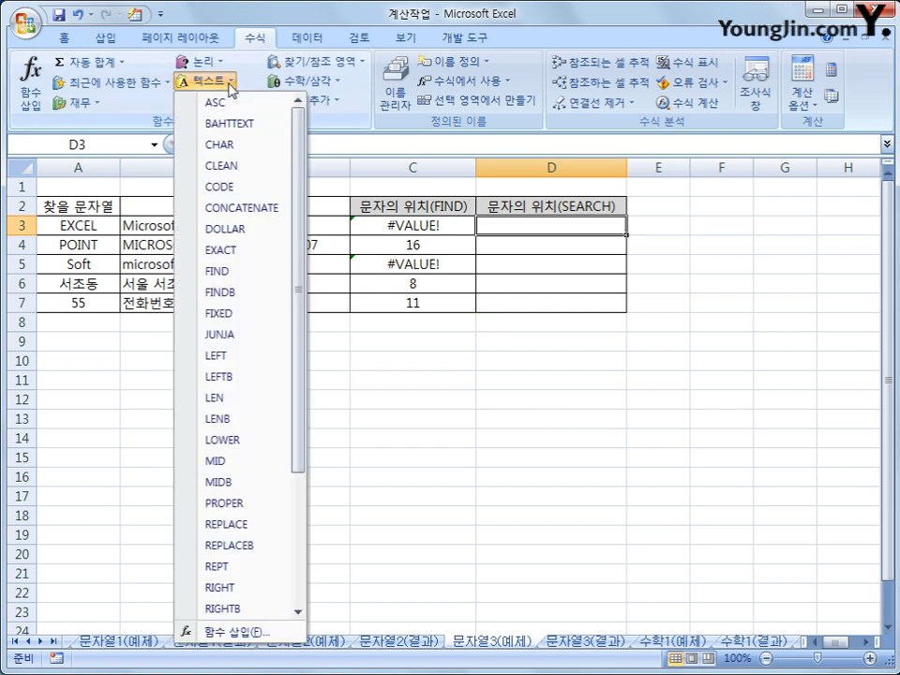
drag(300, 164, 305, 296)
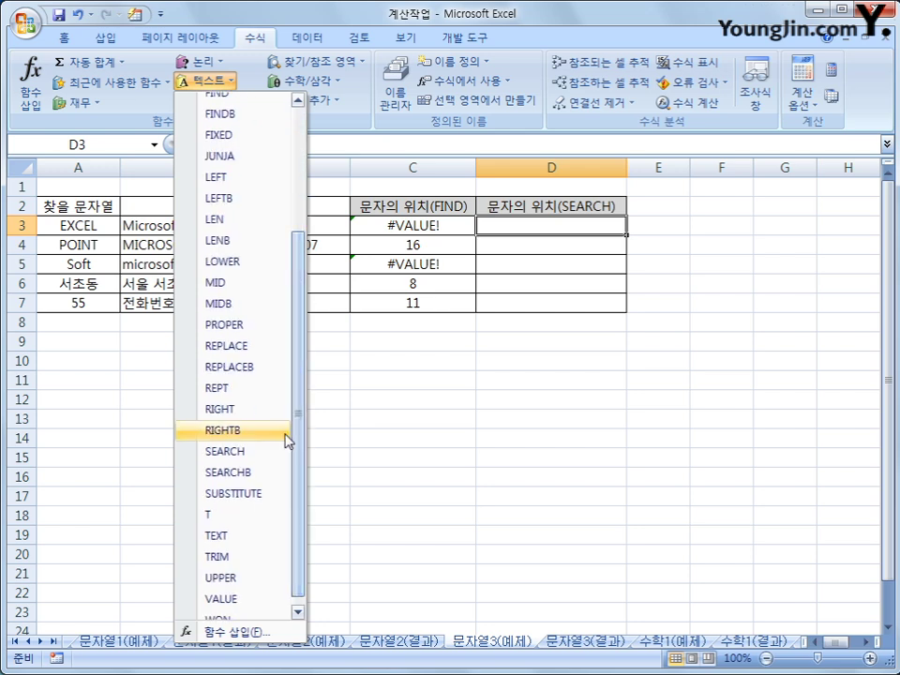
click(225, 451)
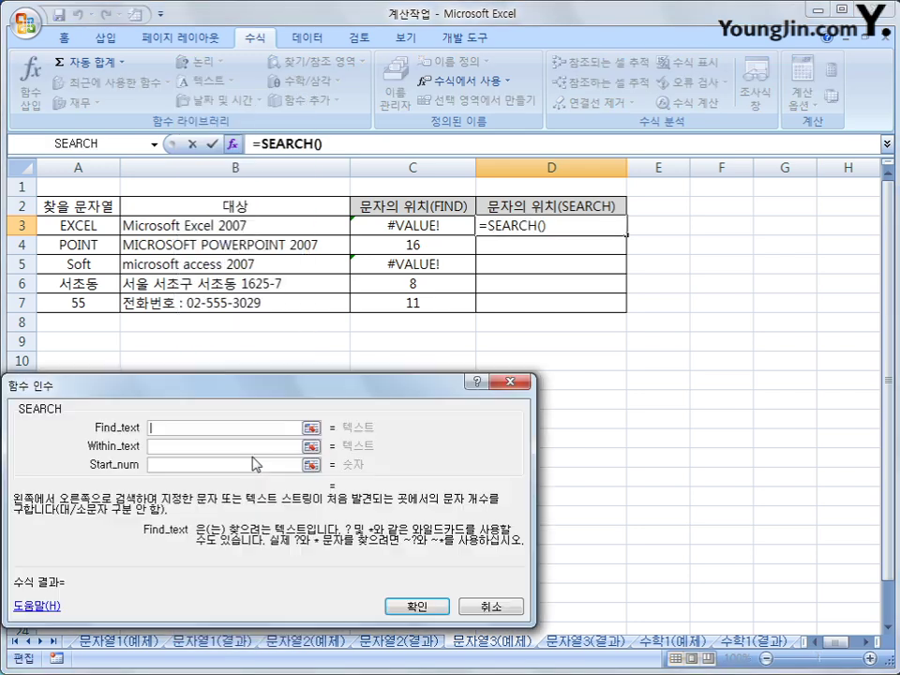
click(75, 227)
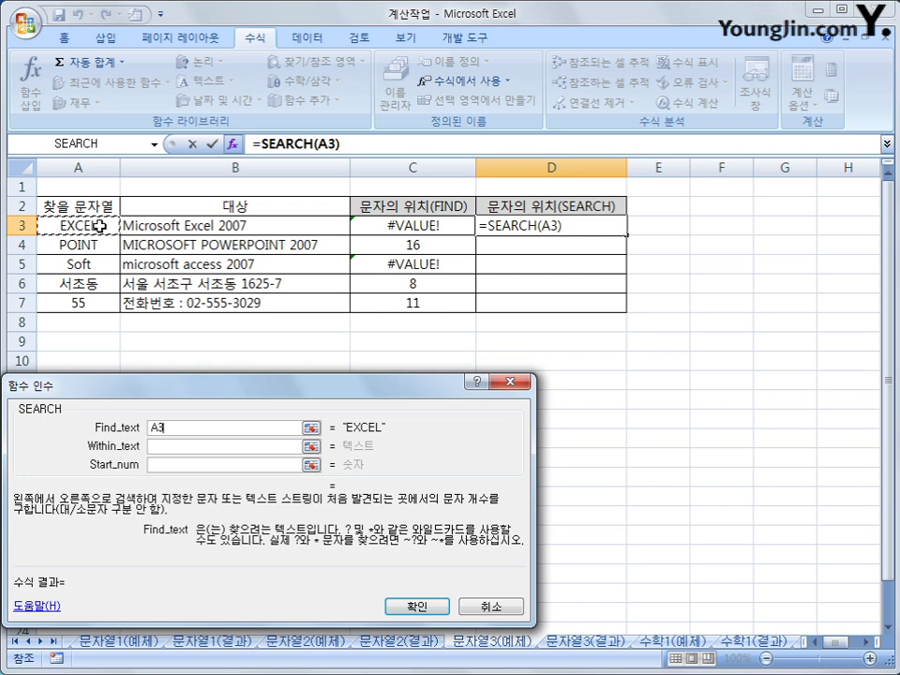
click(184, 447)
click(188, 228)
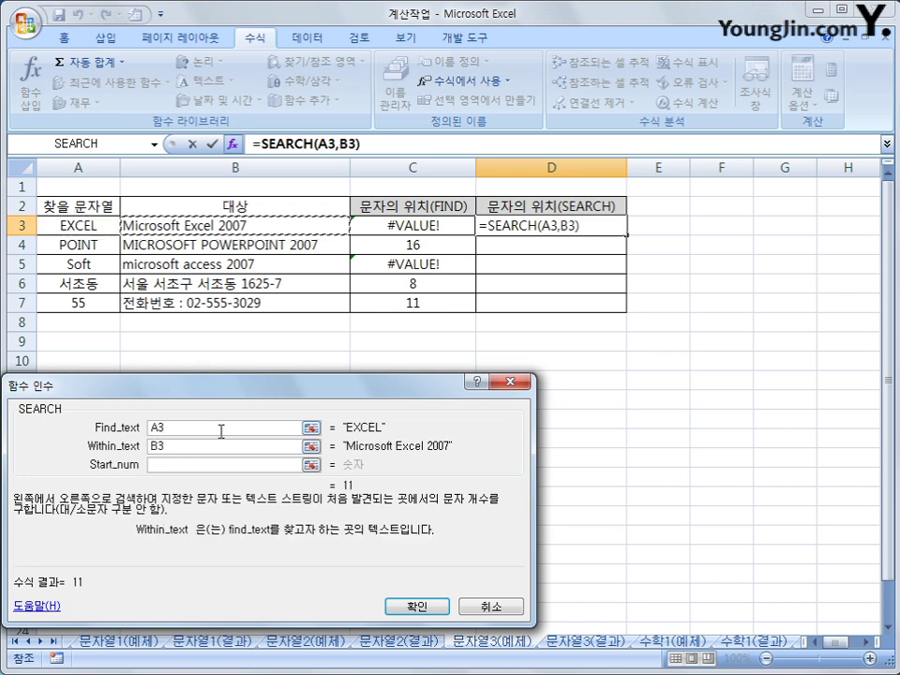
click(405, 599)
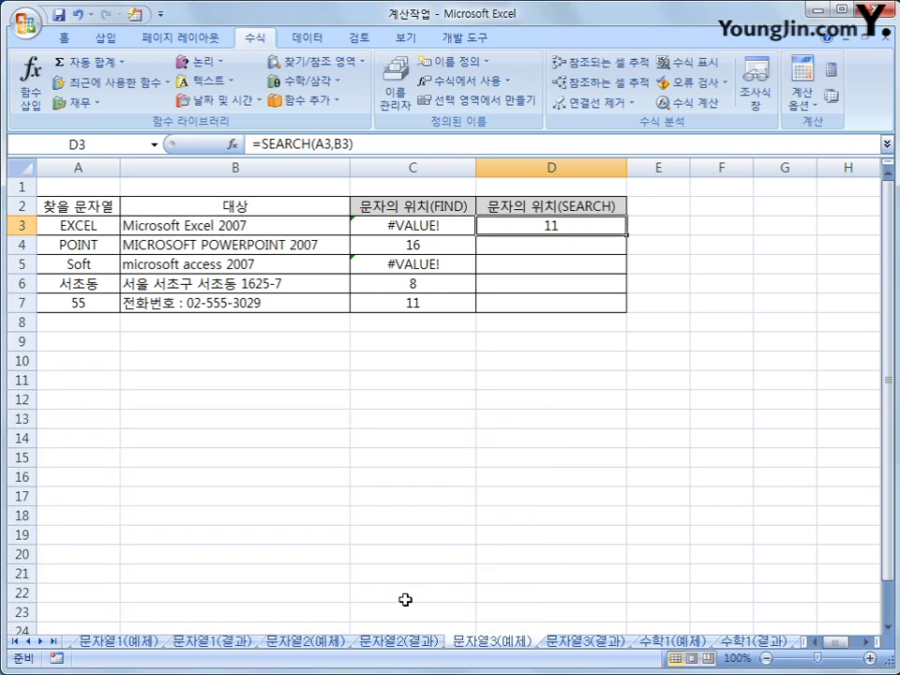
drag(626, 235, 619, 305)
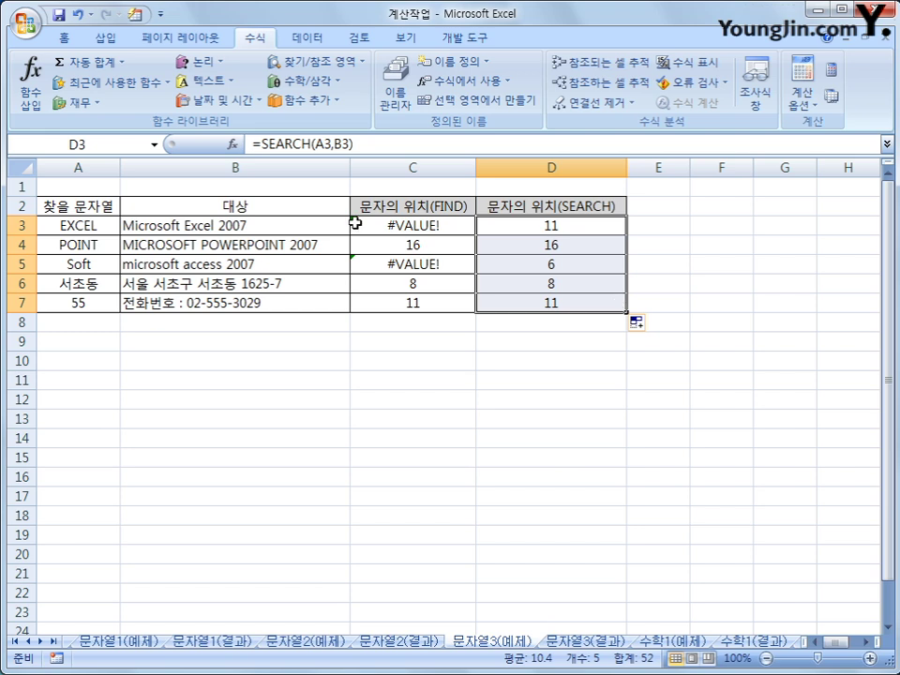
Step: Compare the results in the 문자의 위치(FIND) and 문자의 위치(SEARCH) columns
click(528, 226)
click(531, 241)
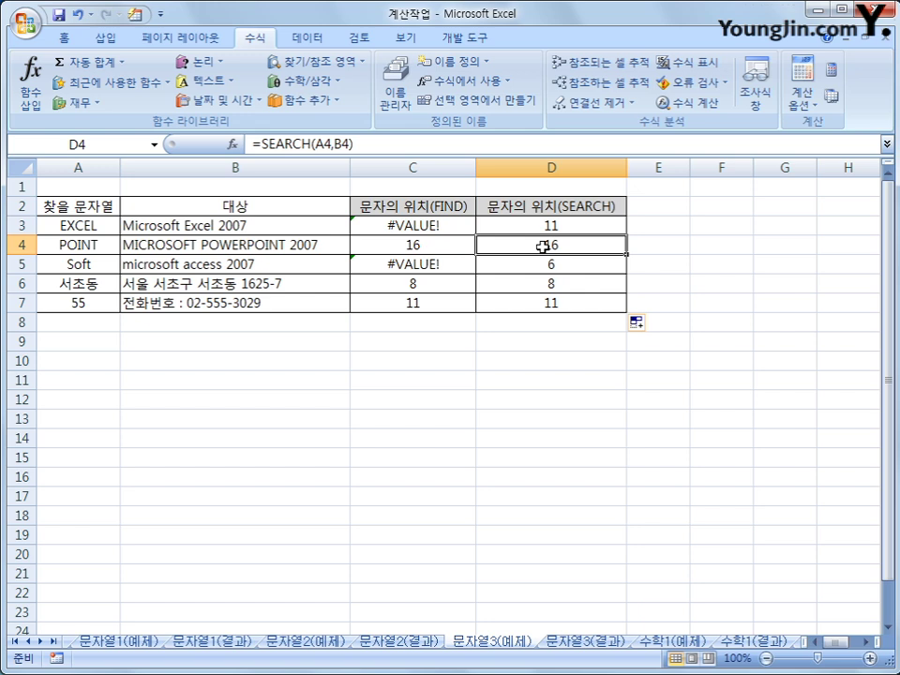
click(456, 207)
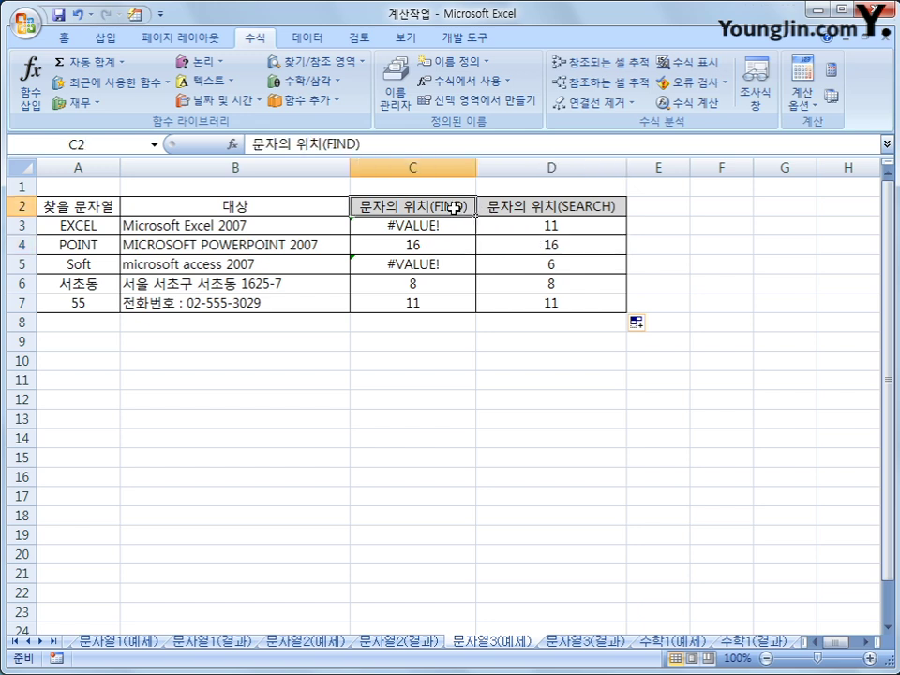
click(508, 210)
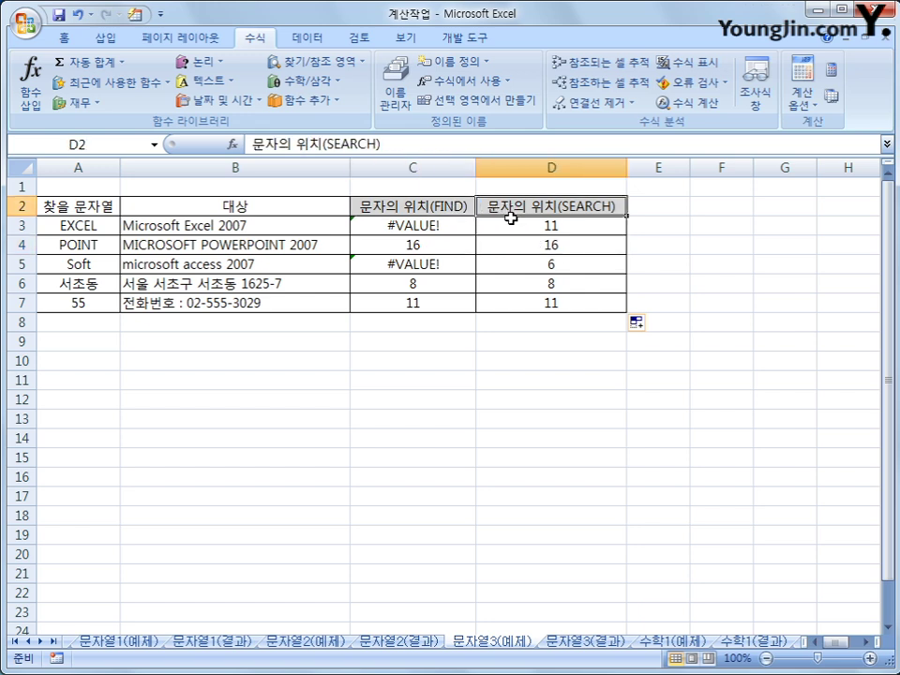
click(511, 218)
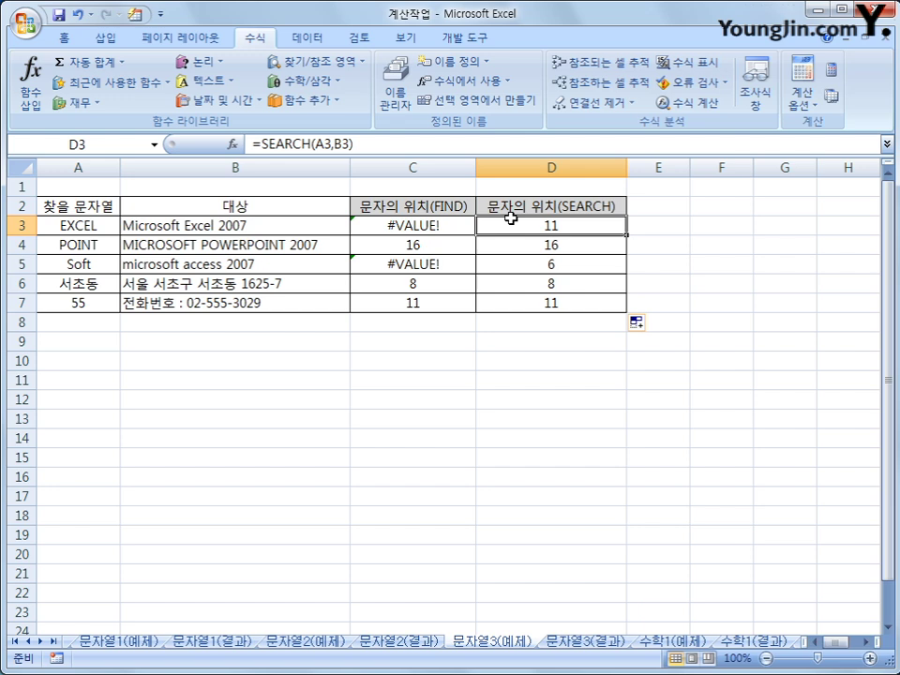
Step: Wrap the FIND formula in C3 with IFERROR so that it returns "에러" in case of an error
click(460, 227)
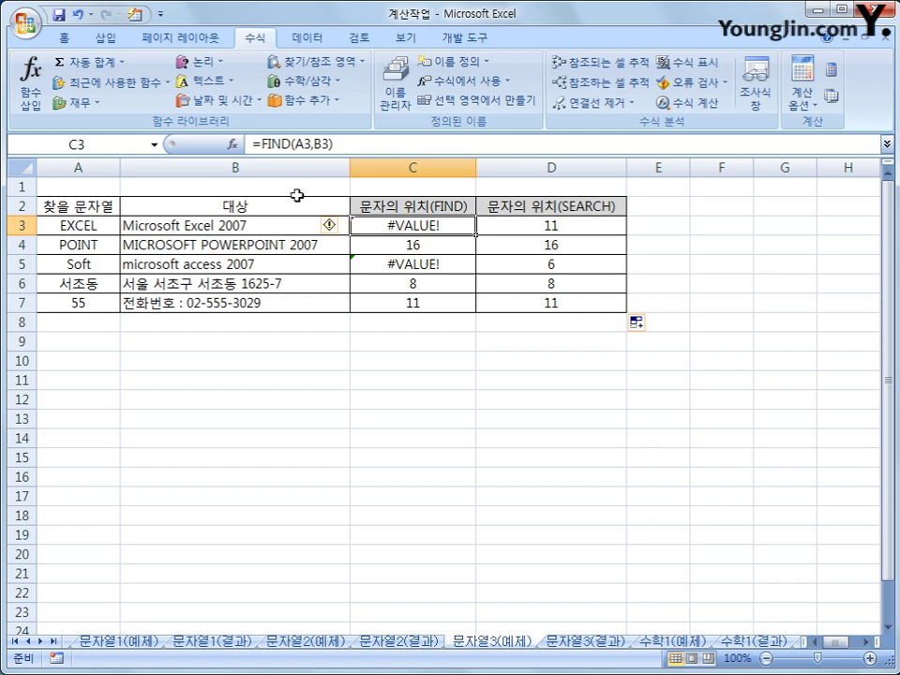
click(261, 143)
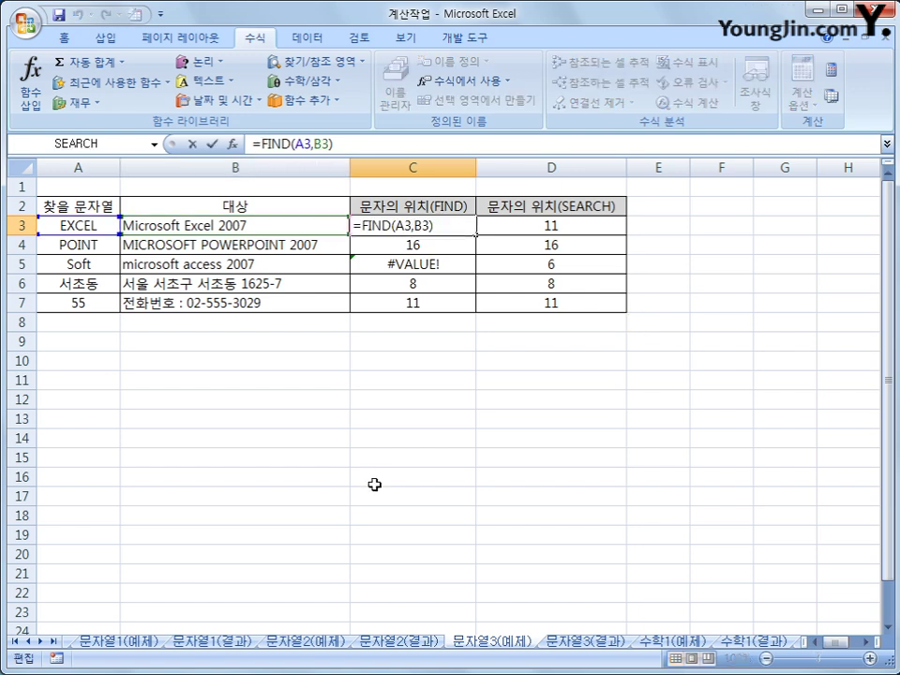
text(IF)
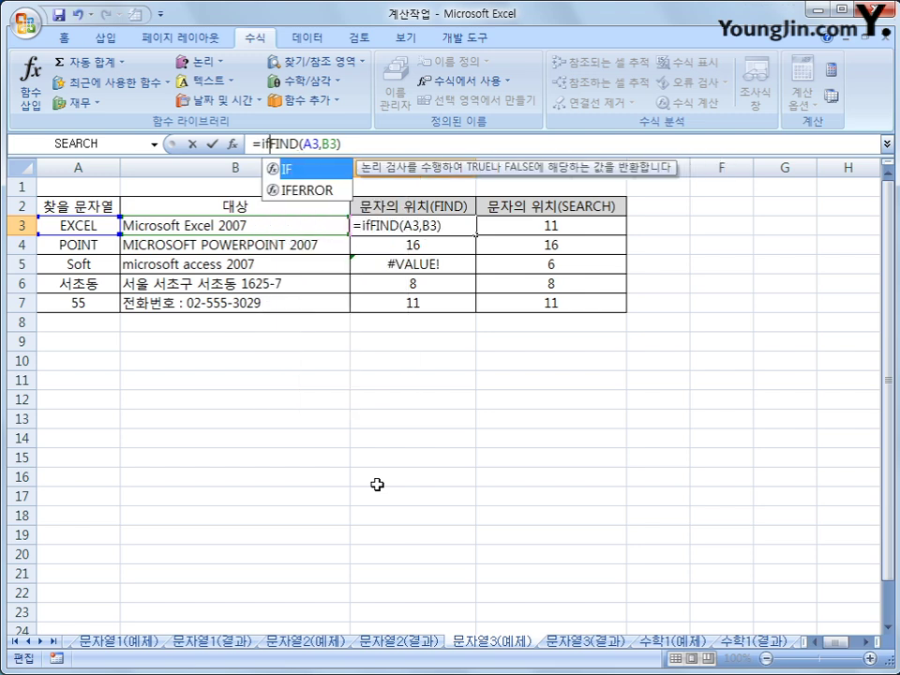
key(Down)
key(Tab)
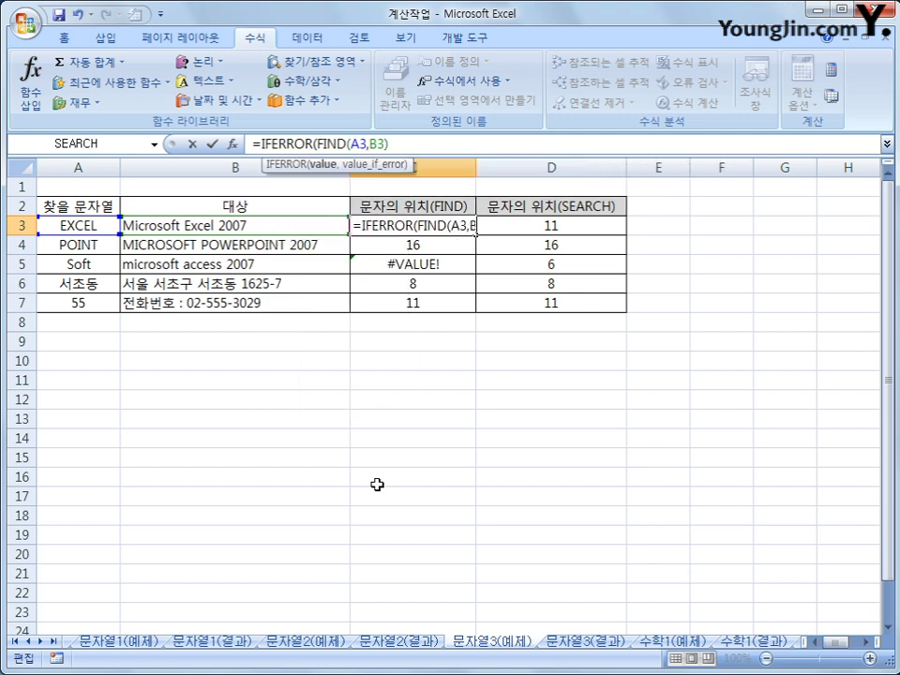
click(426, 148)
text(,)
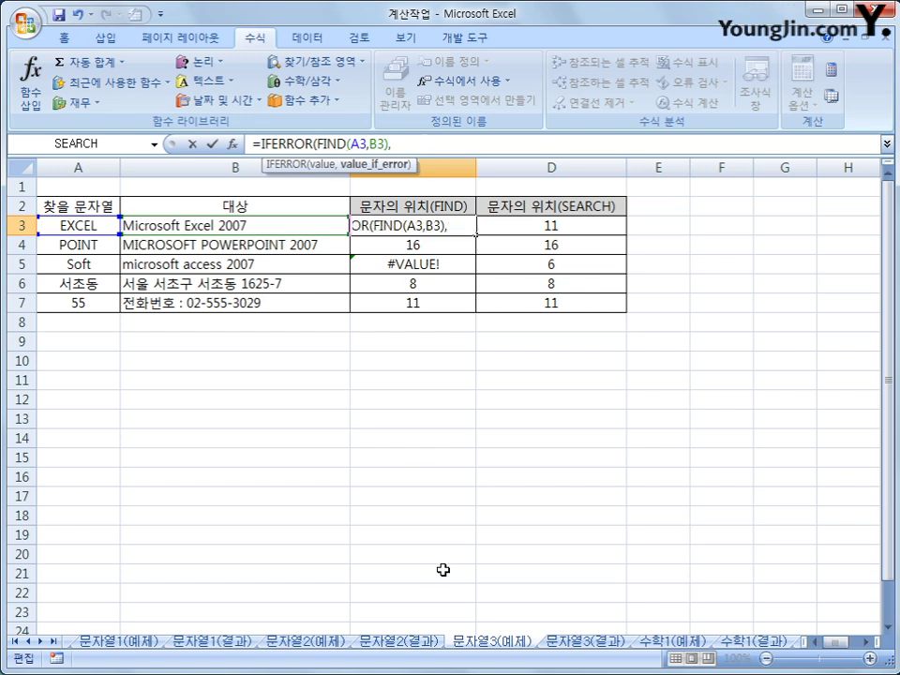
text("엘)
key(BackSpace)
key(BackSpace)
text(에러"))
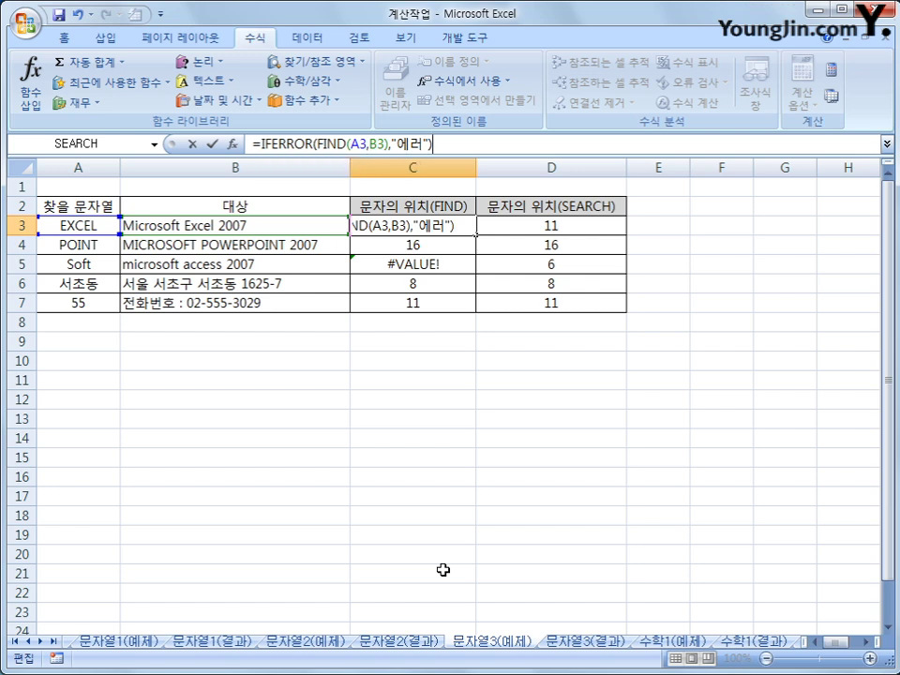
key(Return)
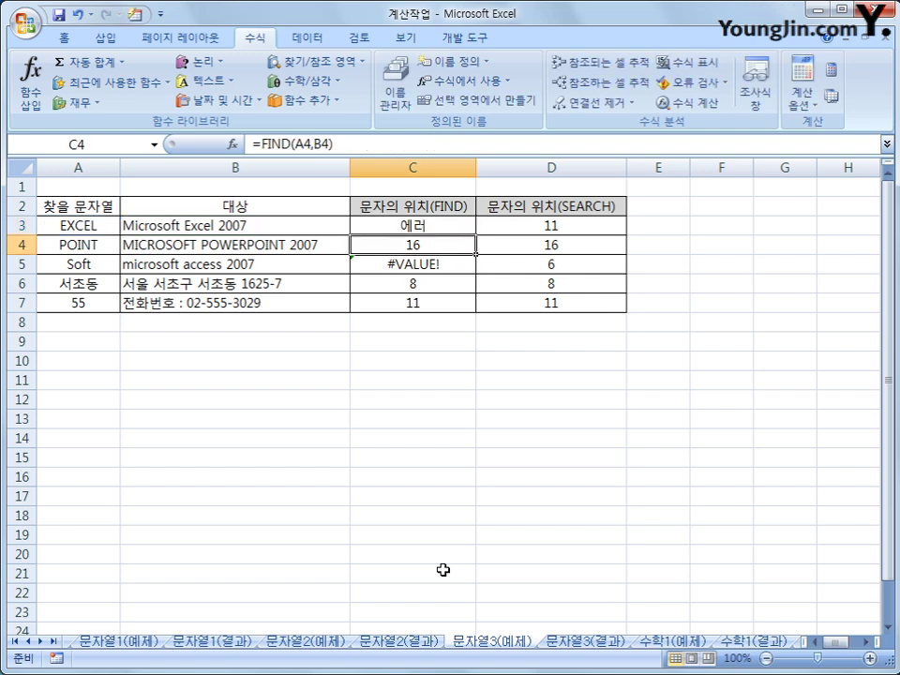
Step: Fill the IFERROR formula from C3 down through C7
click(462, 226)
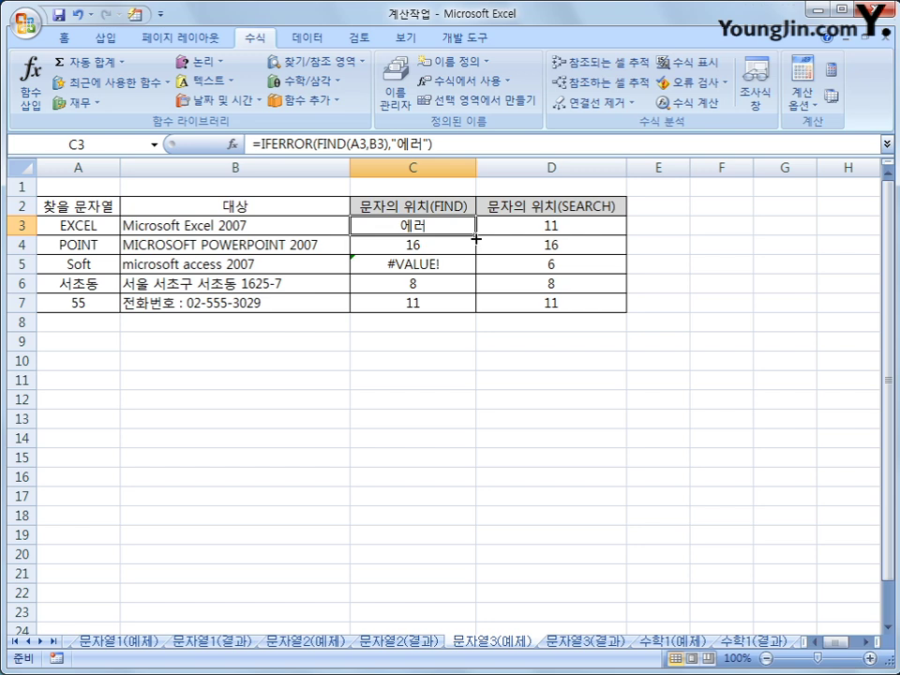
drag(477, 235, 474, 313)
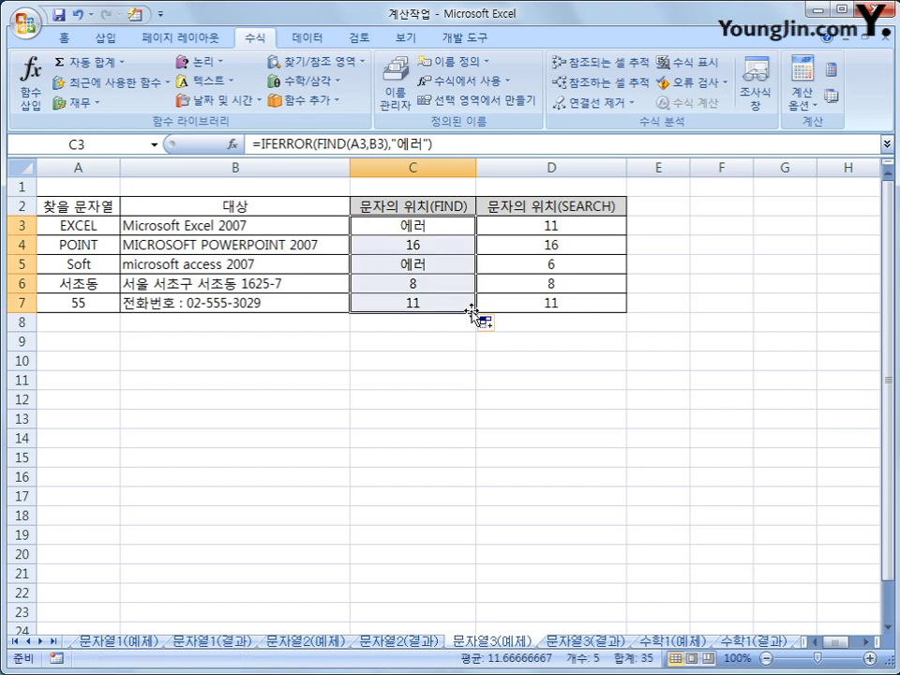
click(450, 248)
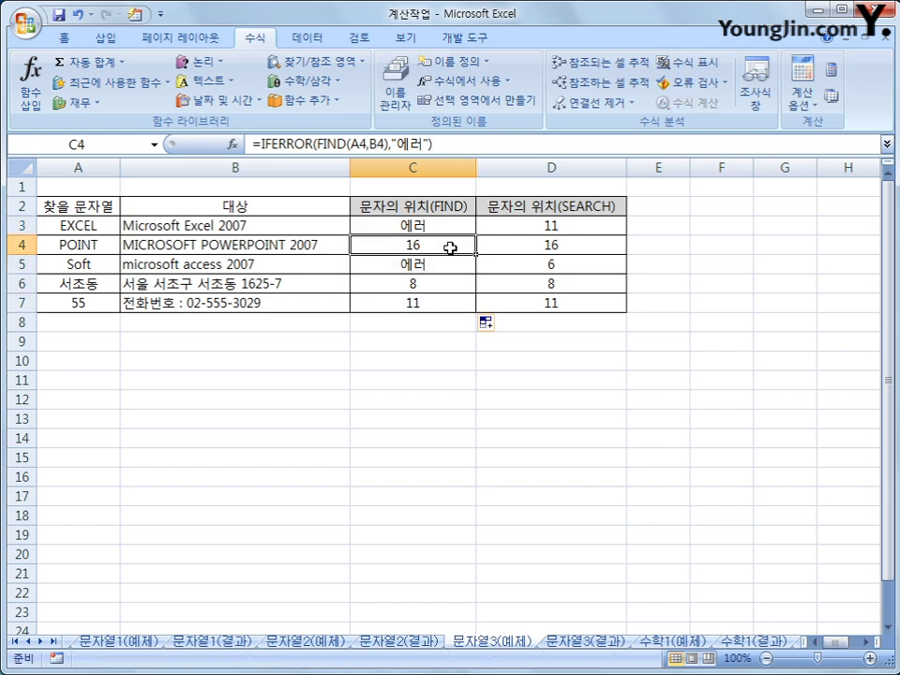
click(452, 221)
Step: Wrap the SEARCH formula in D3 with IFERROR, using "에러" as the value if an error occurs
click(534, 227)
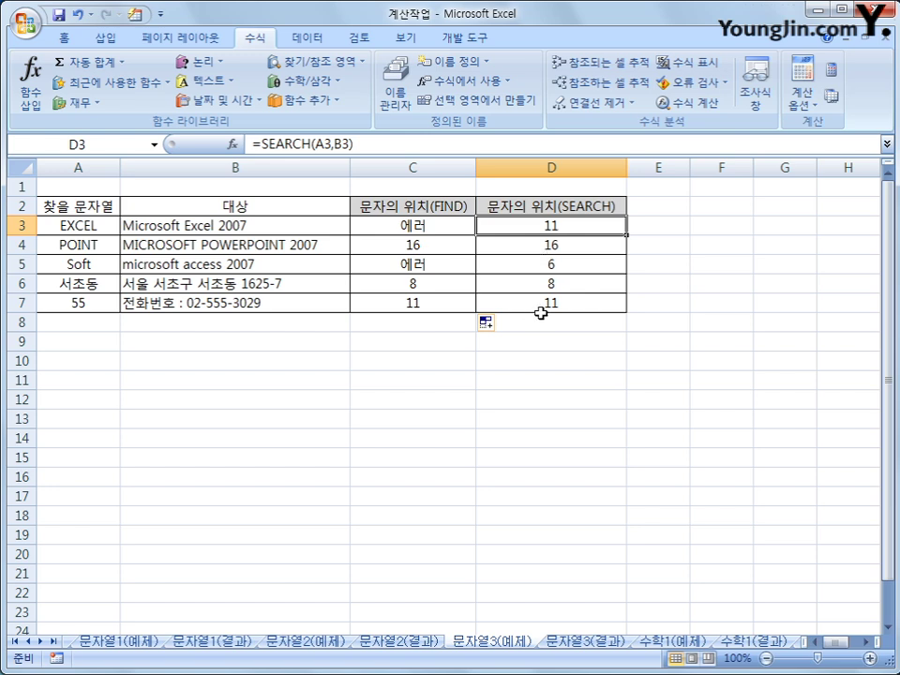
click(259, 144)
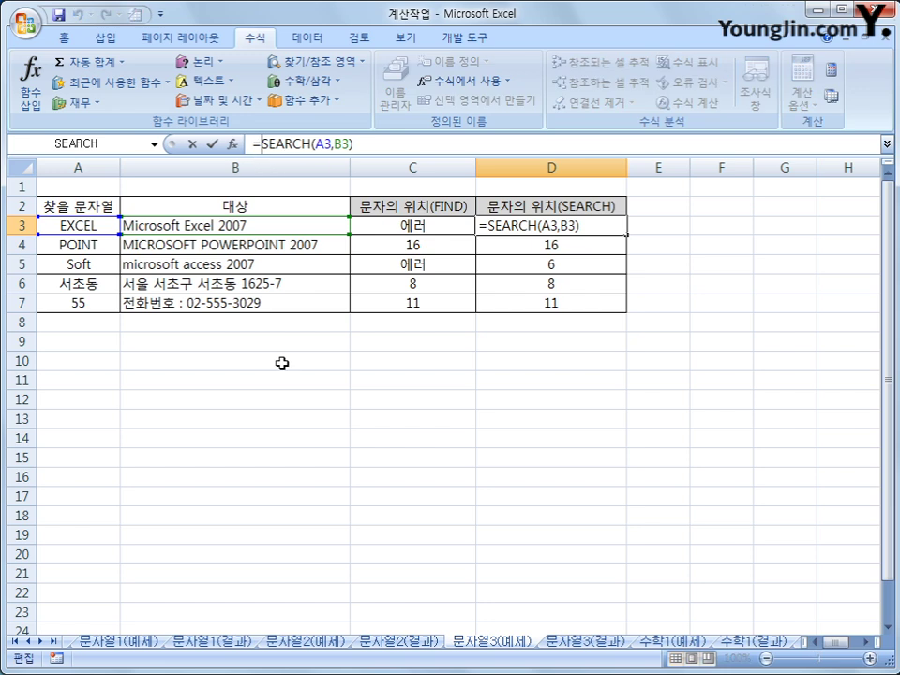
text(ㅏ)
key(BackSpace)
text(ife)
key(Tab)
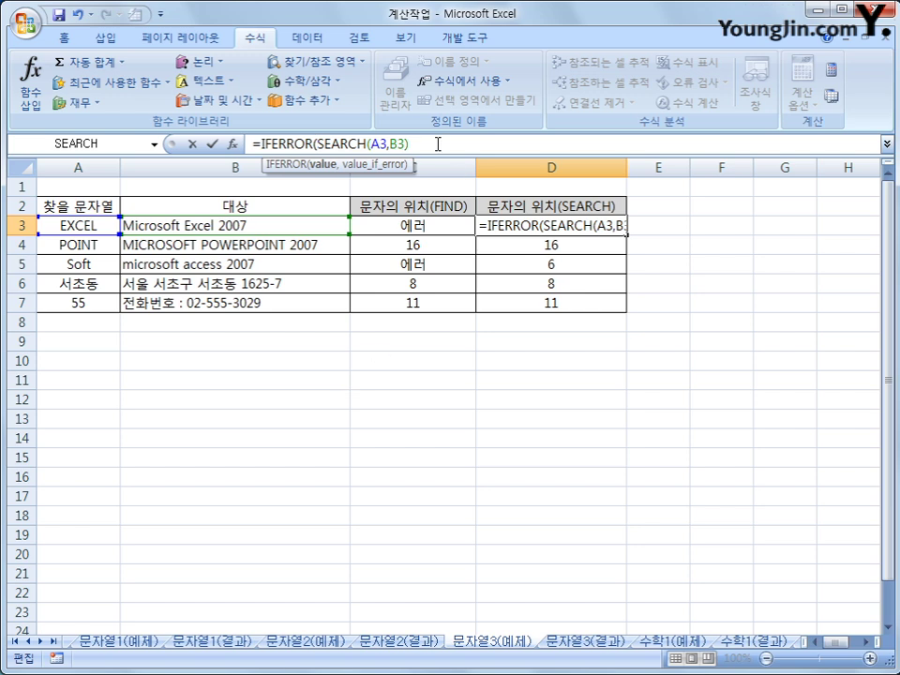
text(,")
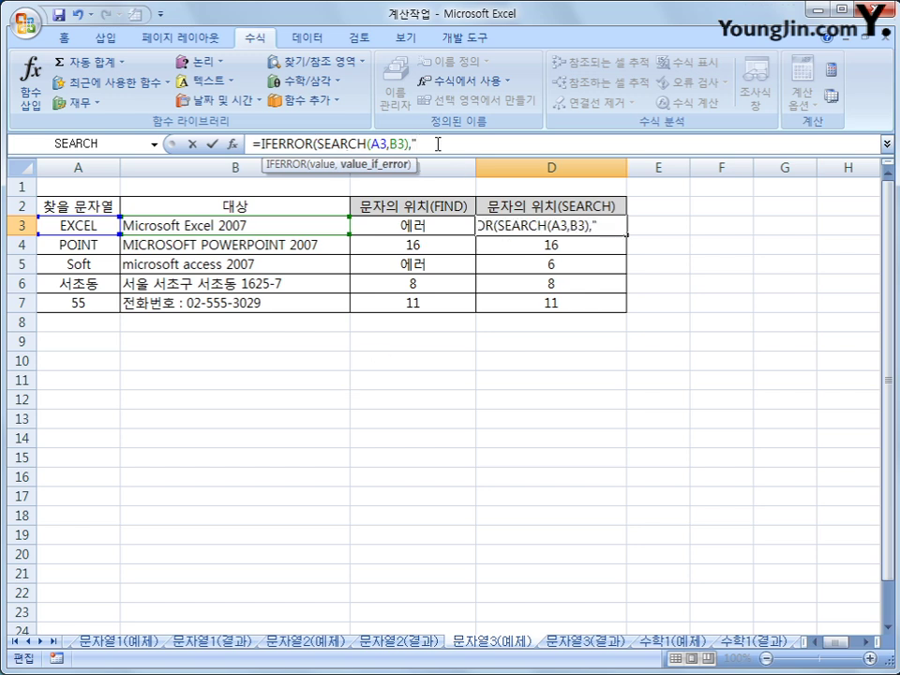
text(에러")
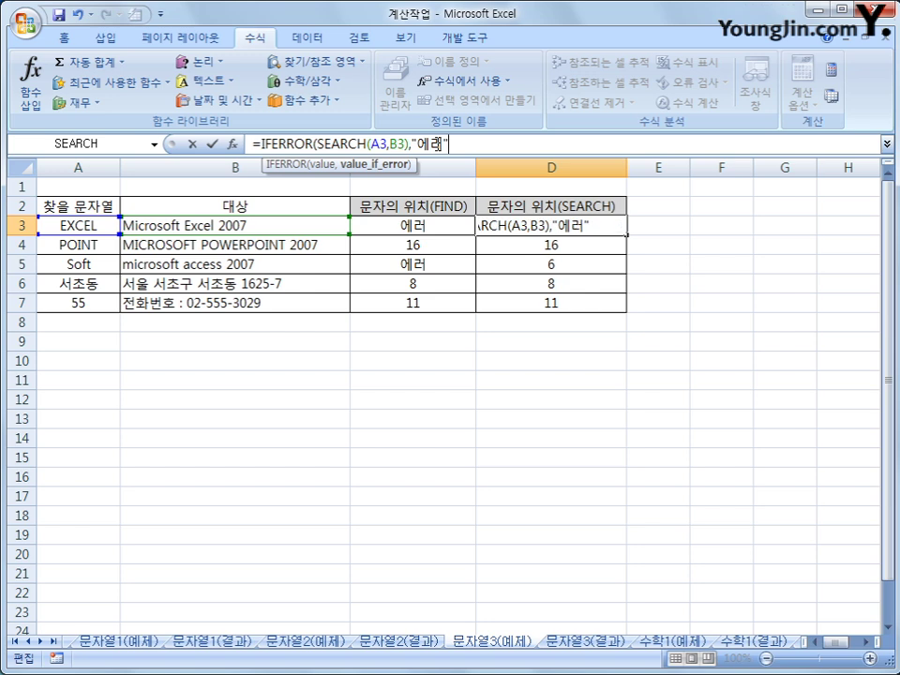
text())
key(Return)
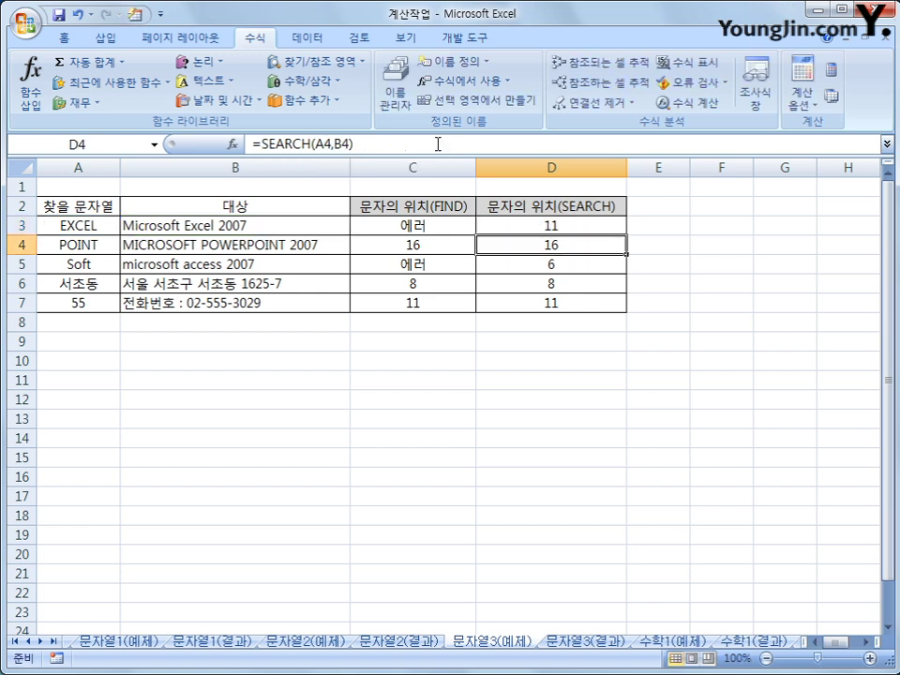
Step: Fill the IFERROR and SEARCH formula from D3 down through D7
click(518, 227)
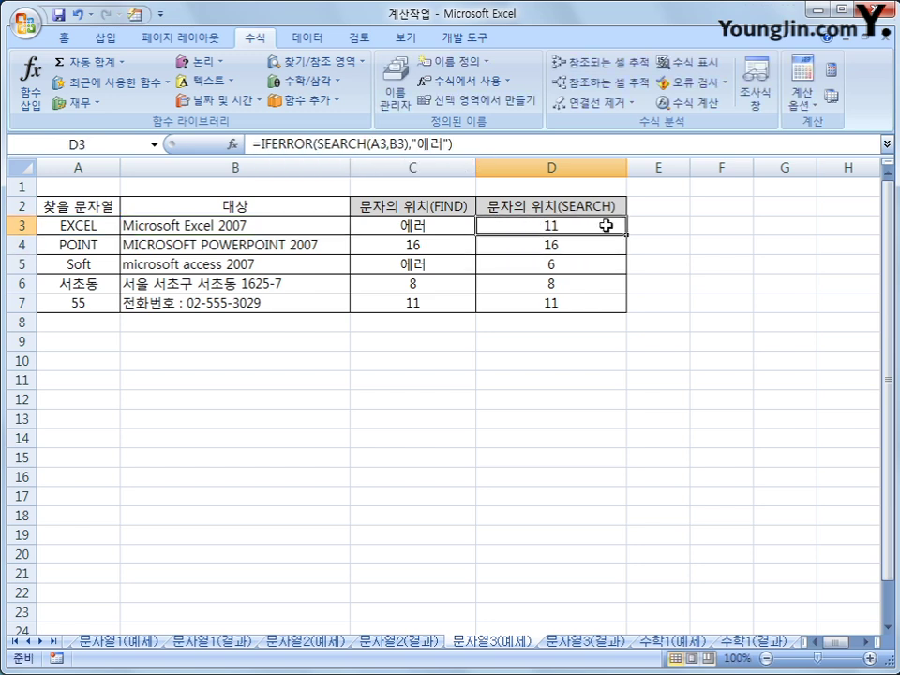
drag(626, 238, 615, 305)
click(615, 305)
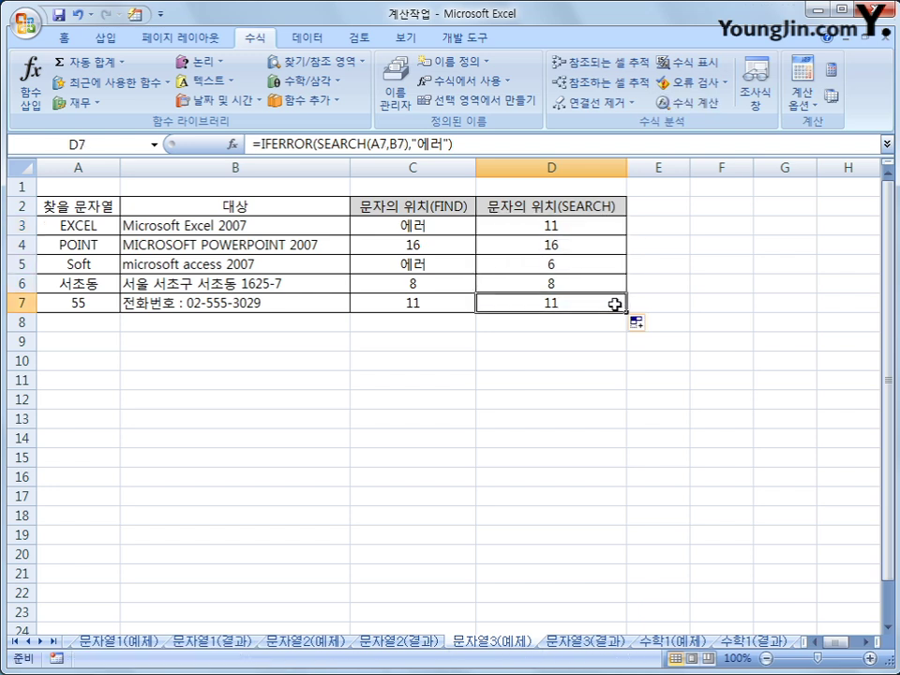